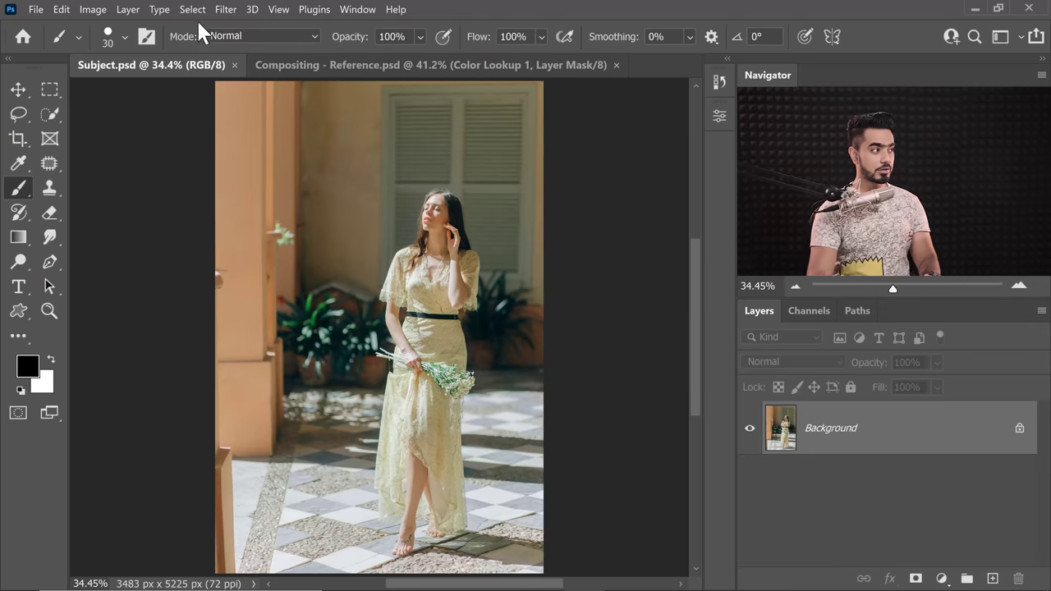
Step: Load the saved Subject channel as a new selection around the woman in Subject.psd
left_click(194, 12)
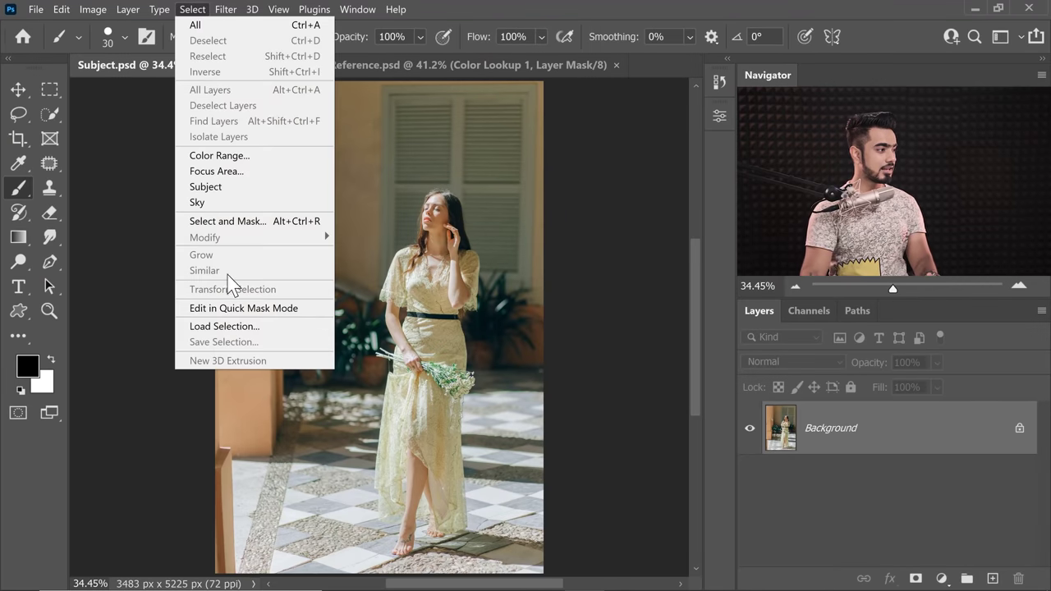
left_click(239, 326)
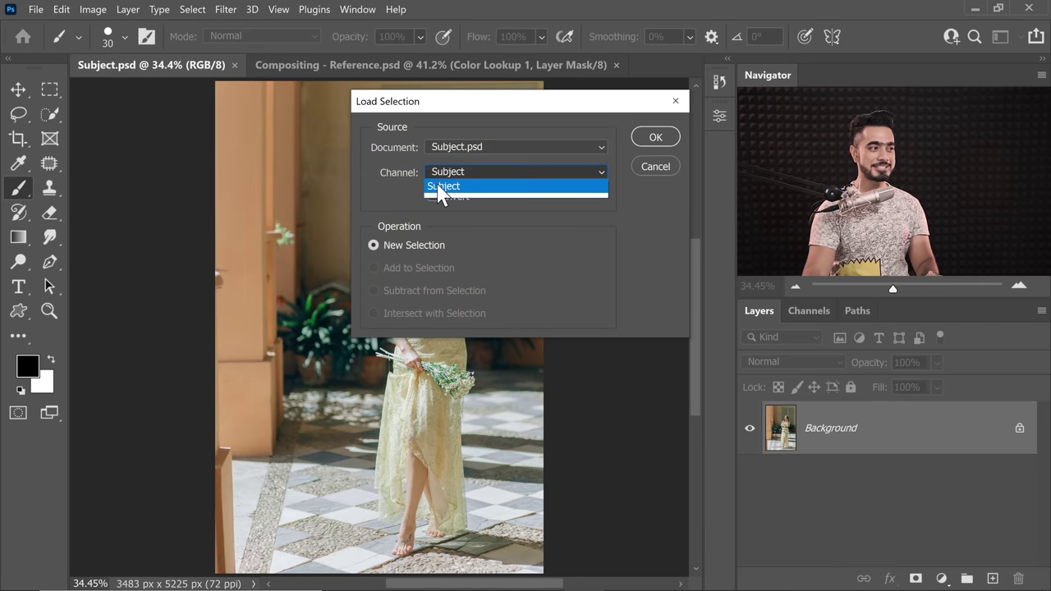
left_click(457, 187)
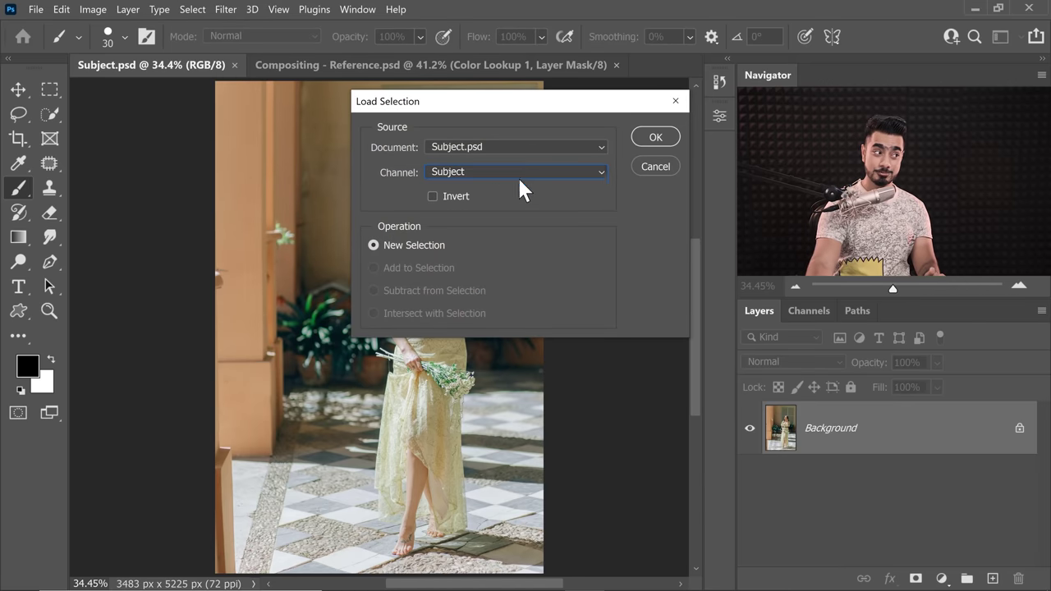
left_click(653, 139)
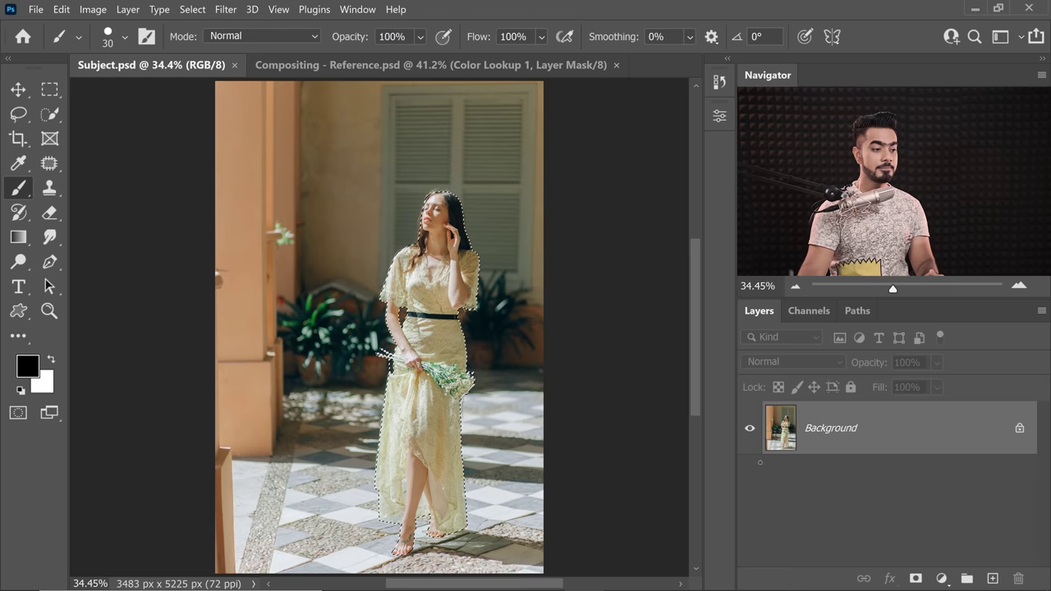
Step: Add a layer mask from the active selection to cut out the woman, and rename the layer as Subject
left_click(915, 579)
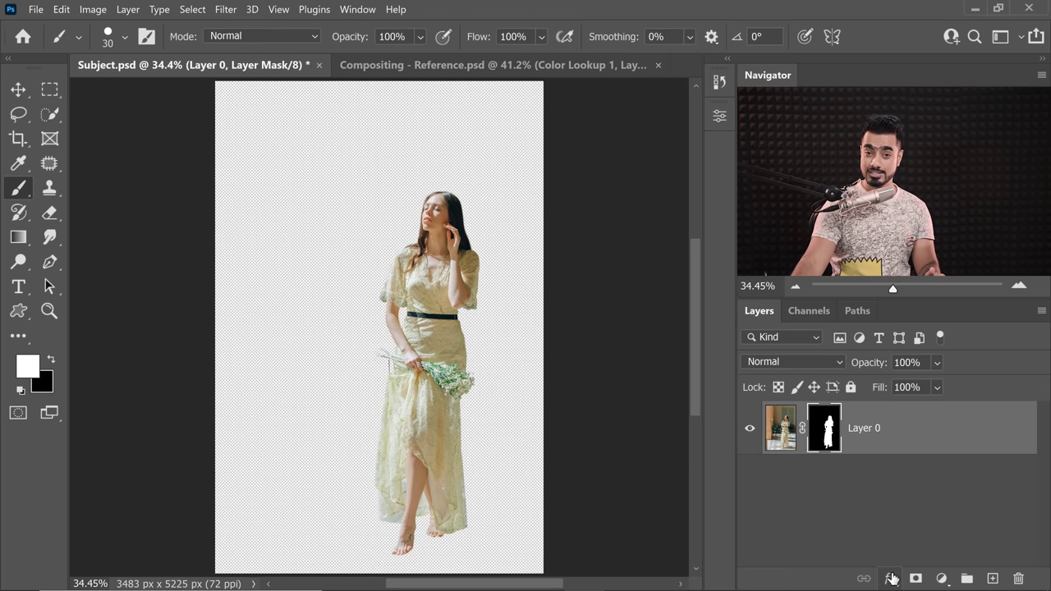
double_click(862, 429)
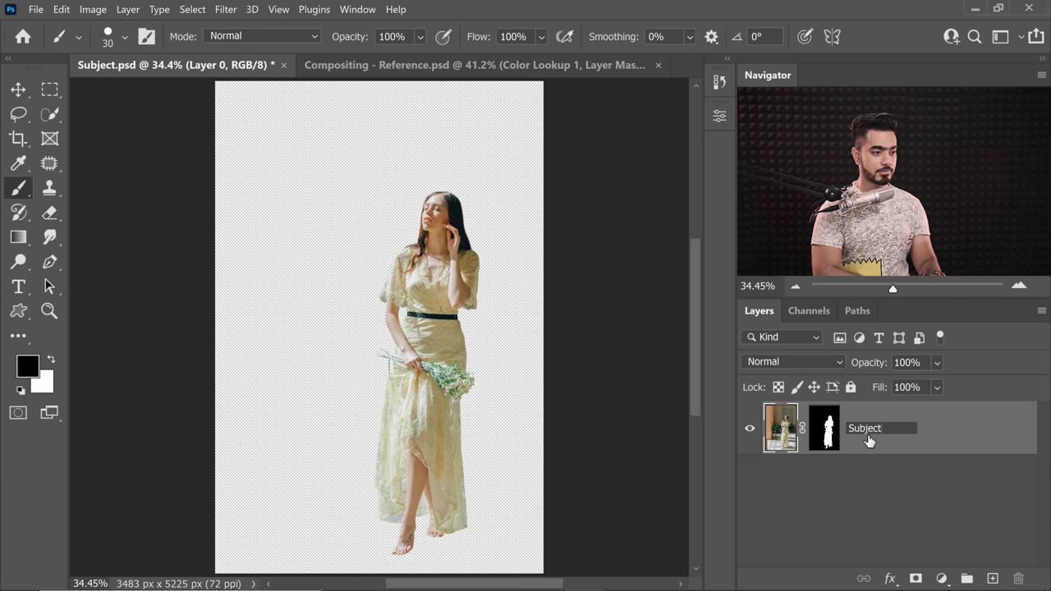
key("Return")
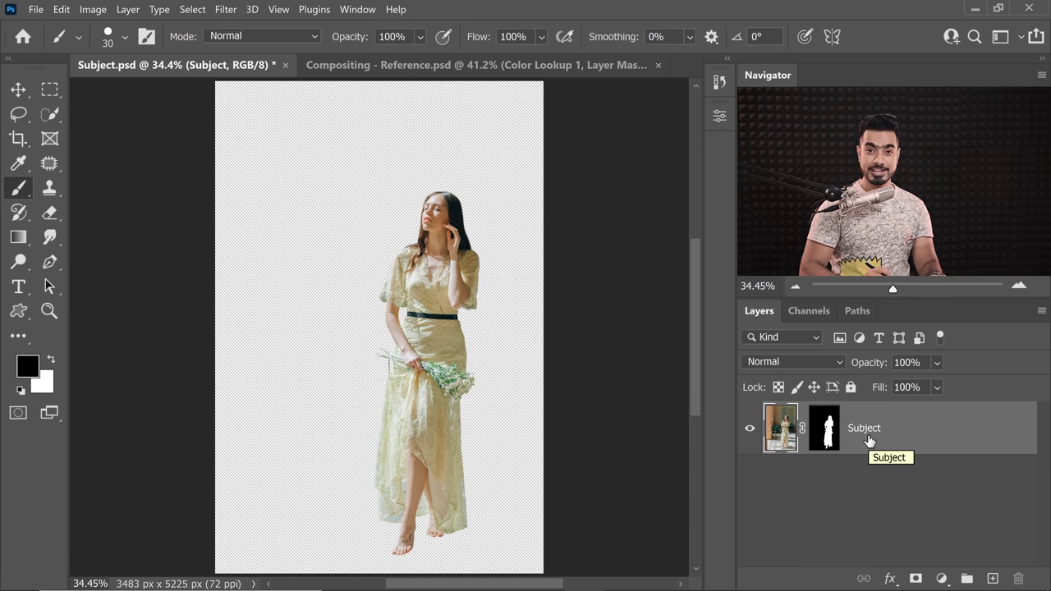
Step: Switch to File Explorer and open Background.jpg from the Samples folder as its own document in Photoshop
mouse_move(439, 583)
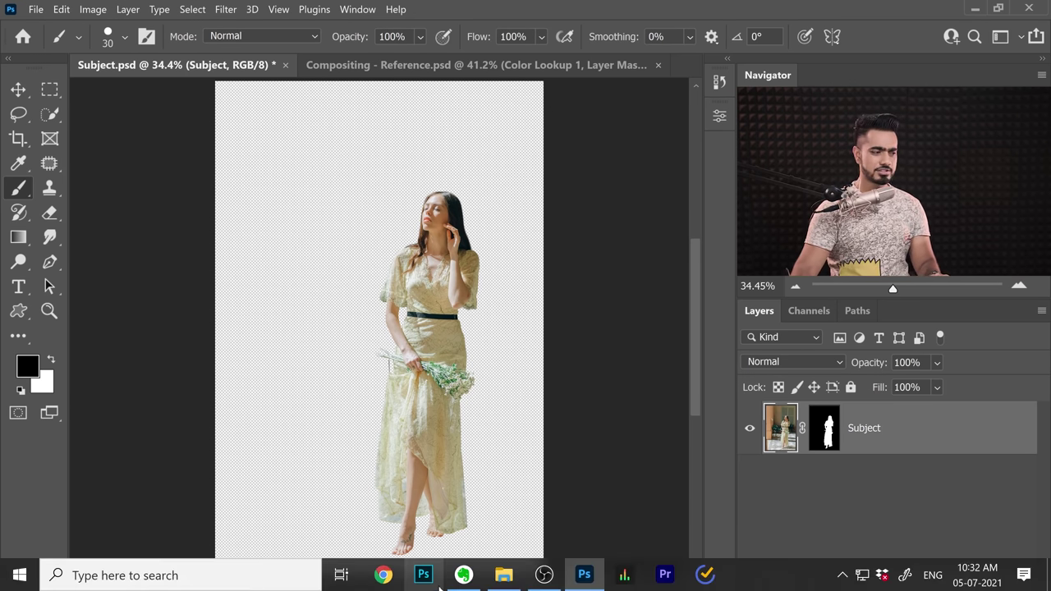
left_click(505, 576)
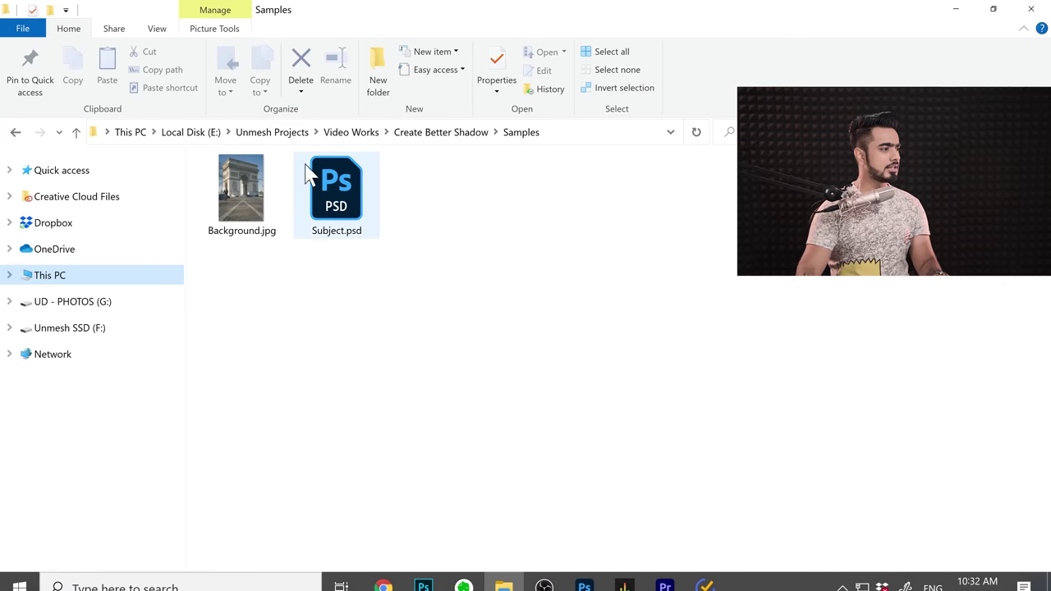
left_click_drag(247, 205, 694, 73)
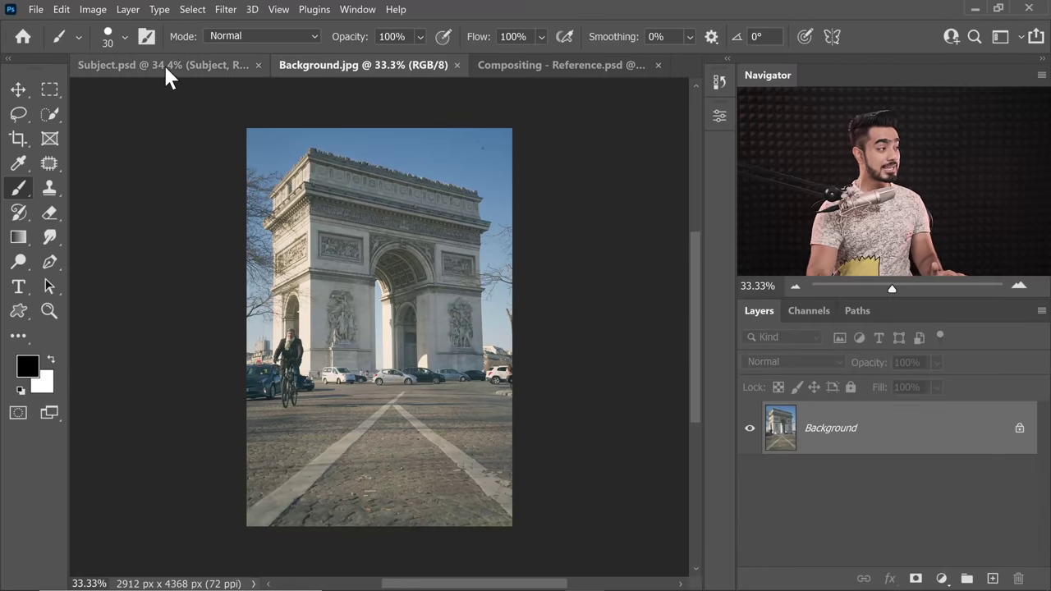
Step: Copy the masked Subject layer from Subject.psd and paste it into the Background.jpg document
left_click(164, 63)
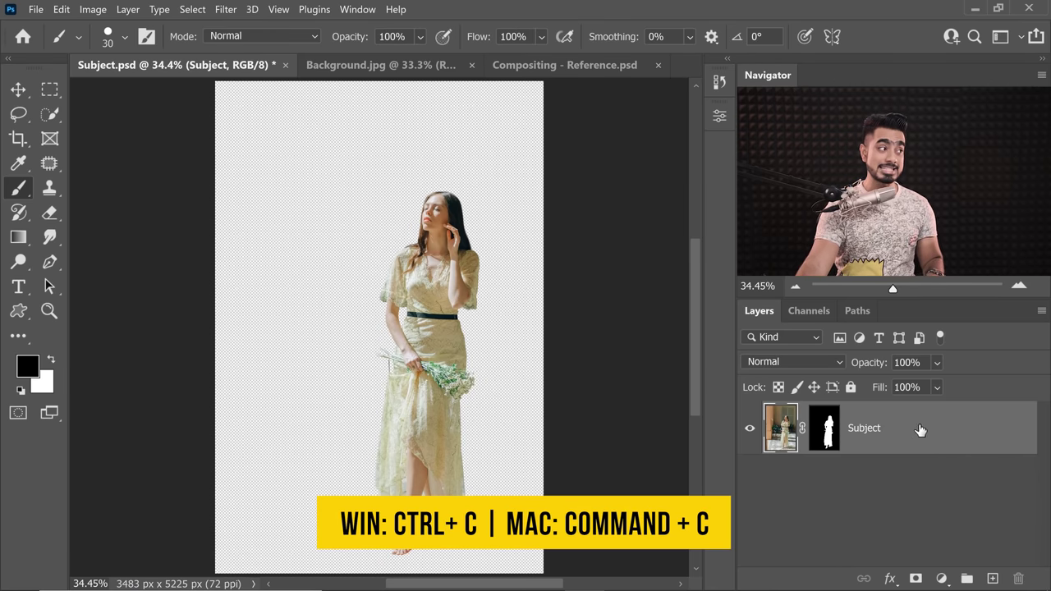
left_click(356, 66)
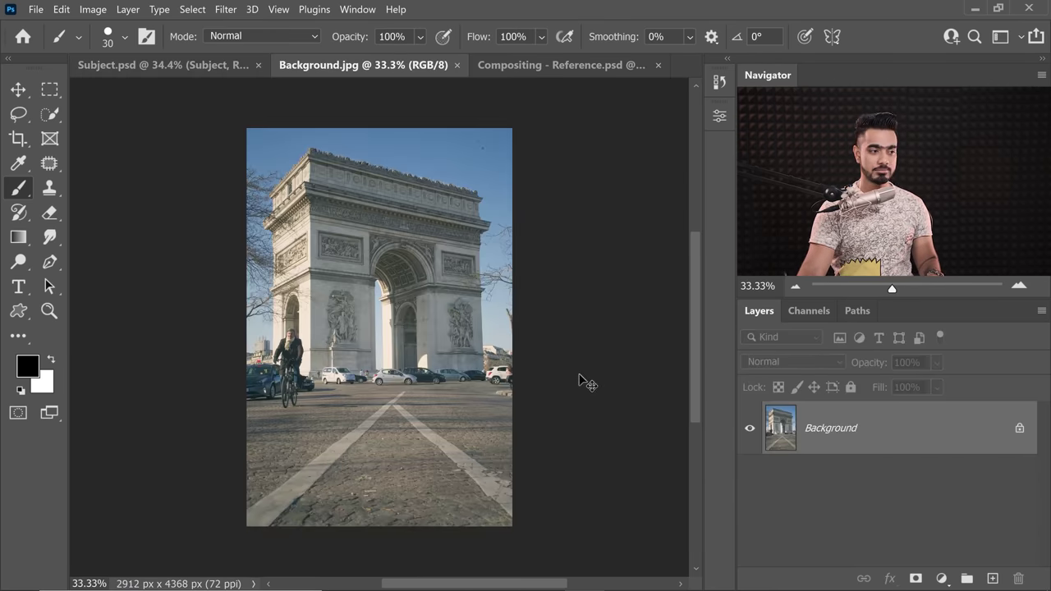
key("ctrl+v")
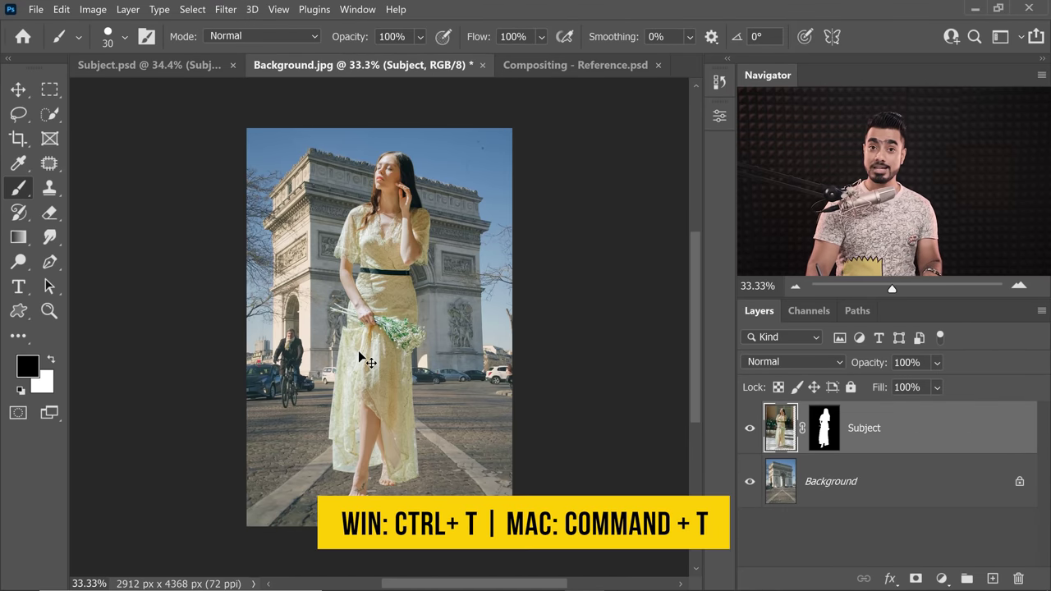
key("ctrl+t")
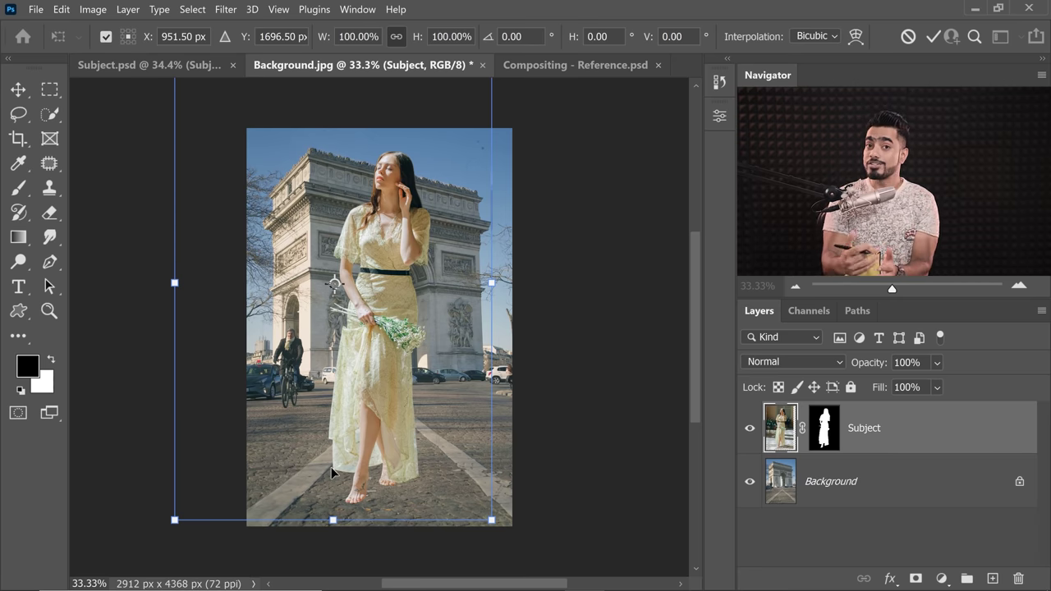
key("Return")
key("b")
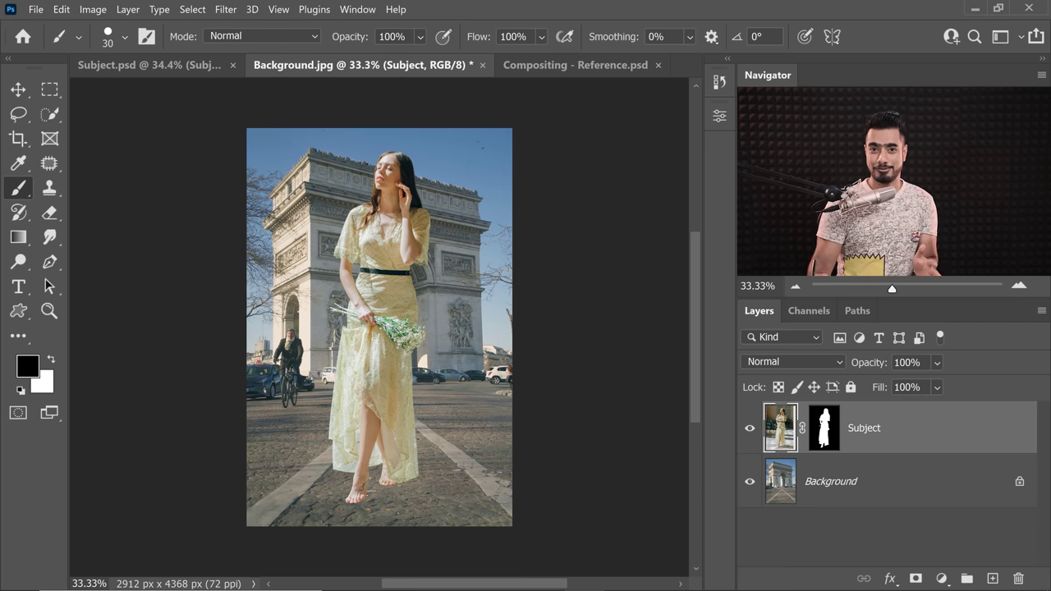
Step: Convert the pasted Subject layer to a smart object
right_click(933, 412)
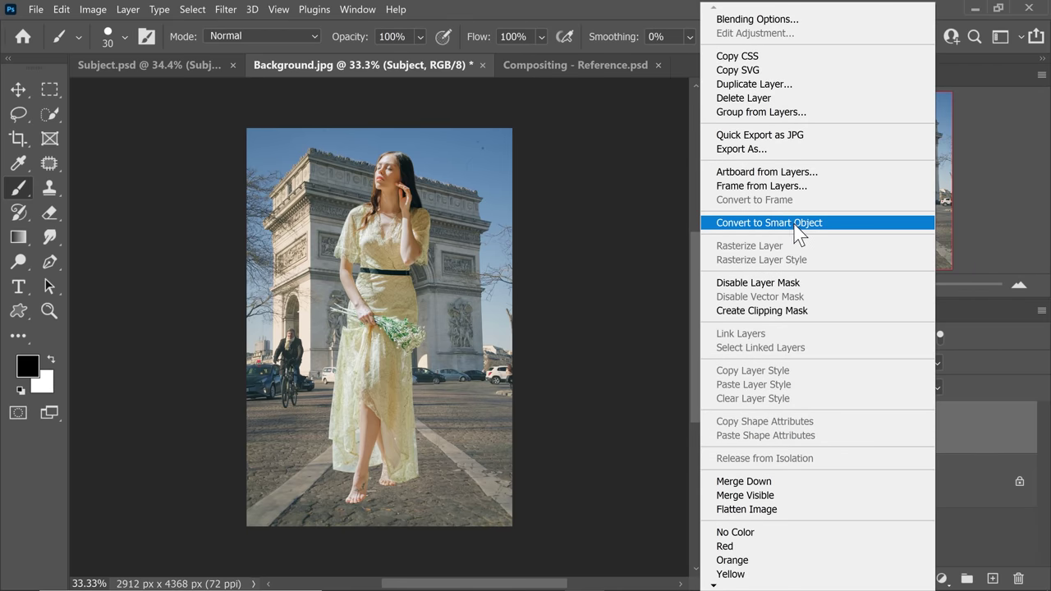
left_click(793, 223)
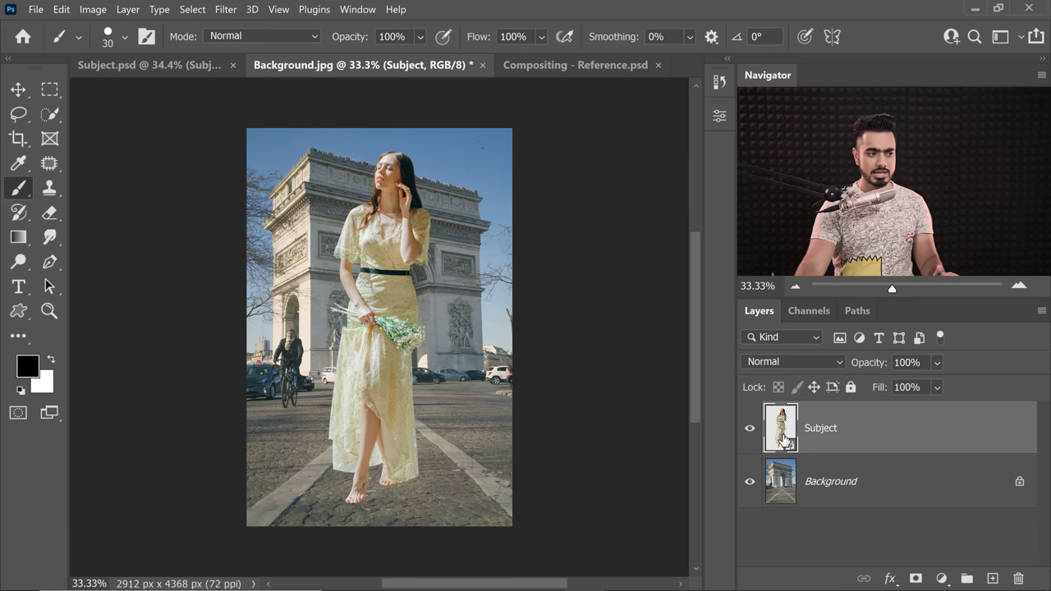
Step: Open the Subject smart object's contents to inspect its layer mask, and close it without changes
double_click(784, 441)
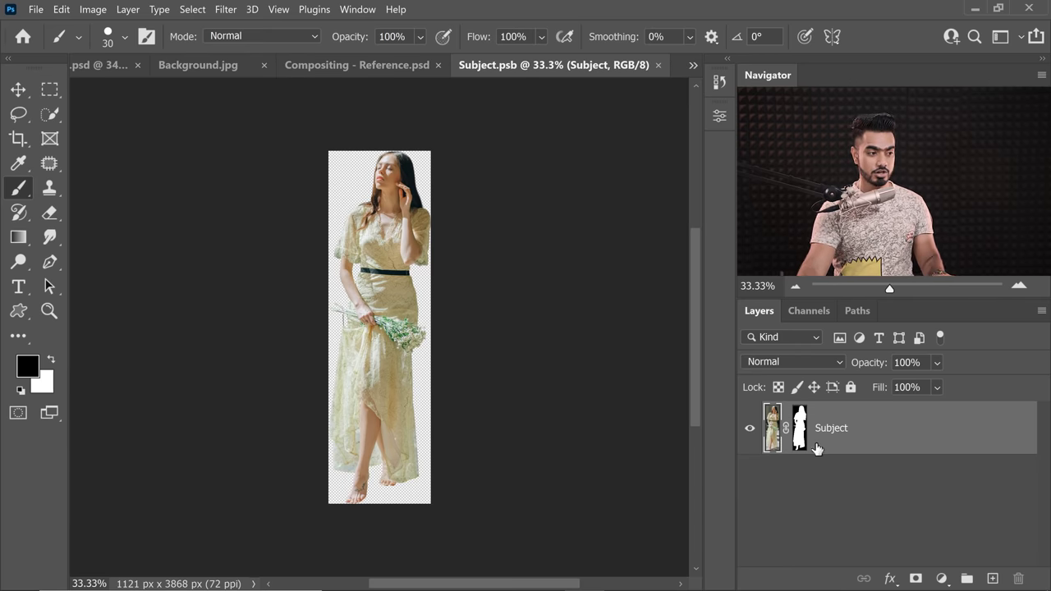
left_click(803, 443)
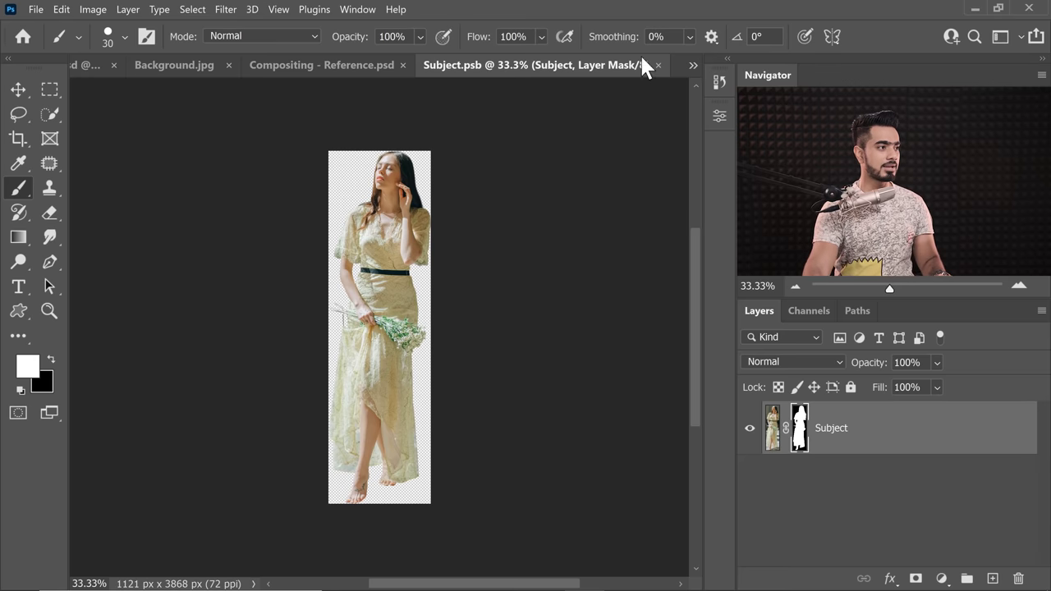
left_click(658, 65)
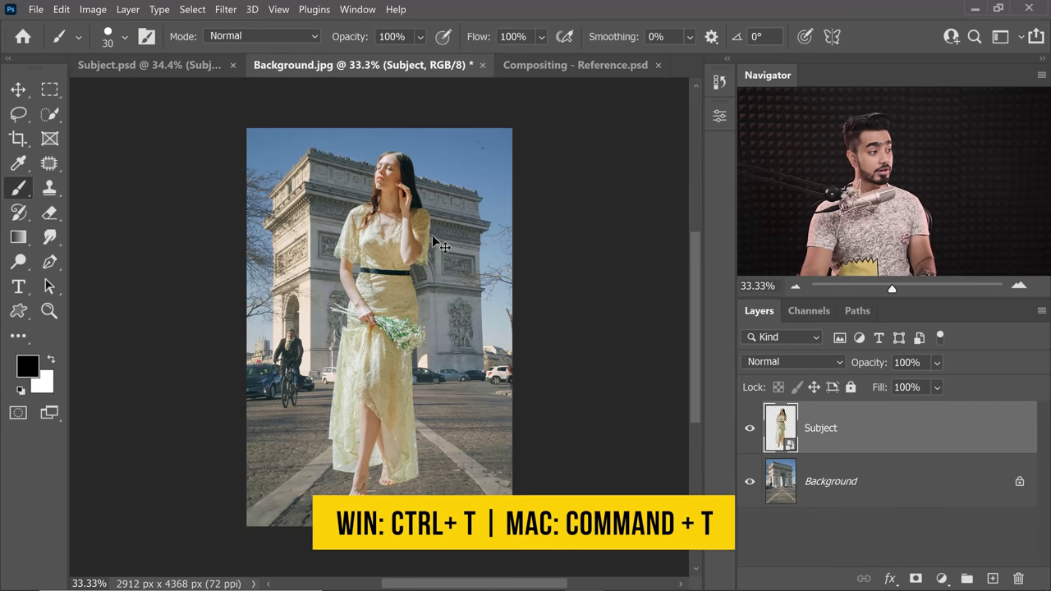
Step: Free-transform the Subject down to about 24% so her height matches the cyclist's, and place her beside him
key("ctrl+t")
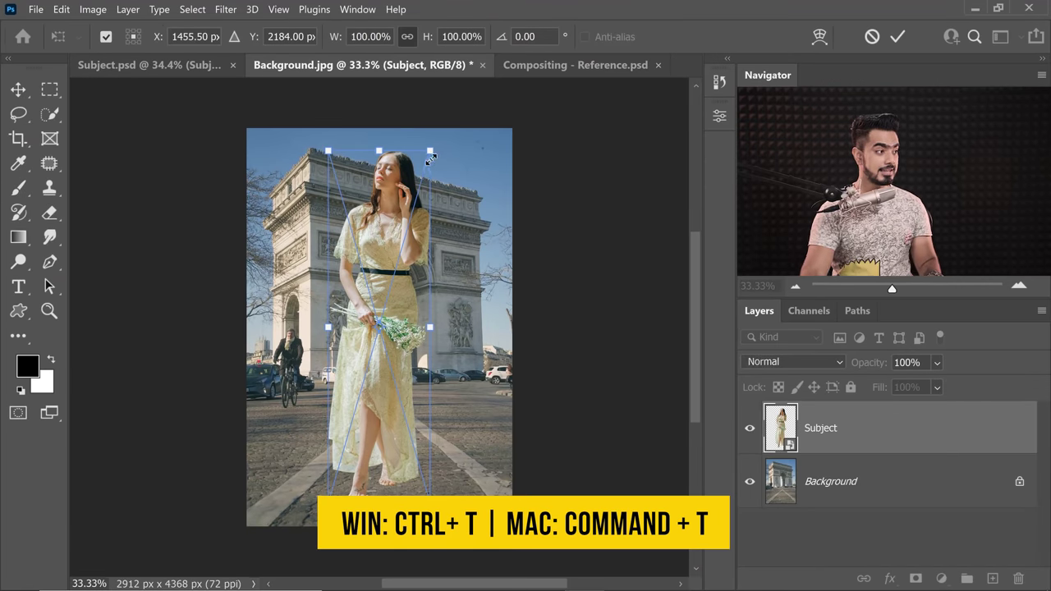
left_click_drag(430, 157, 384, 296)
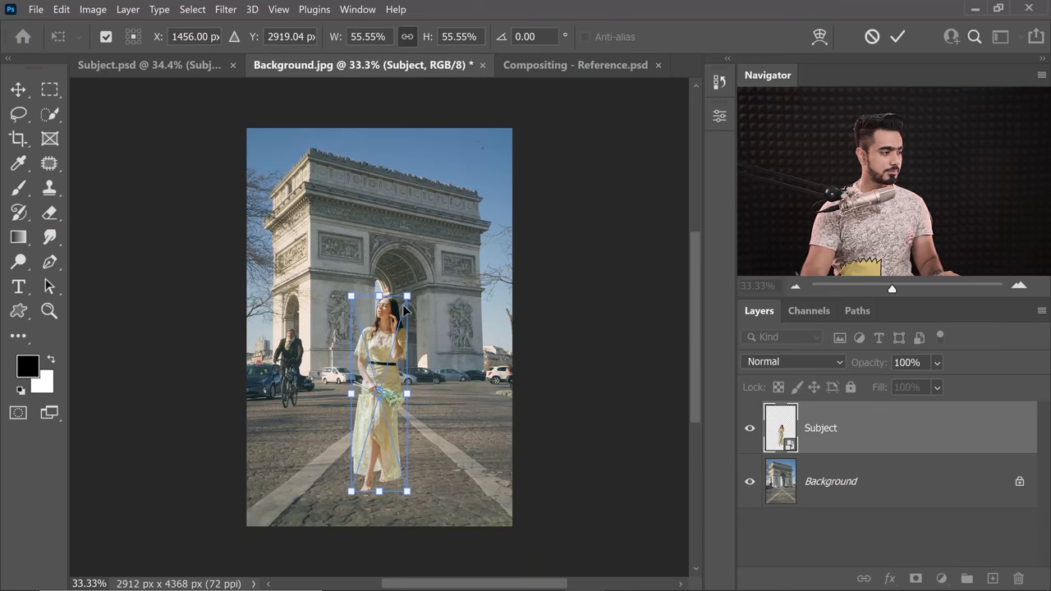
left_click_drag(404, 309, 334, 284)
left_click_drag(355, 240, 341, 287)
left_click_drag(326, 339, 341, 339)
left_click_drag(391, 206, 349, 289)
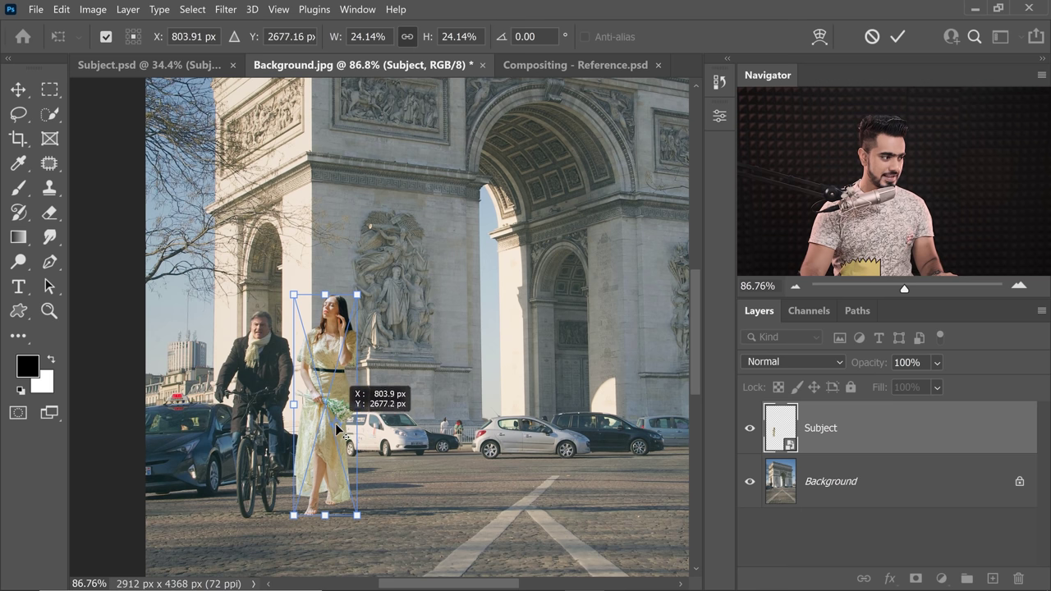
mouse_move(335, 423)
left_mouse_down()
mouse_move(333, 410)
mouse_move(339, 425)
left_mouse_up()
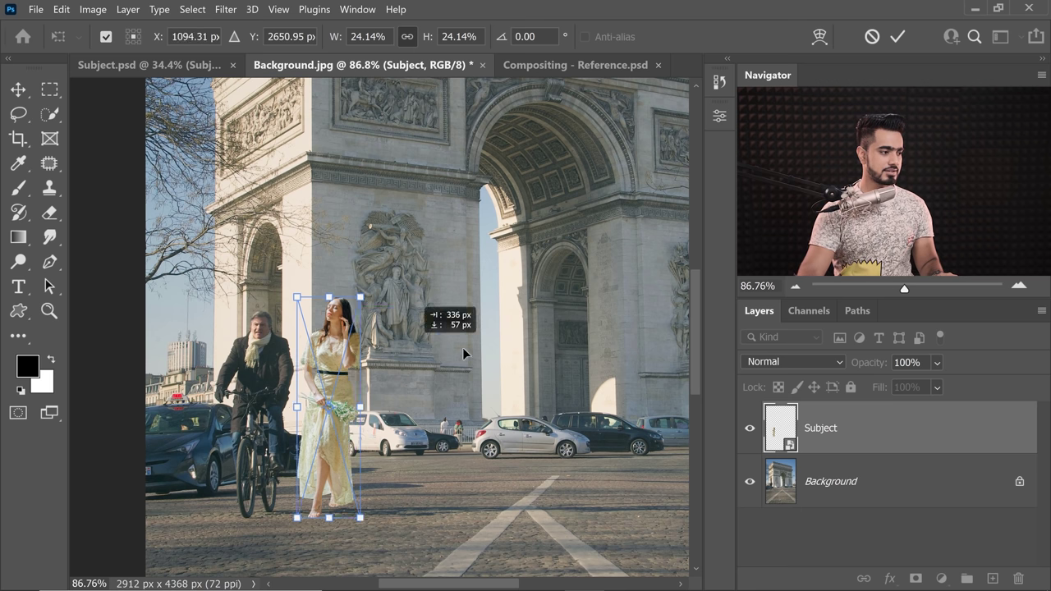
Step: Move the subject to where the white road lines meet, and scale her to about 54% around a reference point at the horizon
left_click_drag(462, 347, 604, 358)
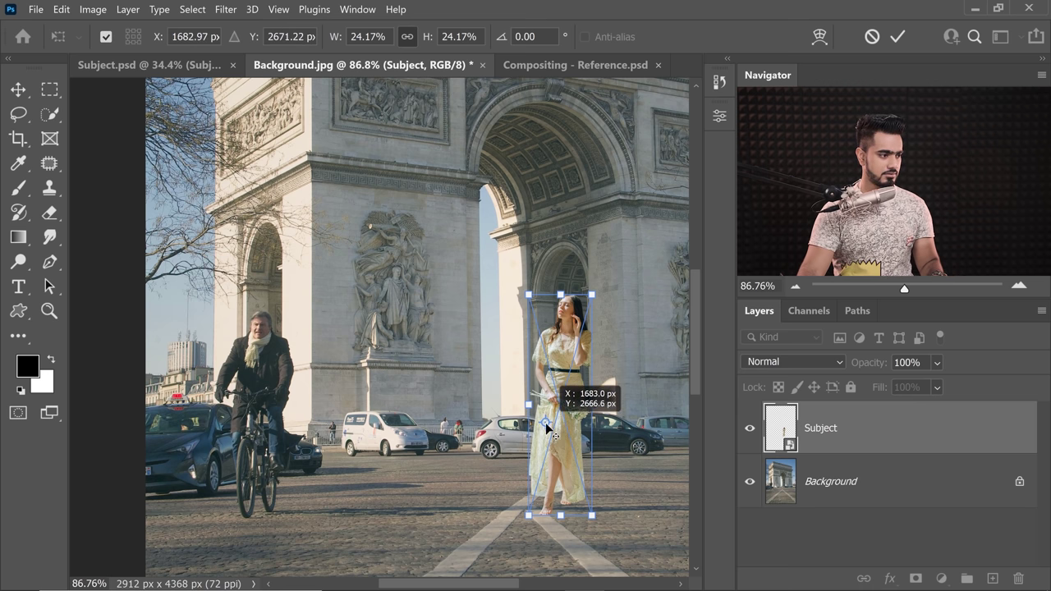
scroll(572, 414, "down", 5)
scroll(572, 414, "up", 1)
left_click_drag(582, 443, 600, 502)
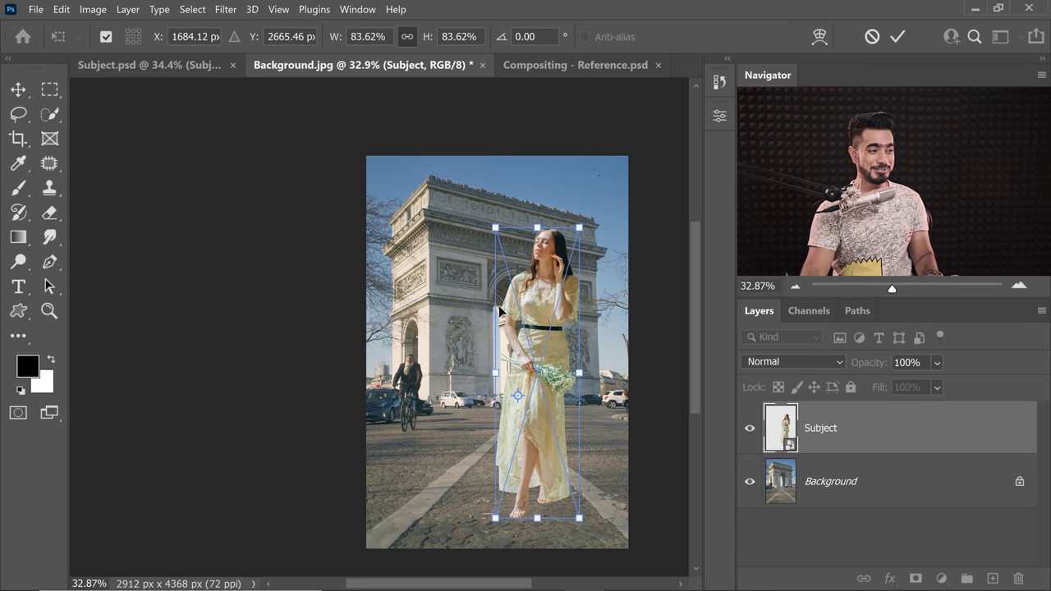
key("ctrl+z")
left_click_drag(527, 369, 550, 305)
scroll(404, 341, "up", 2)
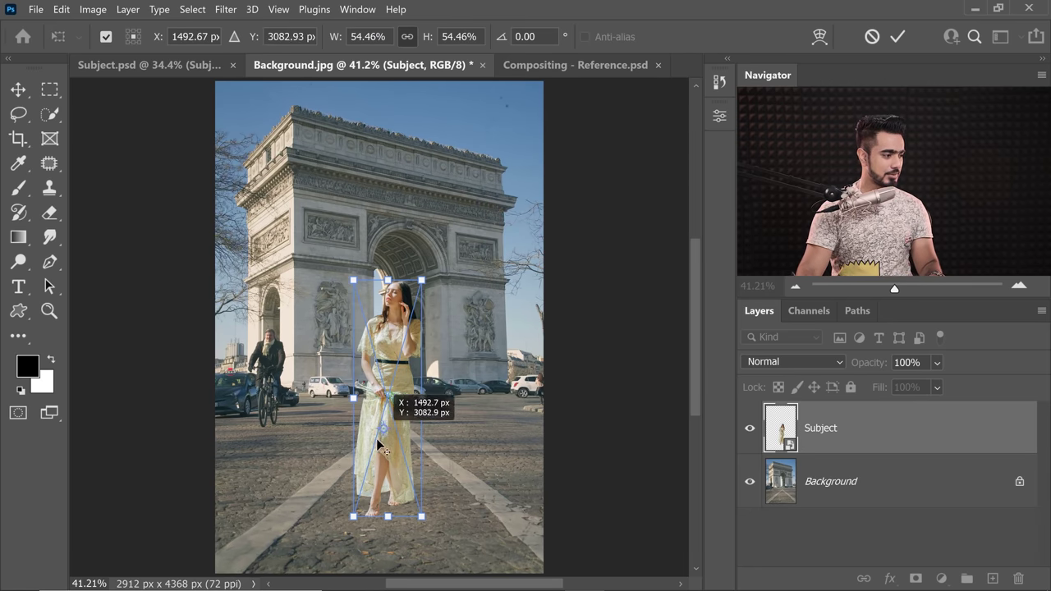
Step: Set the transform reference point at the lower-left corner by her feet, rotate the subject about -1.1°, and apply the transform
left_click_drag(378, 444, 354, 513)
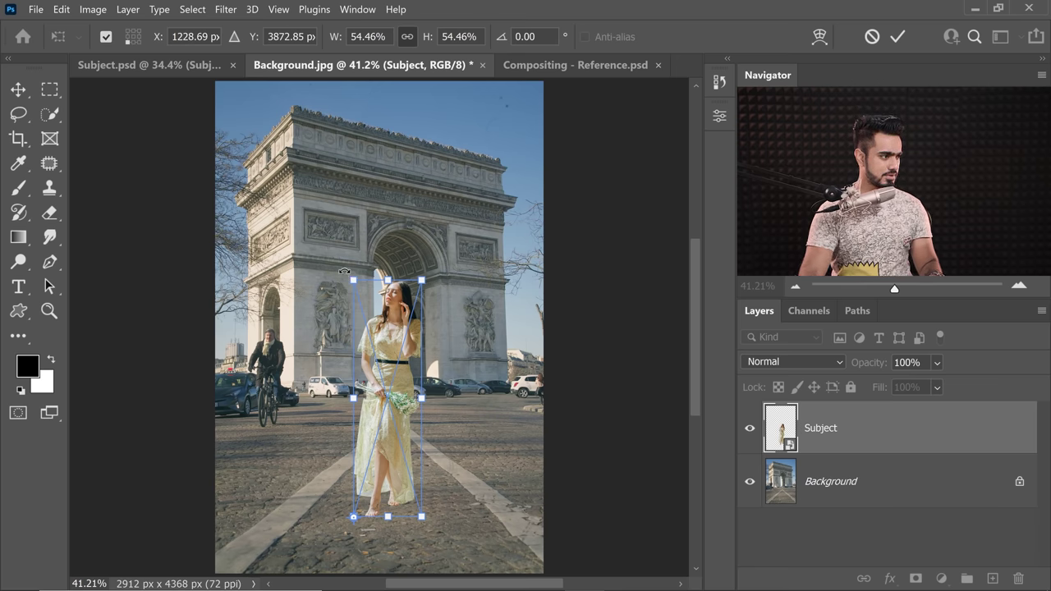
left_click_drag(344, 271, 340, 274)
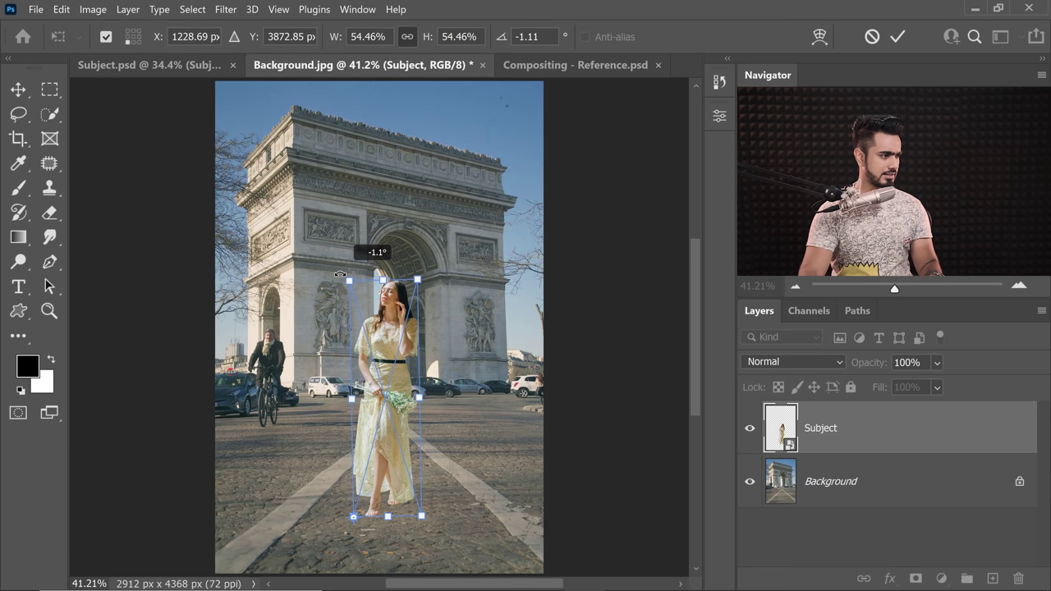
key("Return")
key("b")
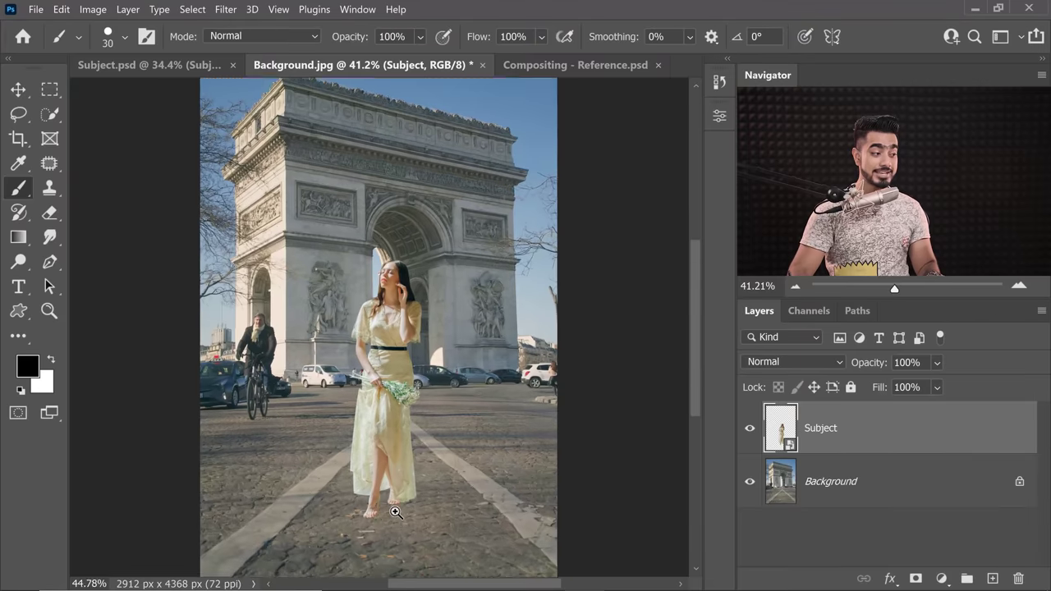
Step: Load the Subject layer's outline as a selection and create a new empty layer directly above the Background
left_click_drag(395, 512, 442, 518)
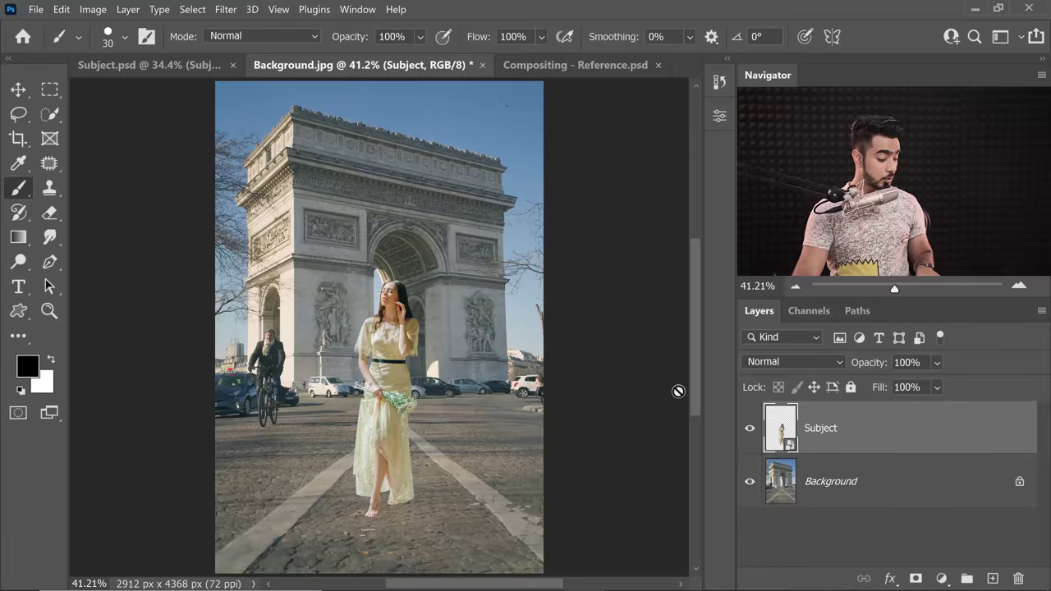
left_click(772, 443, "ctrl")
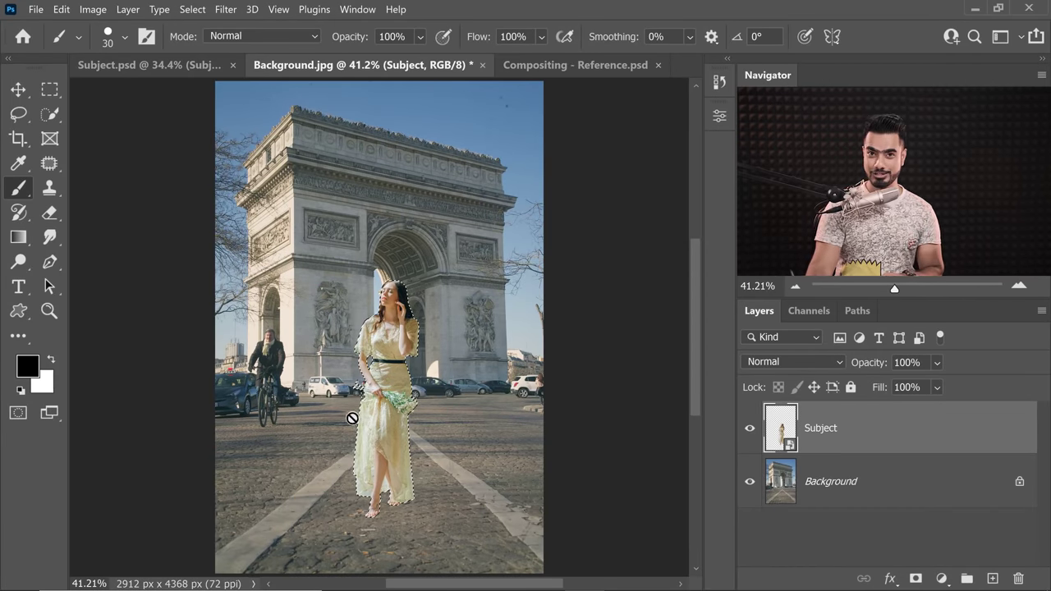
left_click(868, 491)
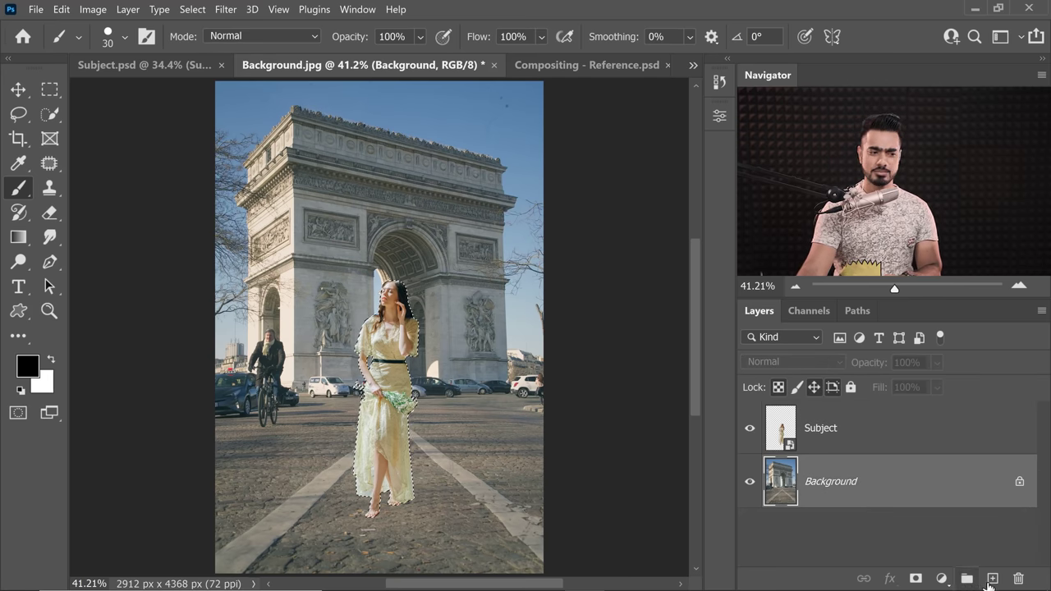
left_click(990, 580)
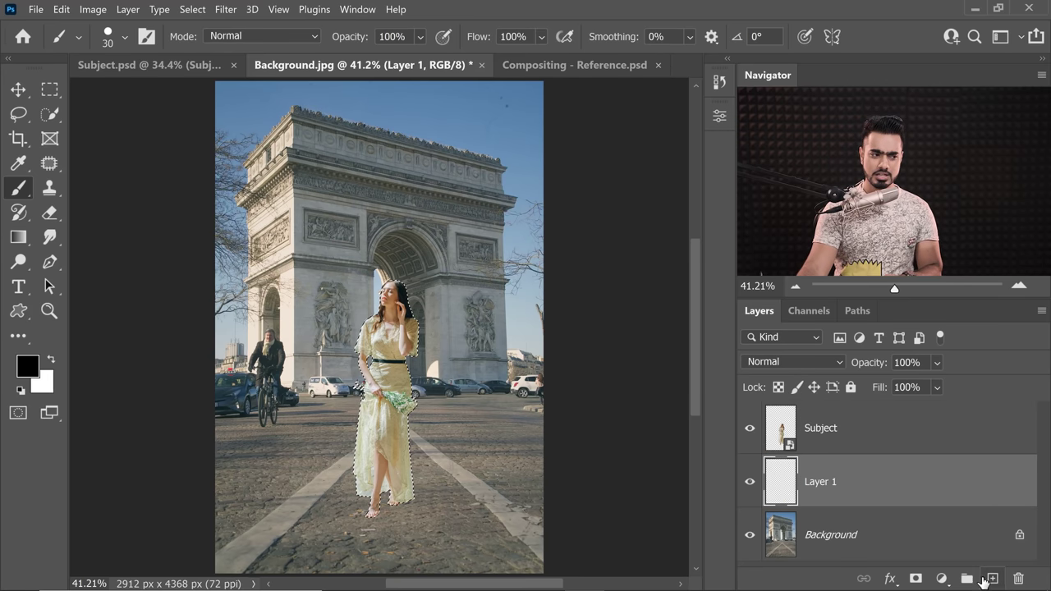
Step: Rename the new layer Shadow, fill the woman's outline selection on it with black, and clear the selection
double_click(822, 483)
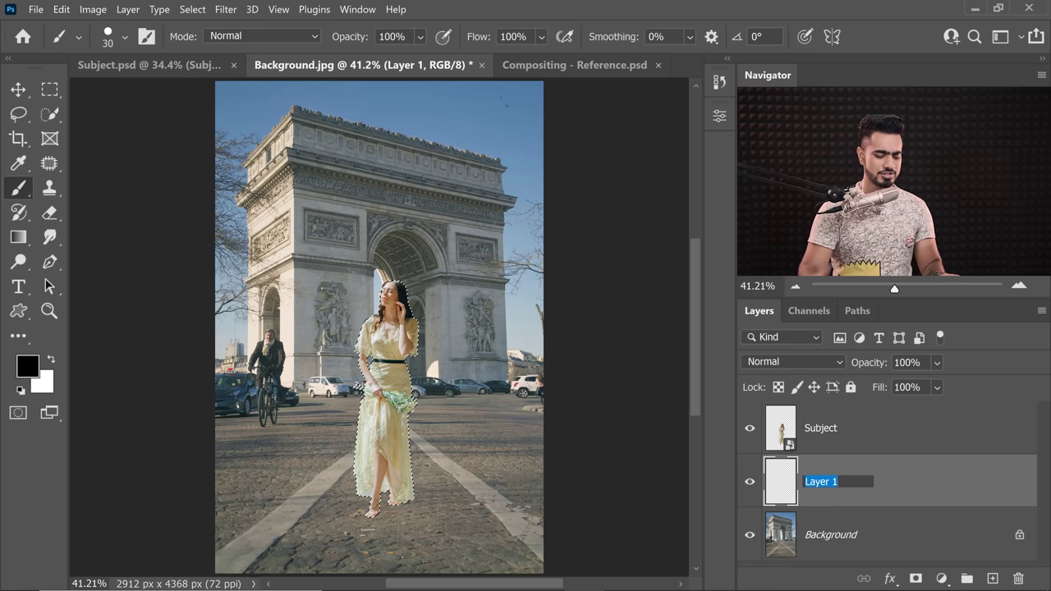
type("Shadow")
key("Return")
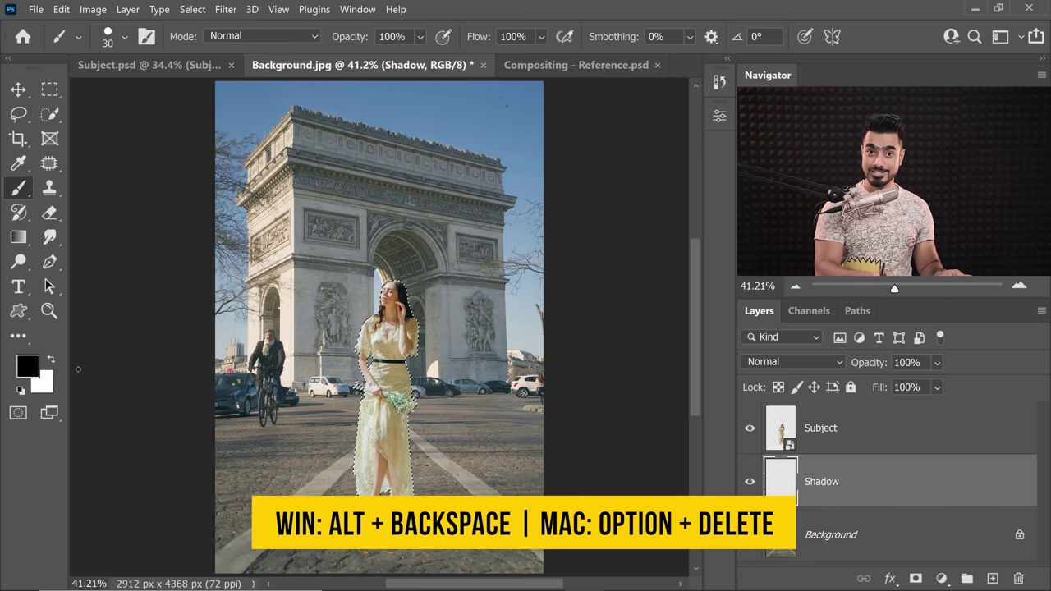
key("alt+BackSpace")
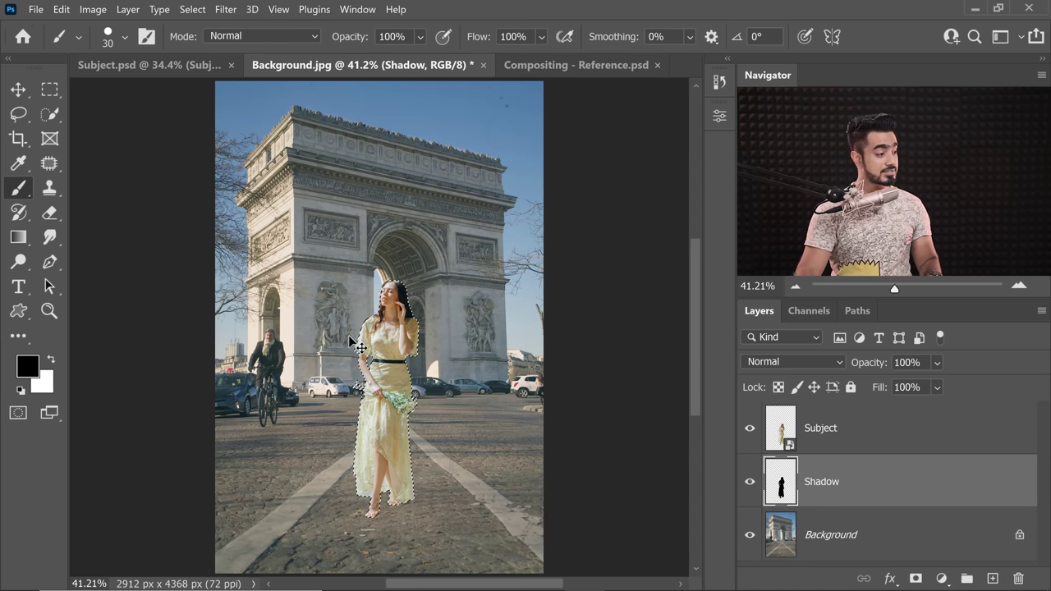
key("ctrl+d")
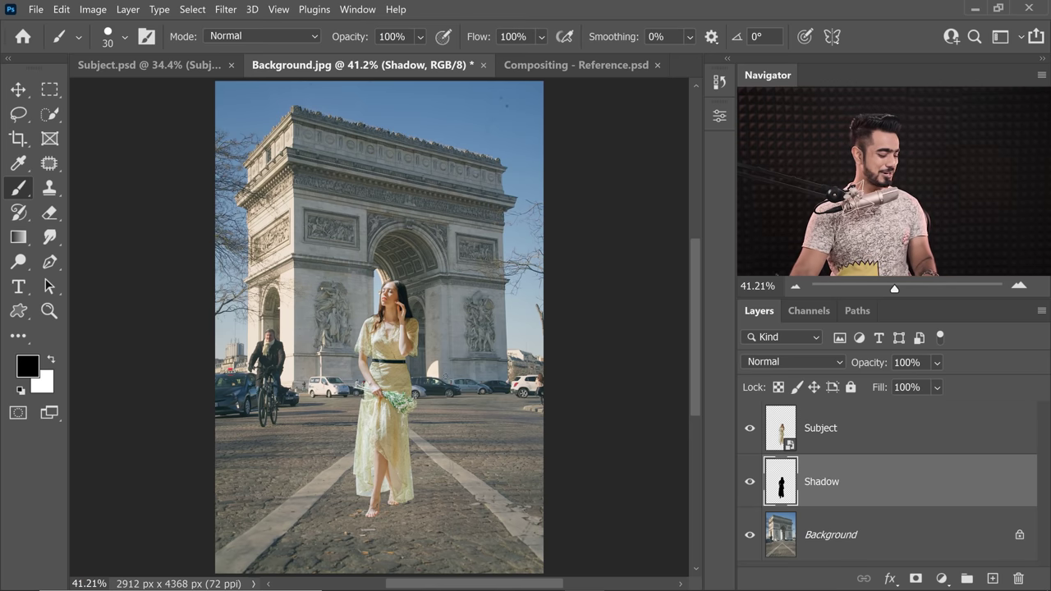
Step: Distort the black silhouette with a free transform, laying its head end down along the ground away from the sun and past the image edge
key("ctrl+t")
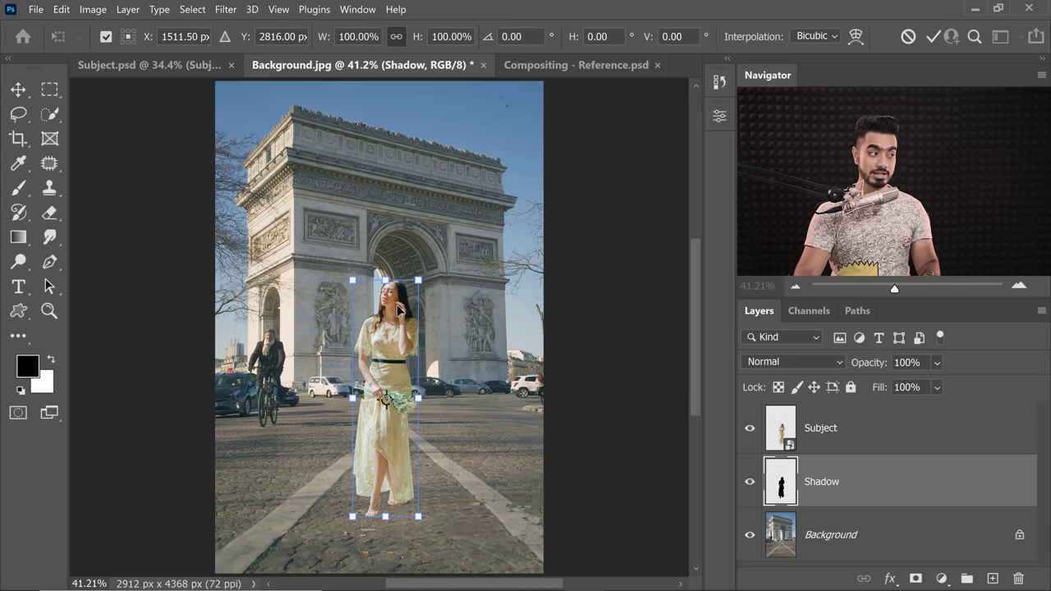
right_click(397, 305)
left_click(439, 345)
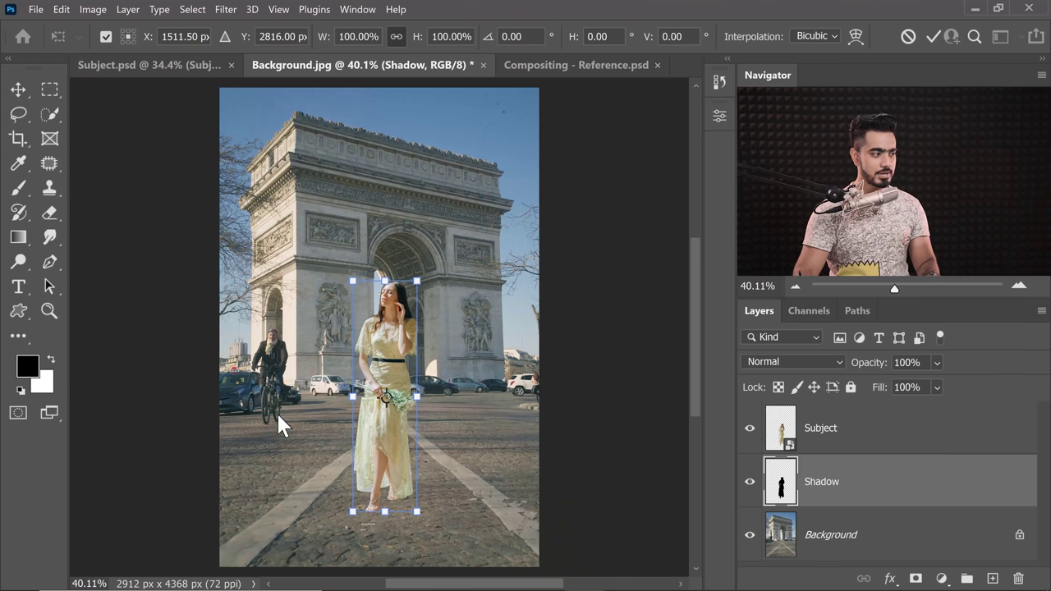
scroll(299, 421, "up", 5)
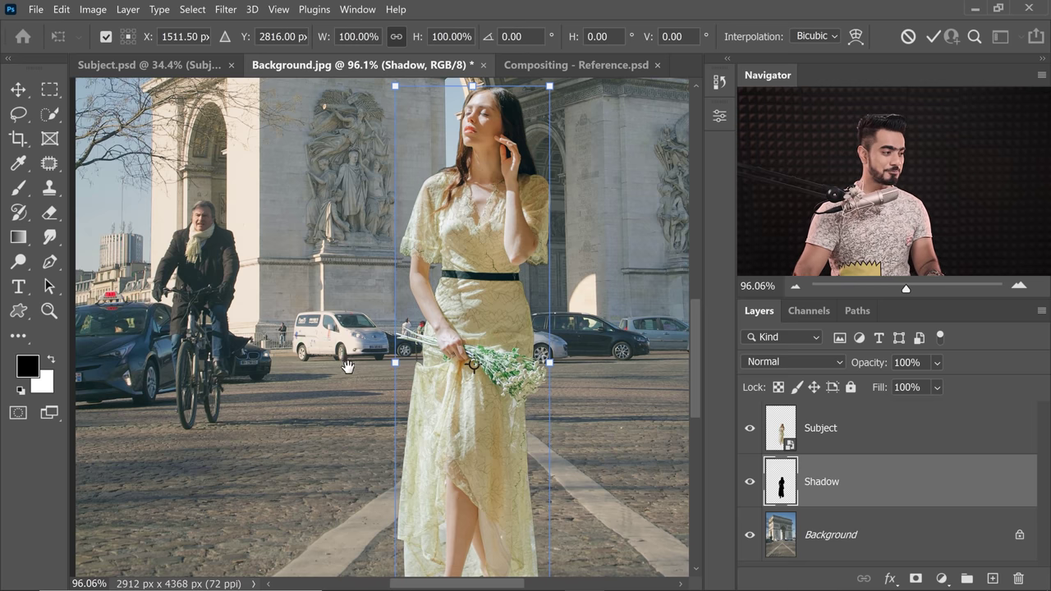
scroll(187, 383, "right", 3)
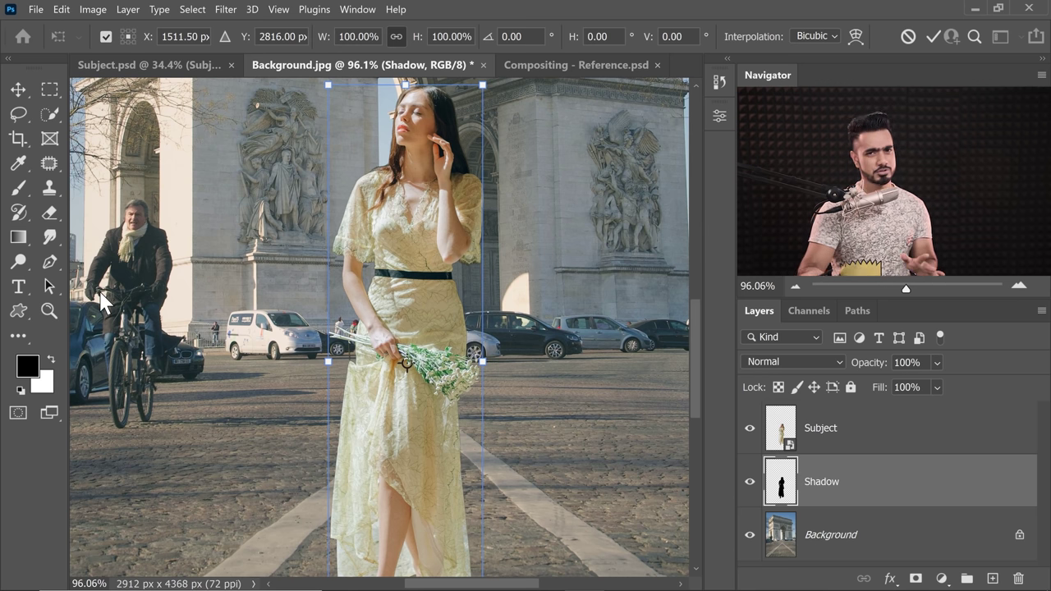
scroll(473, 260, "down", 5)
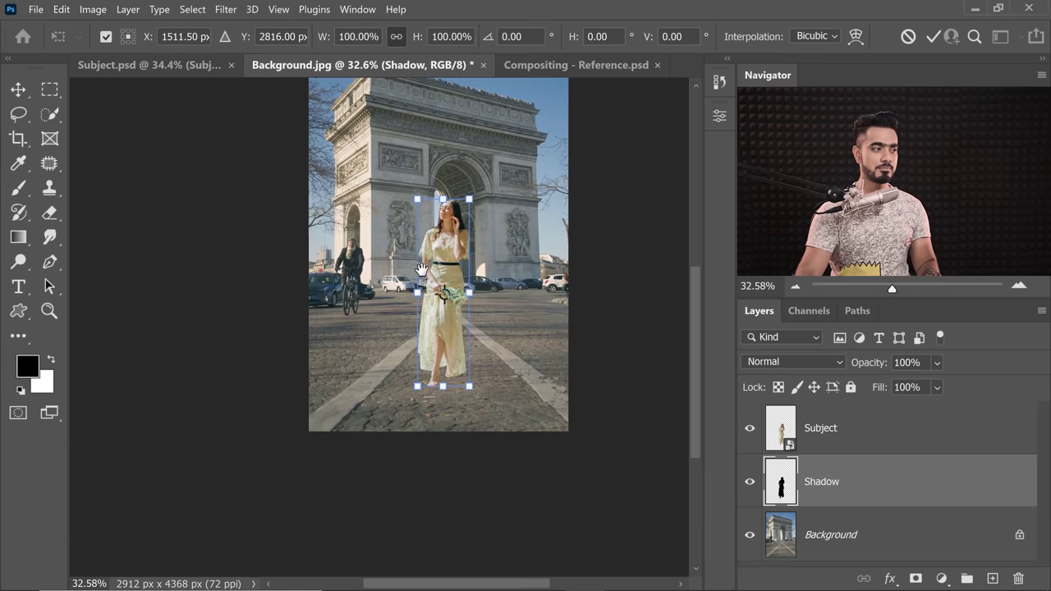
left_click_drag(474, 260, 638, 384)
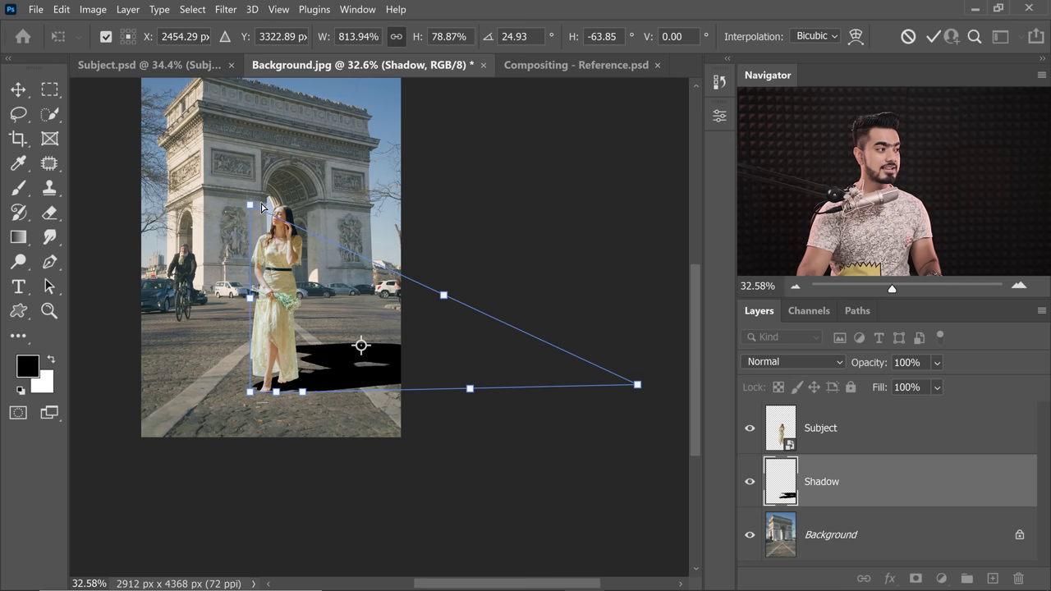
left_click_drag(263, 207, 608, 357)
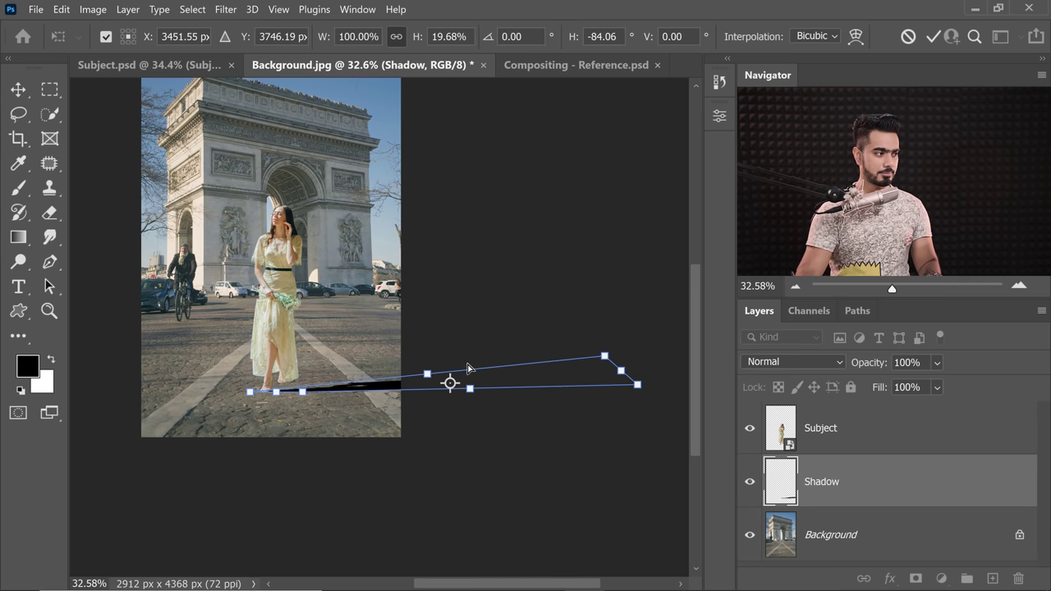
Step: Stretch the far end of the shadow further beyond the canvas and shift its near end to meet the woman's front foot
left_click_drag(484, 371, 382, 371)
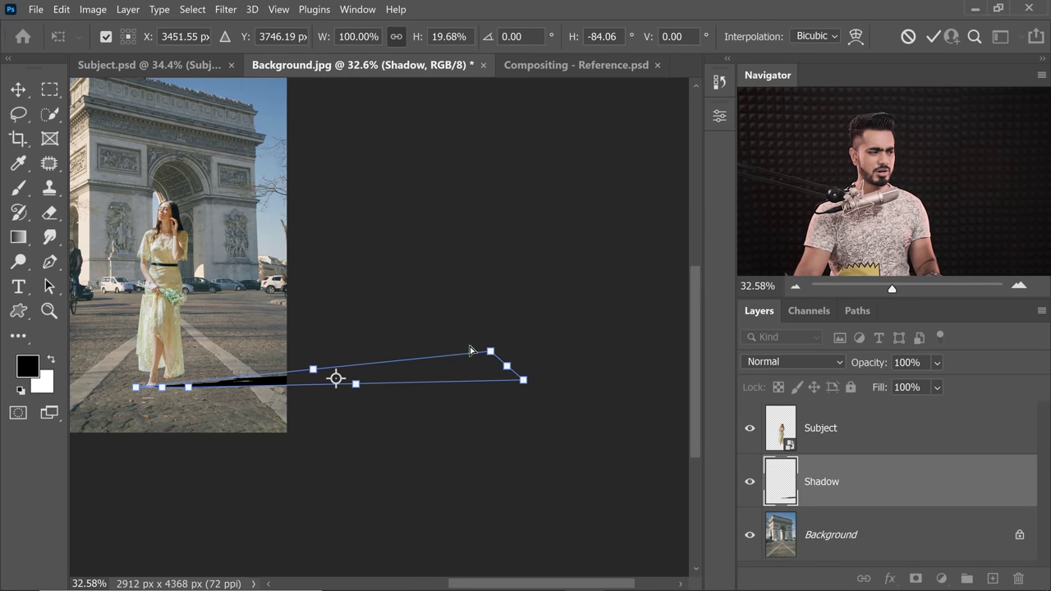
left_click_drag(495, 348, 653, 353)
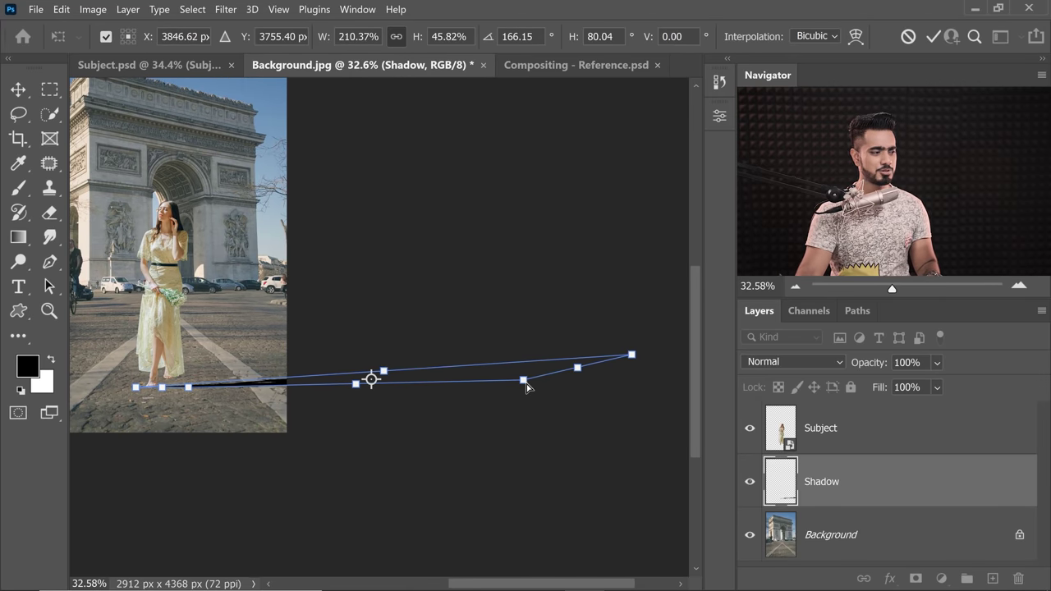
left_click_drag(526, 382, 646, 375)
scroll(140, 377, "up", 8)
left_click_drag(140, 378, 235, 427)
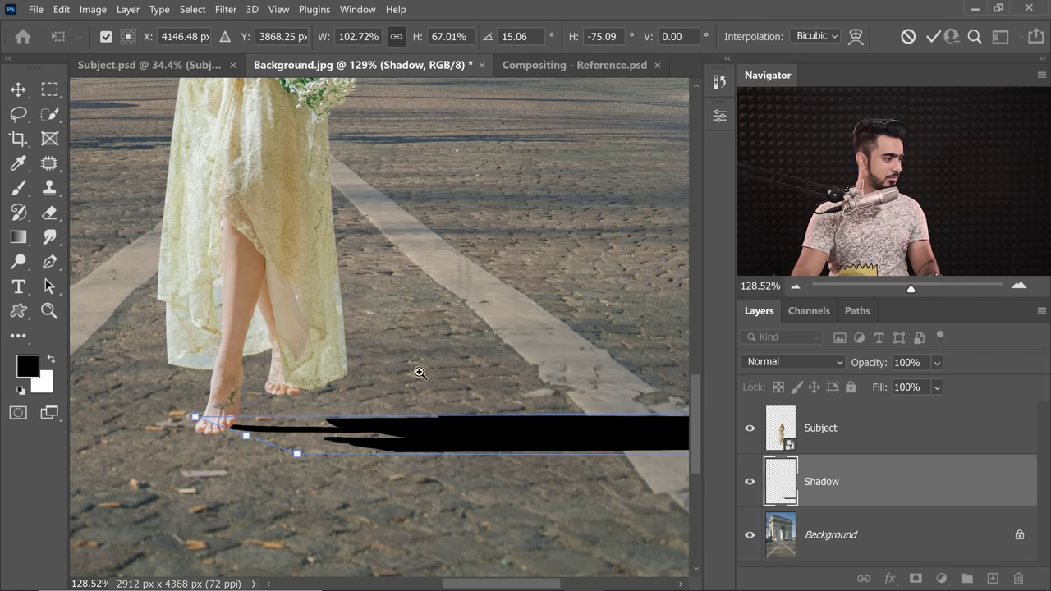
Step: Refine the shadow's far corners so it recedes at a slight angle from the front foot, and apply the transform
scroll(416, 368, "down", 5)
scroll(463, 389, "down", 3)
left_click_drag(499, 375, 492, 345)
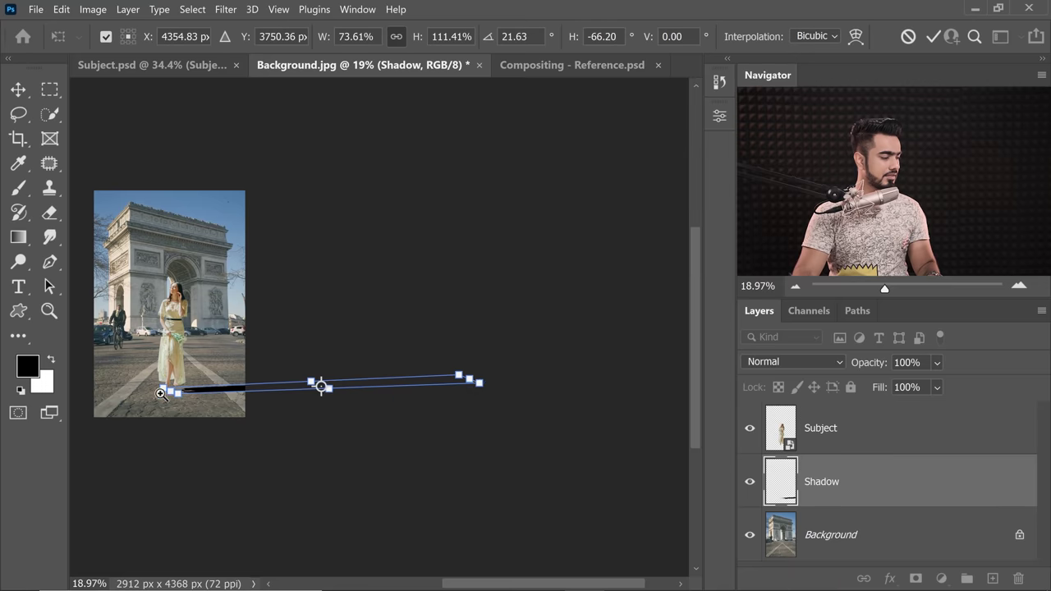
scroll(420, 318, "up", 8)
scroll(421, 317, "down", 6)
left_click_drag(414, 349, 353, 361)
scroll(353, 361, "up", 5)
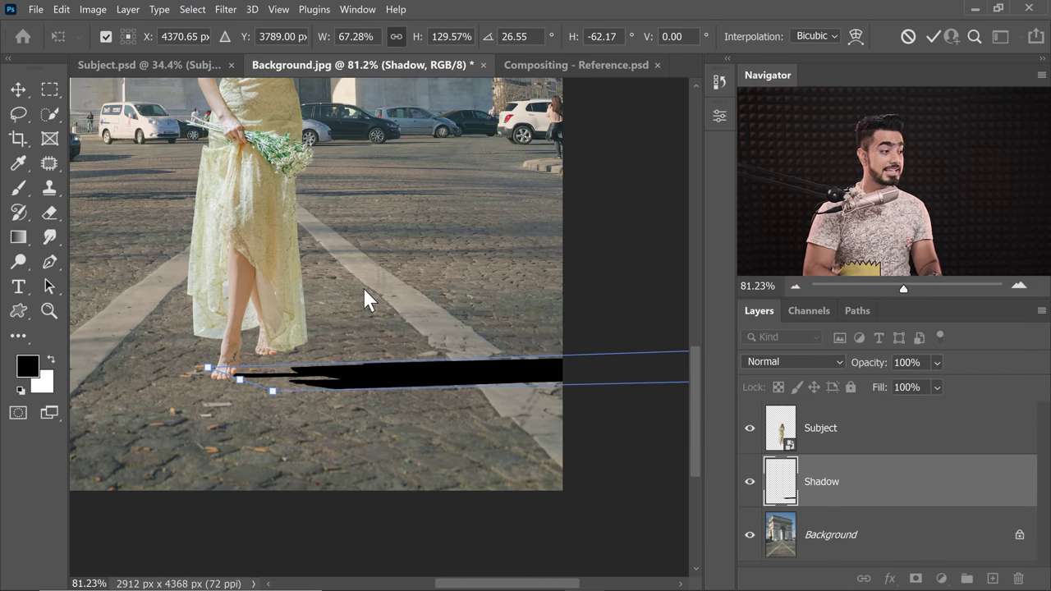
key("Return")
Step: Choose the Hard Round brush at 30 px for painting on the Shadow layer
key("b")
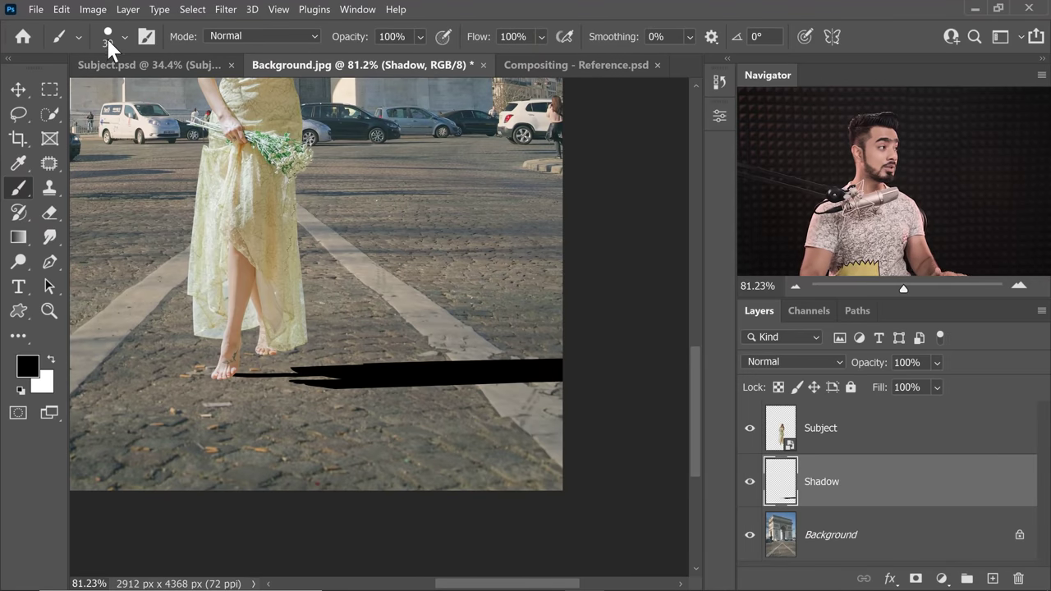
left_click(110, 41)
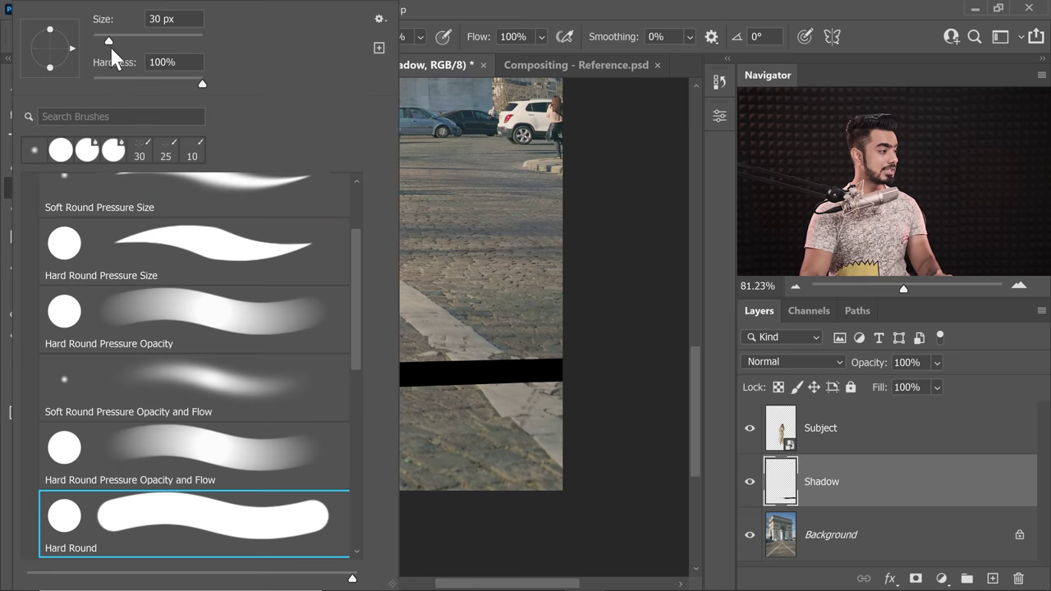
left_click(152, 535)
left_click(705, 409)
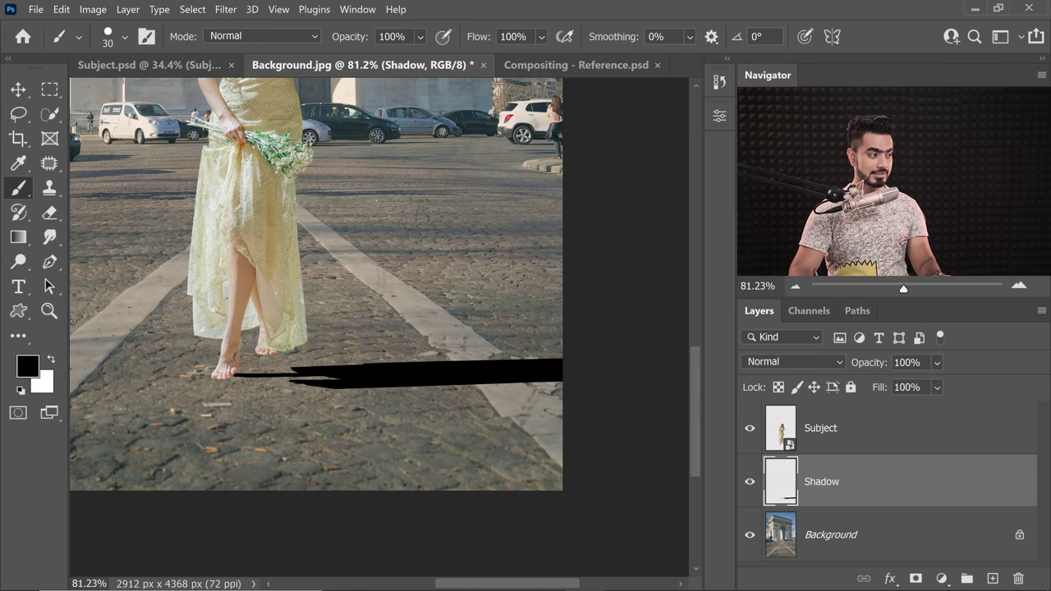
Step: Try out hard black brush strokes on the pavement beside the front foot
left_click_drag(234, 372, 284, 374)
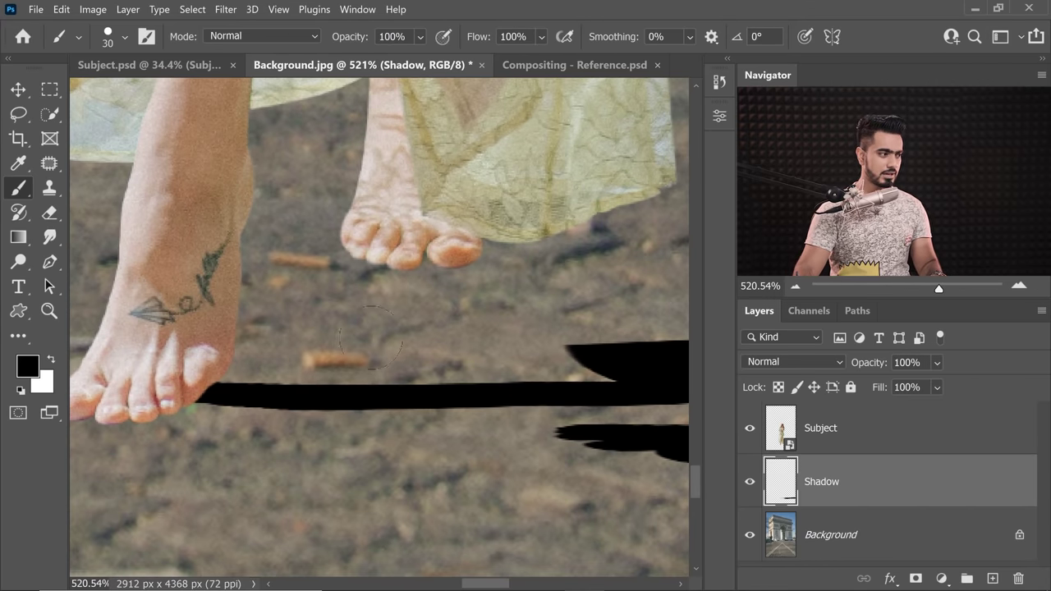
left_click_drag(312, 390, 549, 331)
mouse_move(266, 324)
left_mouse_down()
mouse_move(223, 376)
mouse_move(262, 492)
mouse_move(239, 459)
left_mouse_up()
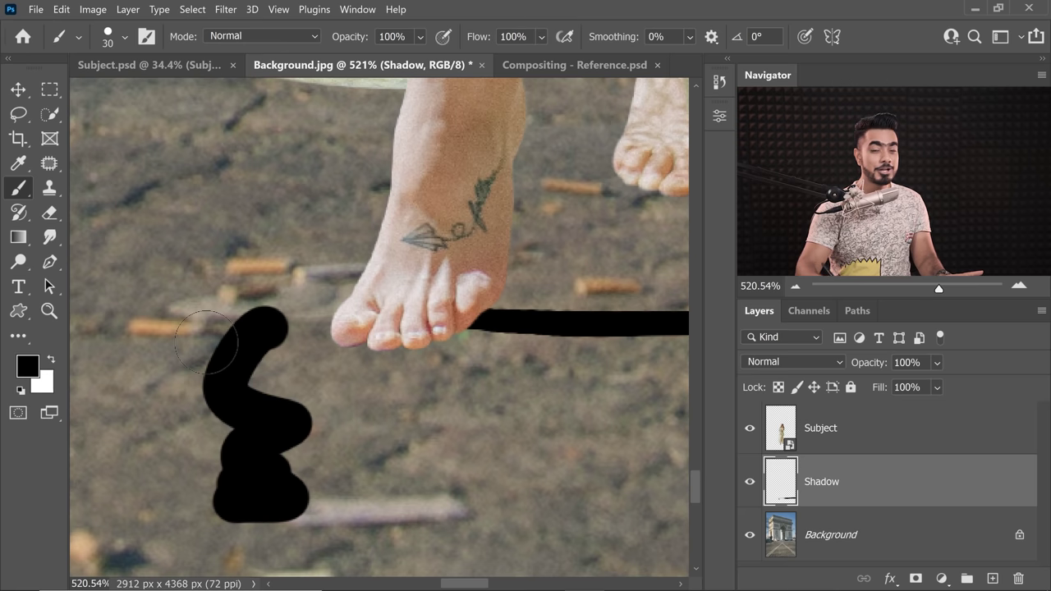
mouse_move(206, 342)
left_mouse_down()
mouse_move(279, 330)
mouse_move(252, 355)
mouse_move(294, 395)
mouse_move(293, 417)
mouse_move(266, 447)
mouse_move(210, 472)
mouse_move(166, 538)
left_mouse_up()
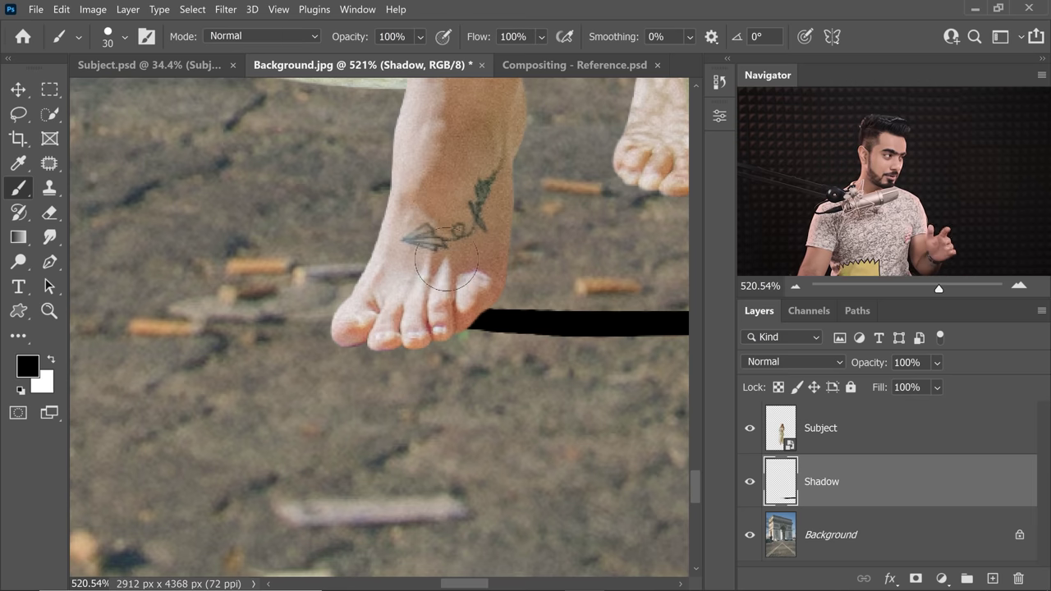
Step: Paint a black contact shadow under the front foot's toes with an 8–9 px brush, and thicken the strip joining it to the main shadow
left_click_drag(459, 296, 307, 380)
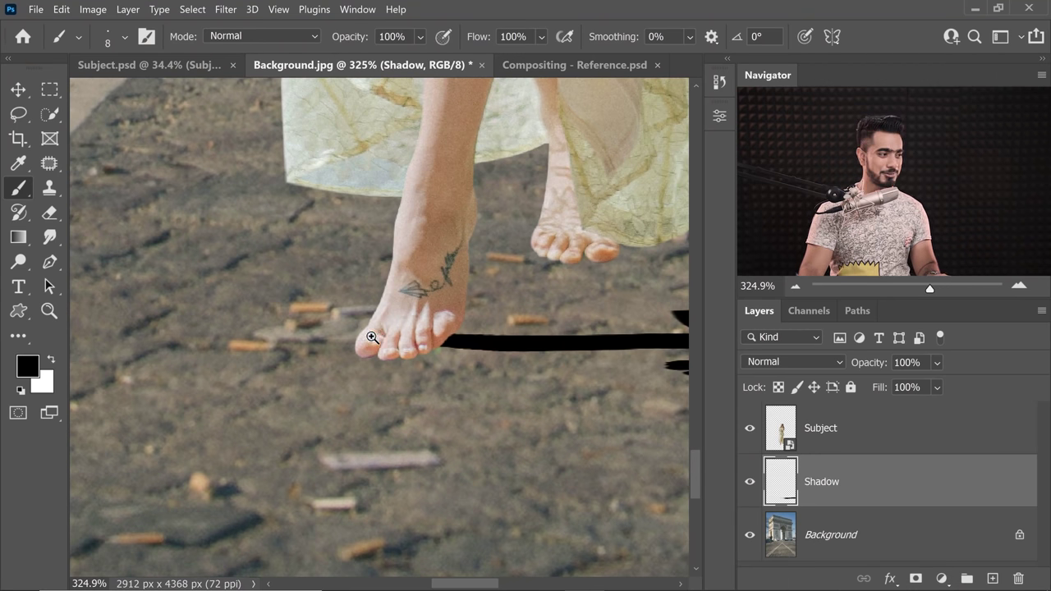
left_click_drag(372, 337, 377, 358)
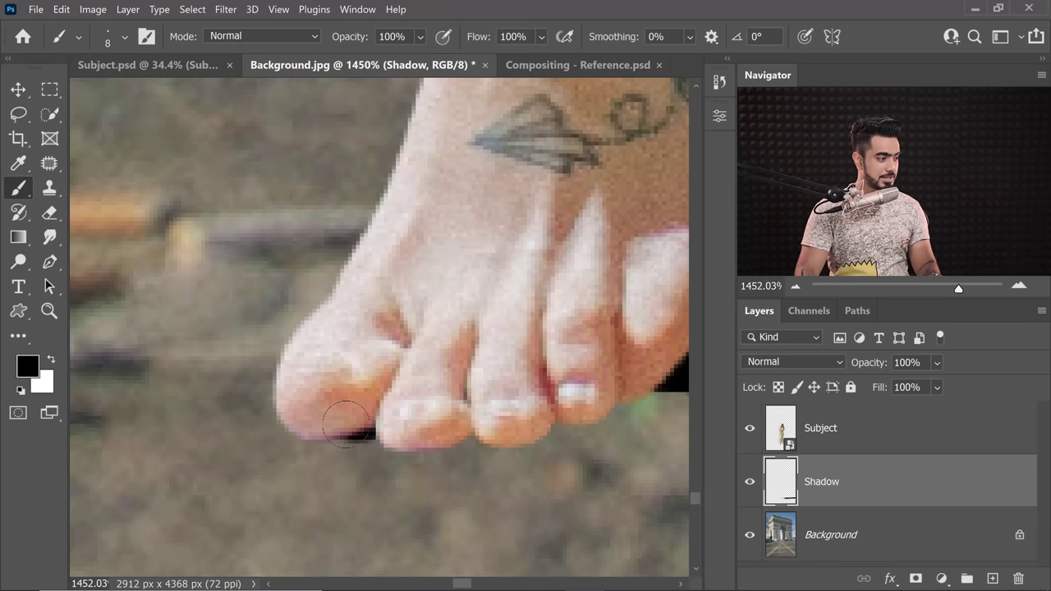
scroll(345, 424, "down", 5)
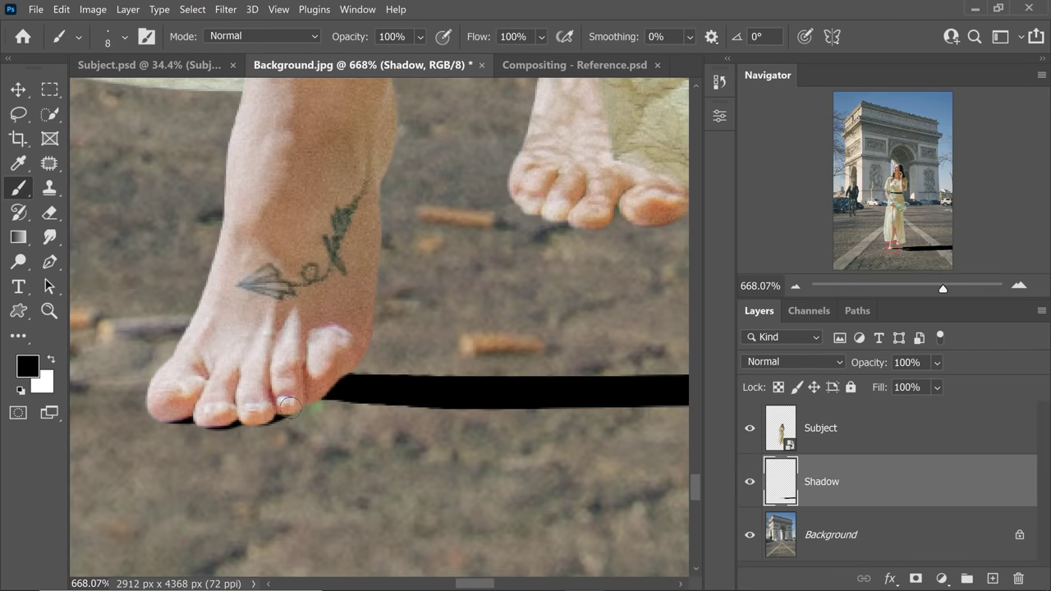
scroll(346, 401, "up", 1)
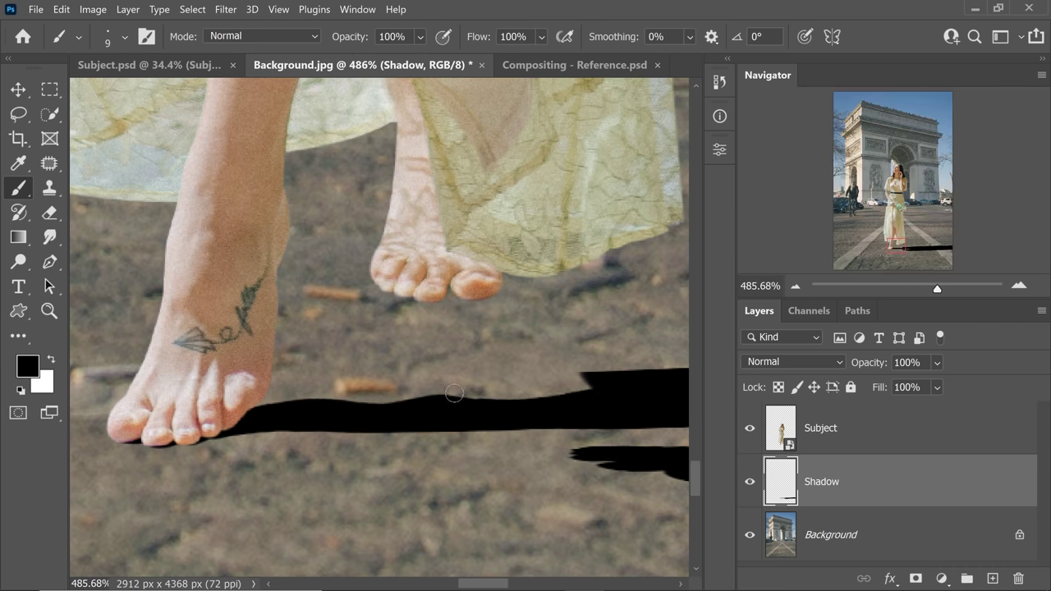
scroll(386, 415, "down", 5)
scroll(386, 414, "up", 3)
Step: Undo the last brush strokes along the upper edge of the front foot's shadow
key("ctrl+z")
key("ctrl+z")
key("ctrl+z")
key("ctrl+z")
key("ctrl+z")
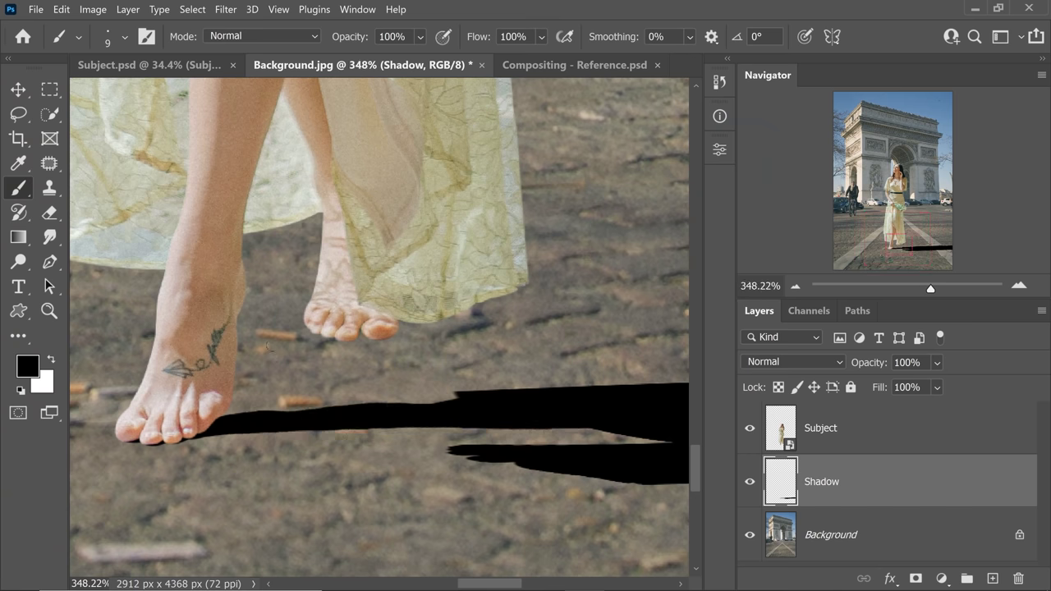
scroll(353, 367, "down", 3)
scroll(353, 367, "up", 3)
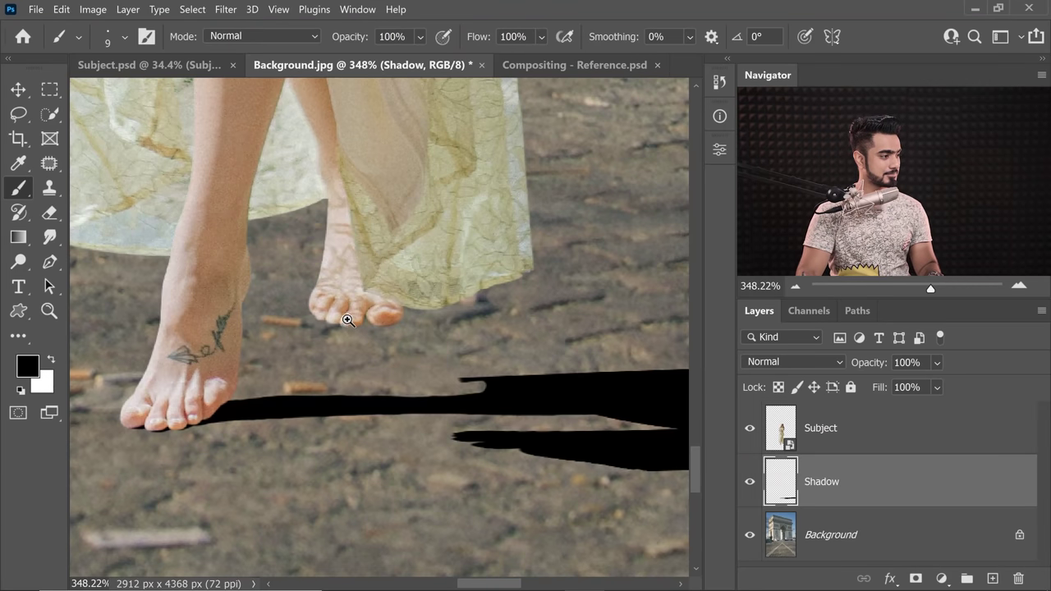
Step: Reduce the brush to 6 px and paint a black contact shadow under the back foot's toes and the dress hem
mouse_move(348, 320)
left_mouse_down()
mouse_move(368, 321)
mouse_move(307, 345)
left_mouse_up()
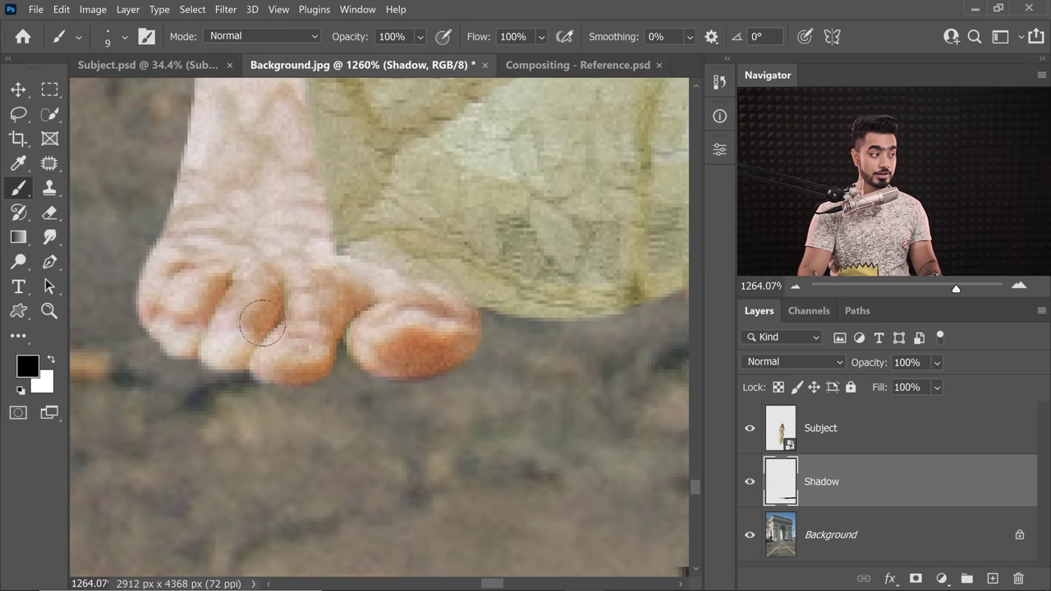
key("bracketleft")
key("bracketleft")
key("bracketleft")
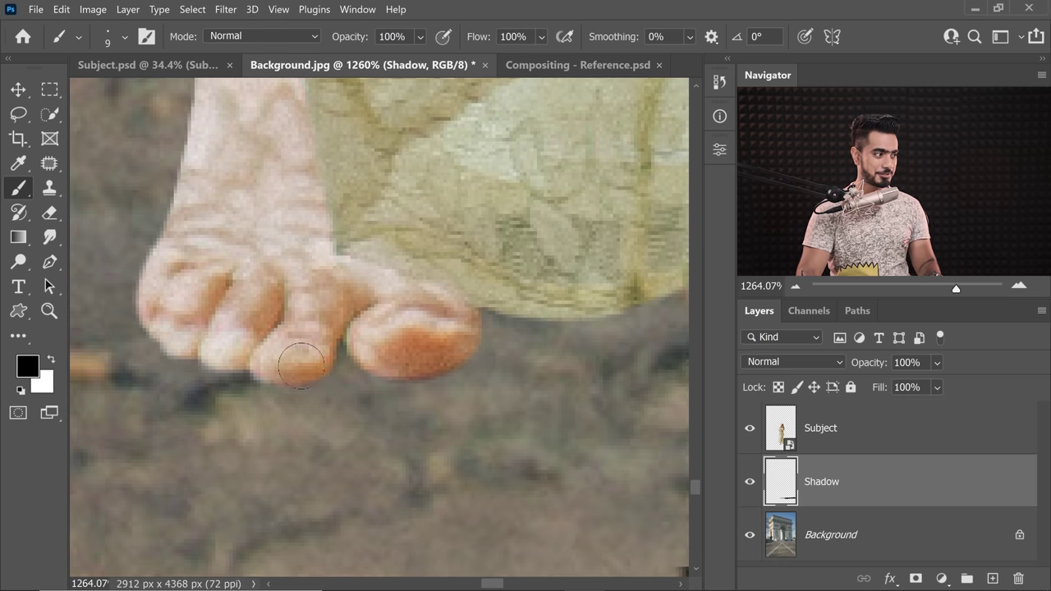
mouse_move(300, 379)
left_mouse_down()
mouse_move(325, 383)
mouse_move(156, 331)
mouse_move(90, 333)
mouse_move(296, 357)
mouse_move(369, 342)
mouse_move(184, 258)
left_mouse_up()
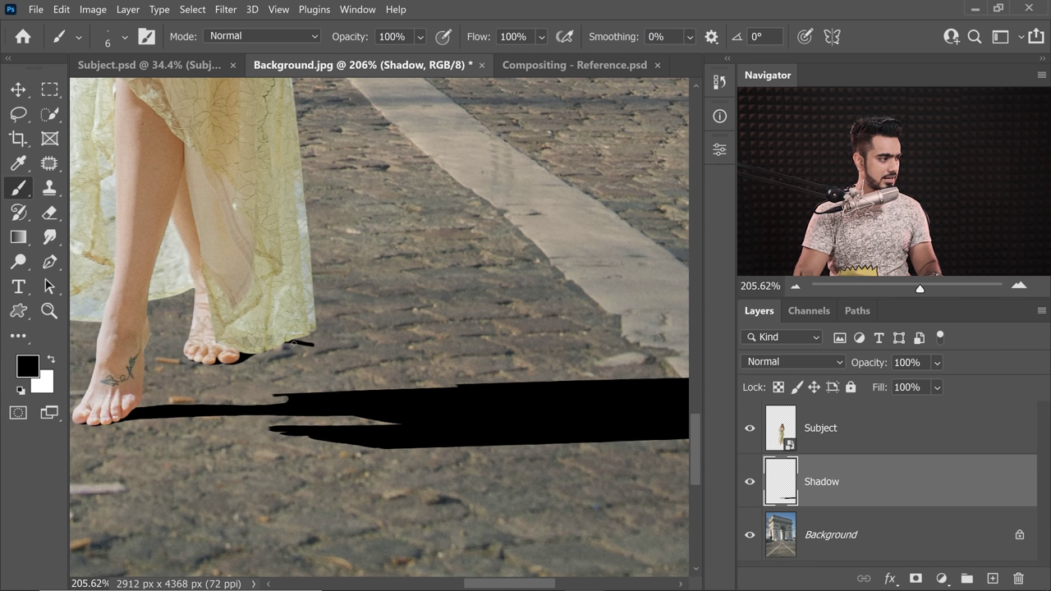
Step: Paint freehand strokes beyond the dress hem, and connect the hem to the main shadow with a straight 8 px black line
left_click_drag(407, 355, 474, 361)
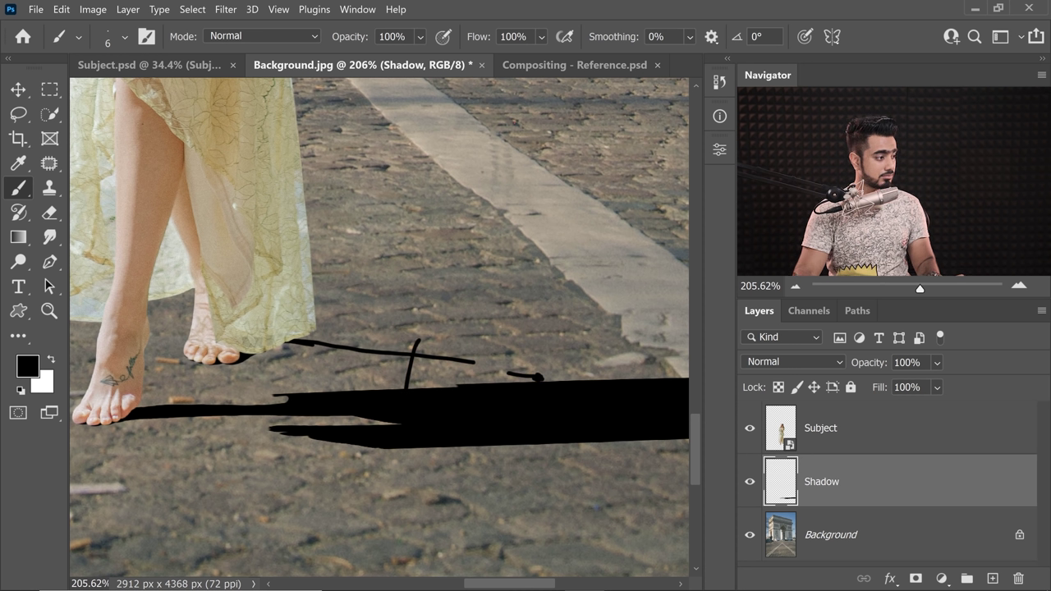
left_click_drag(286, 347, 326, 347)
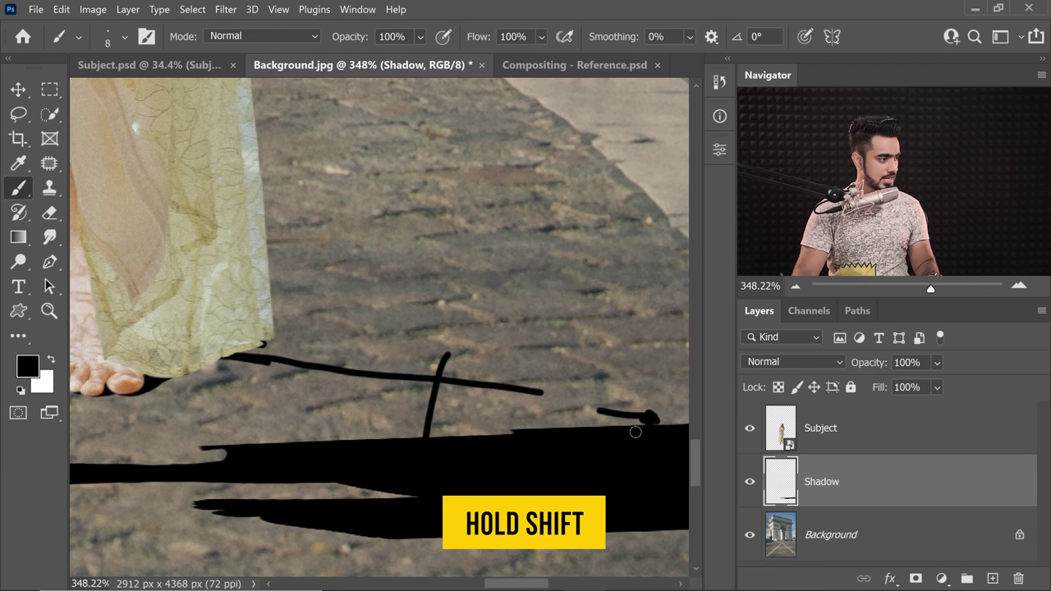
left_click(602, 443, "shift")
scroll(512, 420, "down", 5)
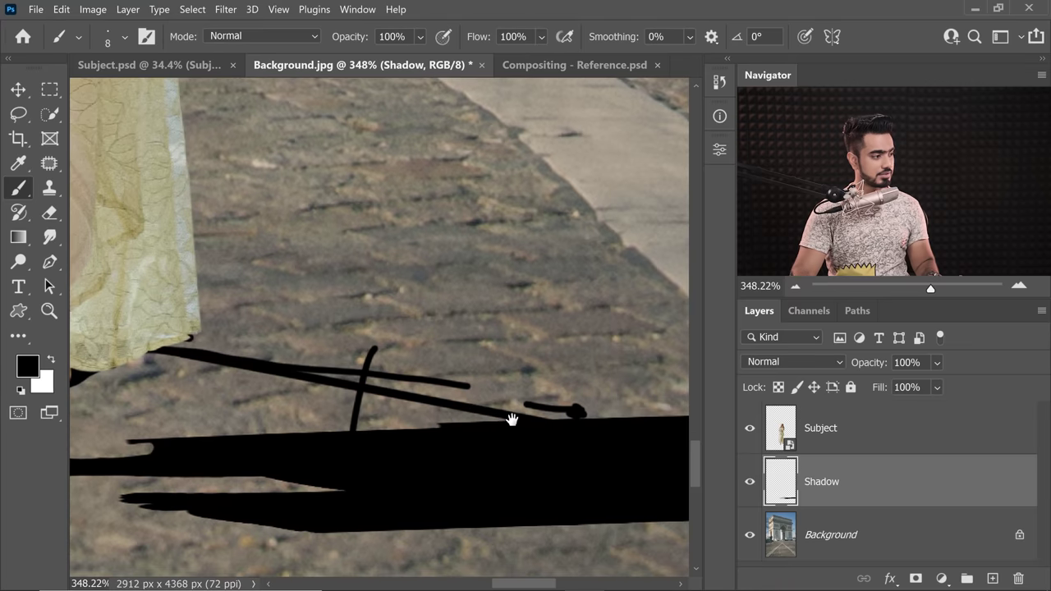
scroll(484, 419, "up", 5)
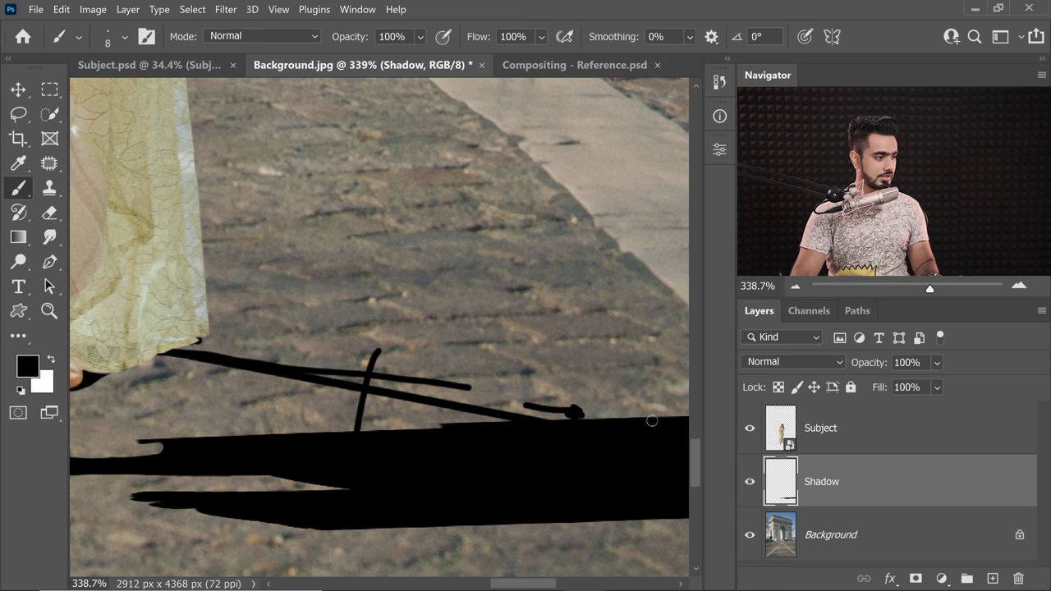
Step: Fill the gap between the two lines joining the dress hem to the main shadow in black, using an 8–10 px brush
scroll(651, 418, "down", 3)
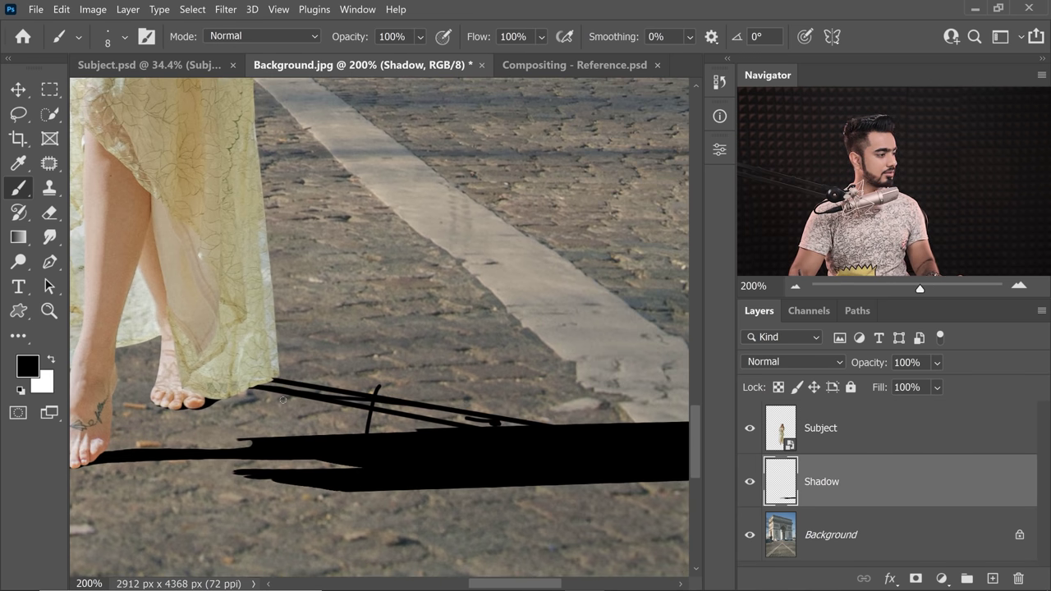
scroll(342, 380, "up", 4)
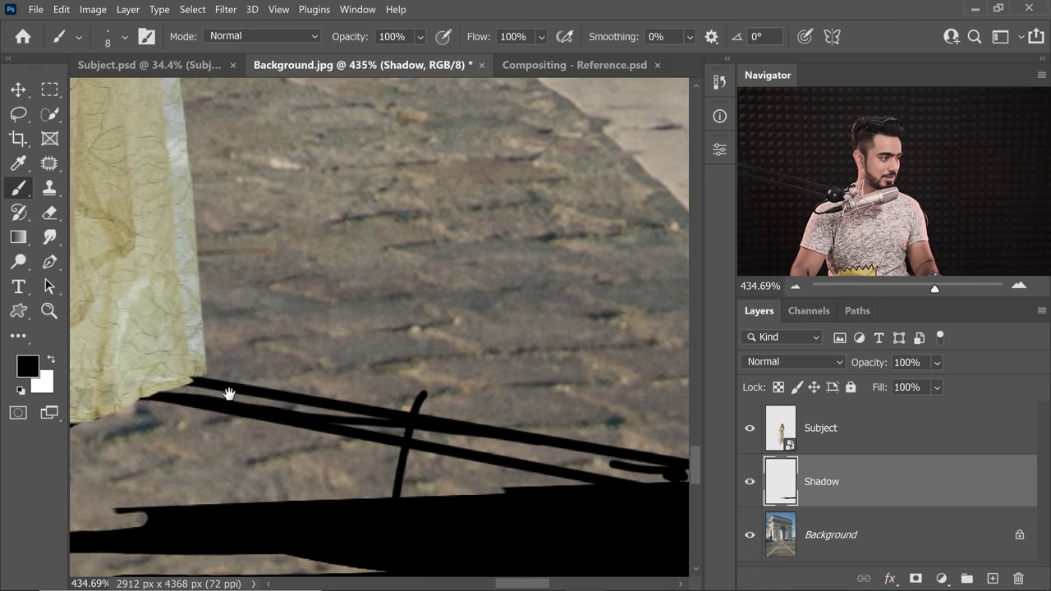
left_click_drag(293, 391, 397, 404)
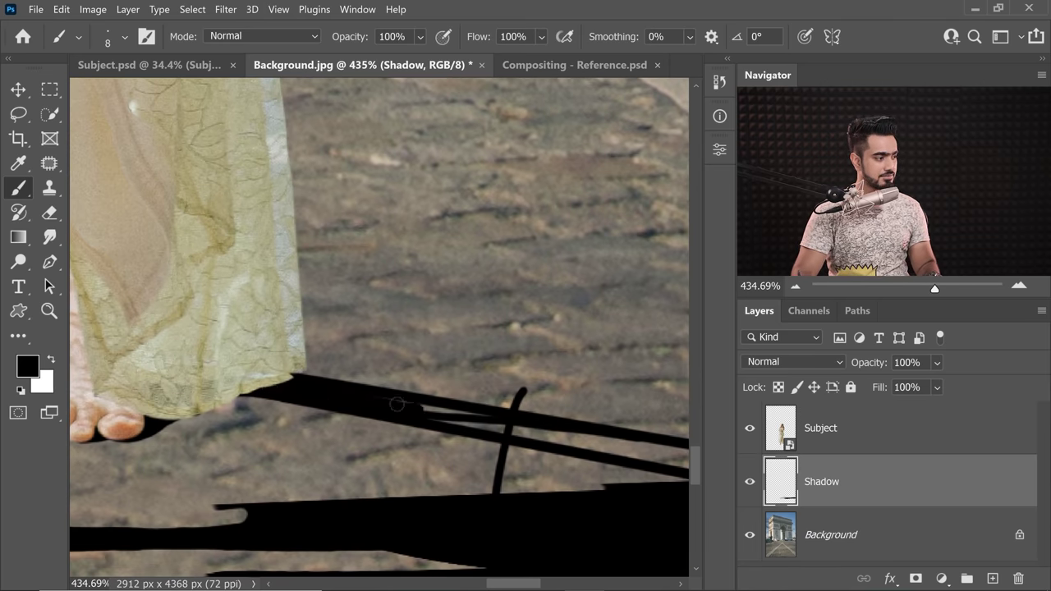
scroll(411, 418, "down", 3)
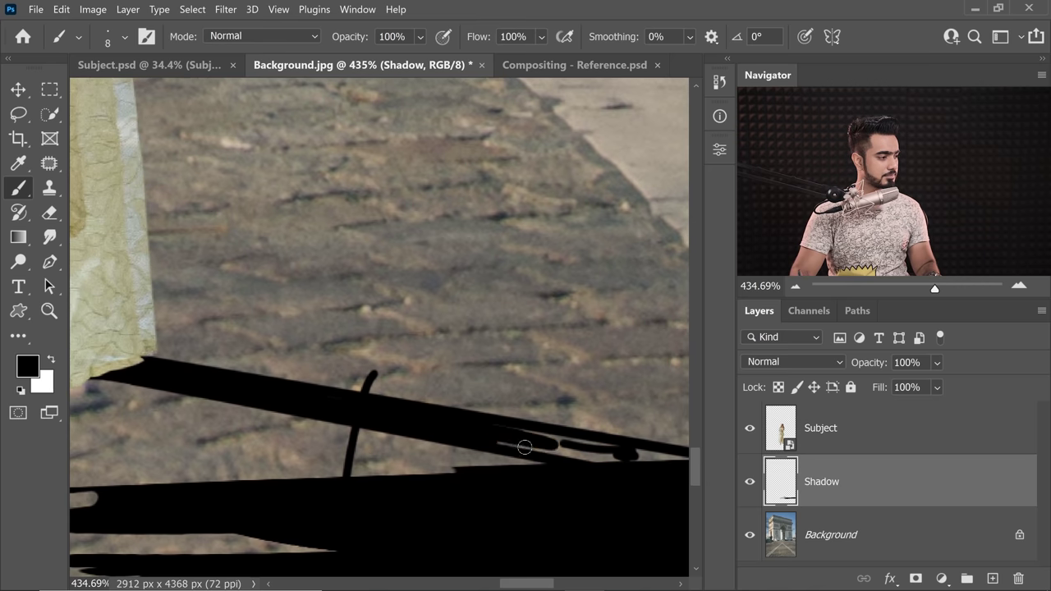
key("bracketright")
key("bracketright")
left_click_drag(322, 396, 459, 420)
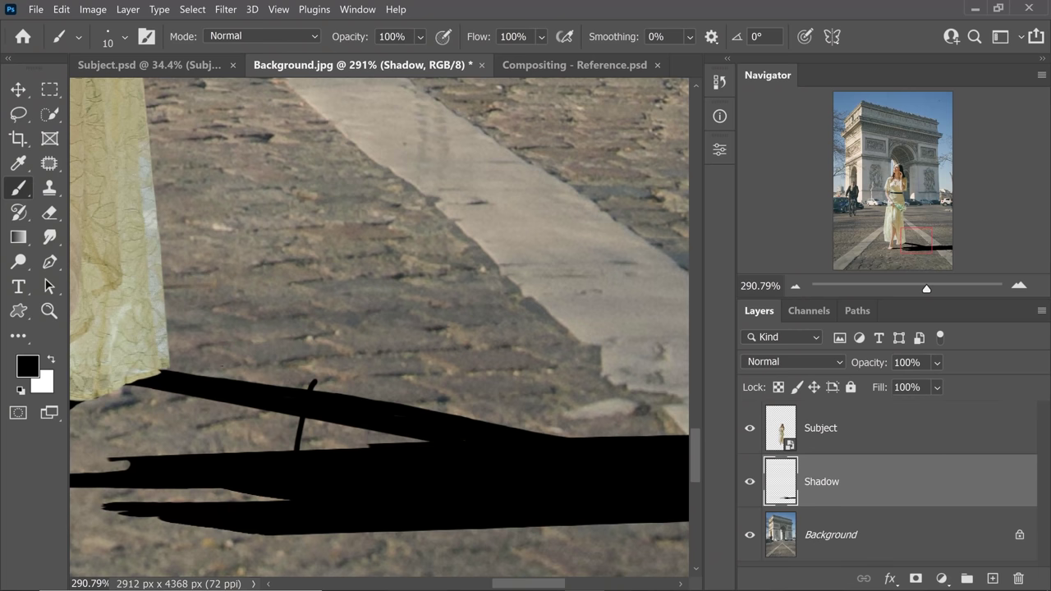
Step: Clean up the shadow's outline by removing the stray cross stroke and reshaping the rough ends nearest the feet
scroll(284, 400, "up", 1)
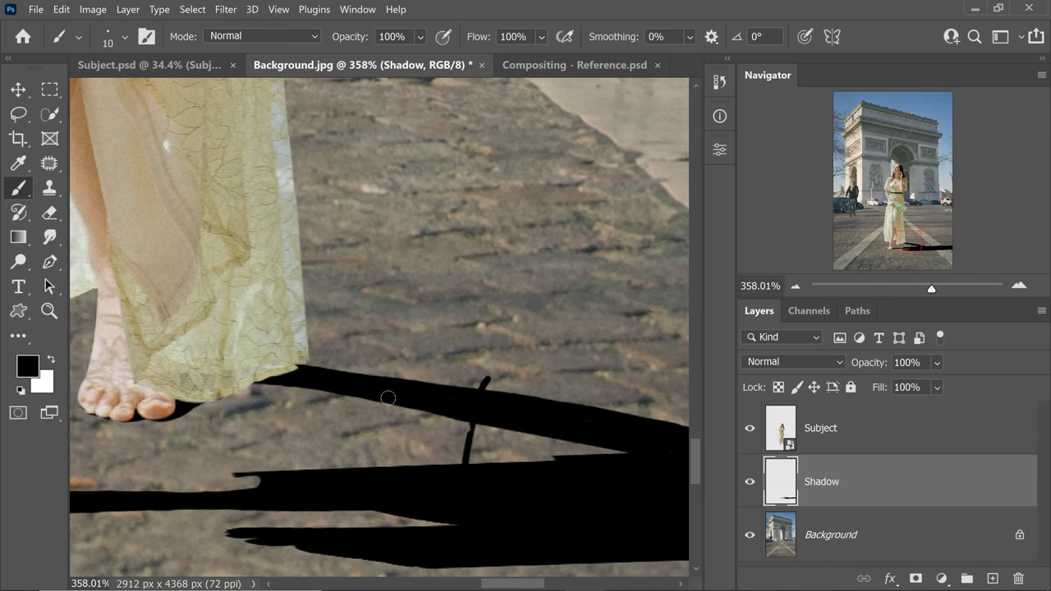
scroll(388, 397, "down", 1)
scroll(366, 458, "up", 1)
scroll(354, 456, "down", 1)
scroll(367, 427, "up", 2)
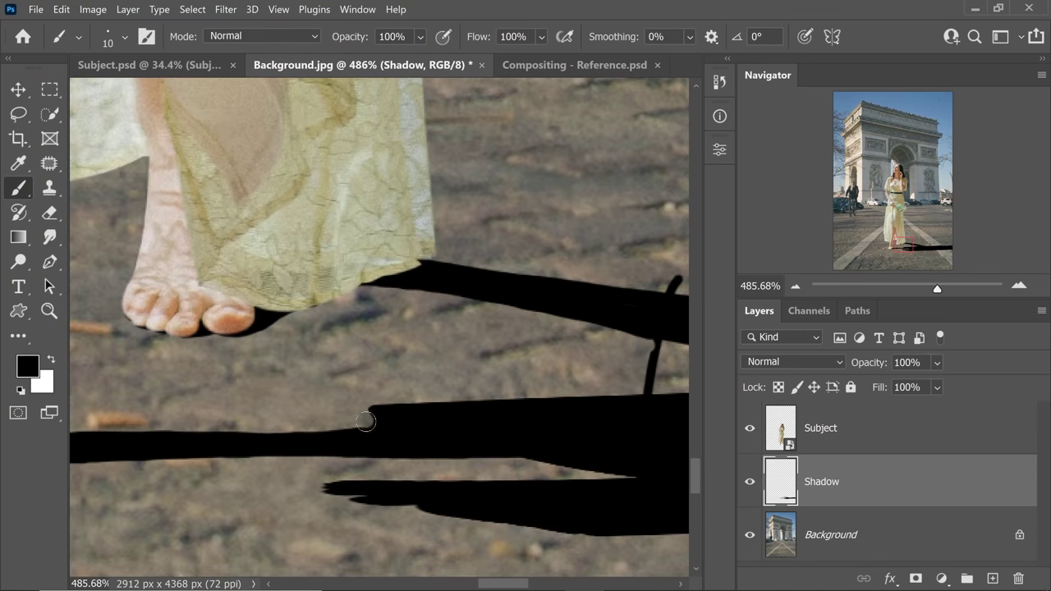
scroll(466, 402, "up", 1)
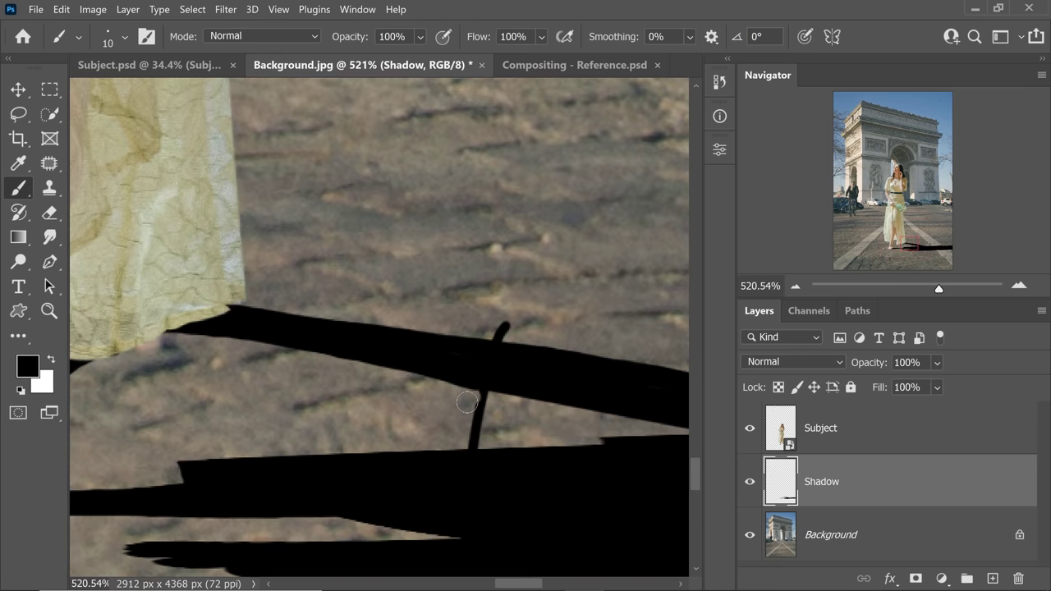
scroll(519, 339, "down", 1)
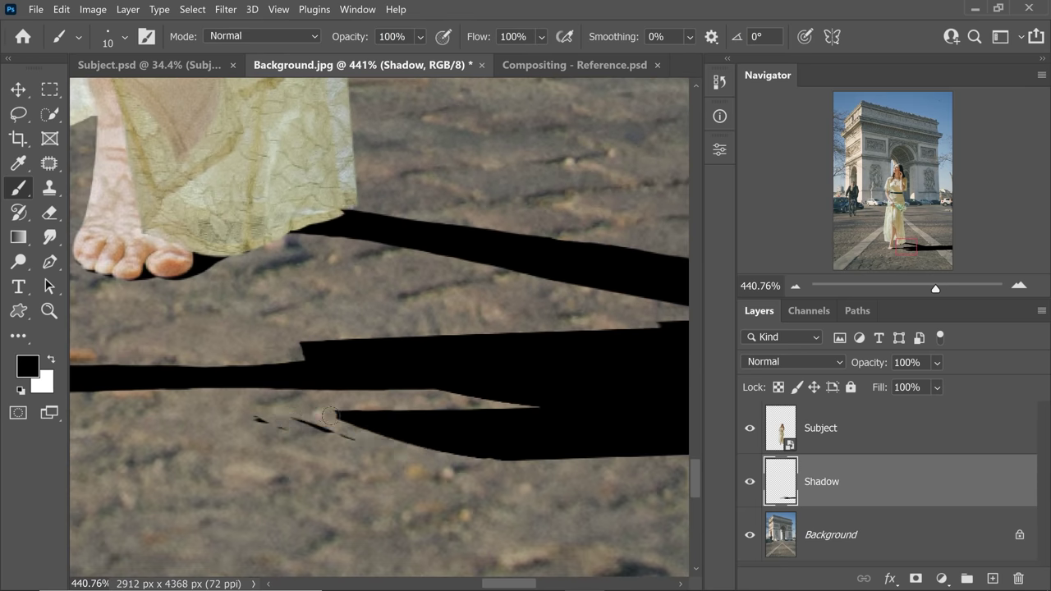
Step: Enlarge the brush to 25 px and paint black to smooth the junction between the hem strip and the main shadow
scroll(471, 431, "up", 2)
scroll(470, 431, "down", 10)
scroll(347, 418, "up", 3)
key("bracketright")
key("bracketright")
key("bracketright")
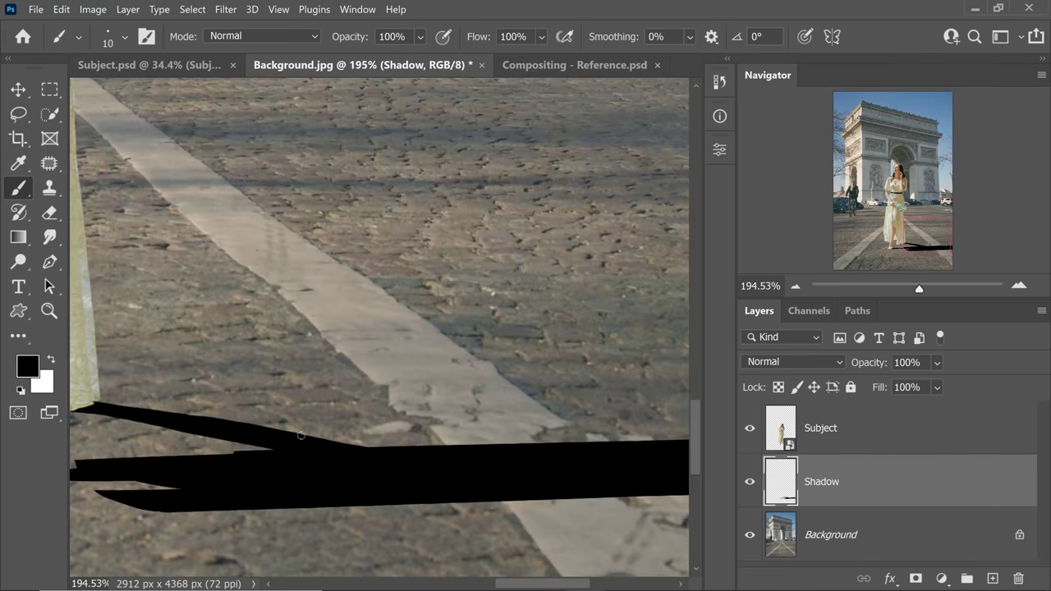
left_click_drag(304, 436, 476, 453)
scroll(509, 454, "right", 2)
scroll(550, 454, "down", 5)
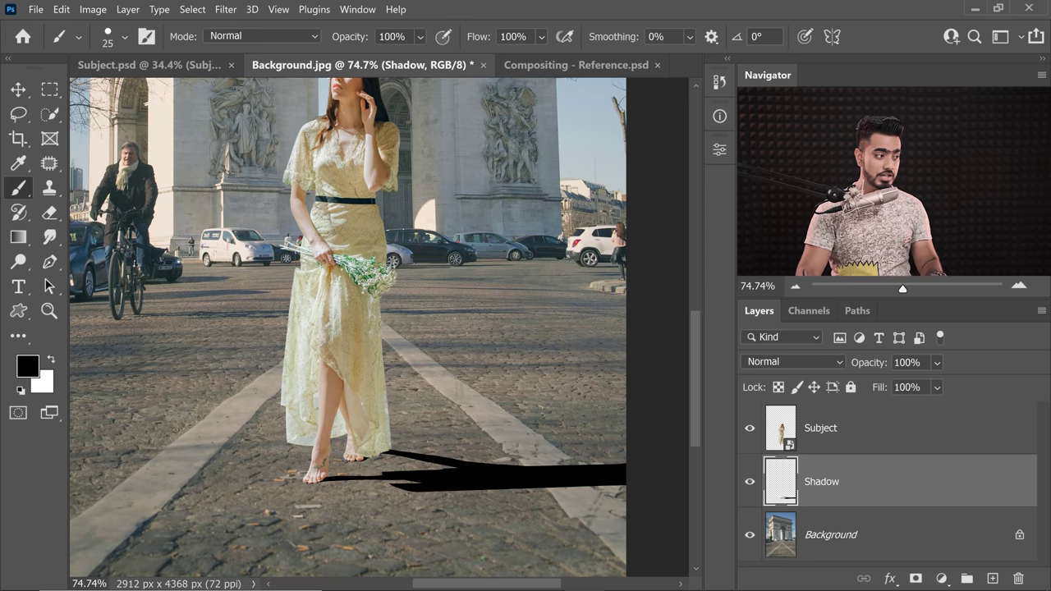
scroll(355, 433, "up", 5)
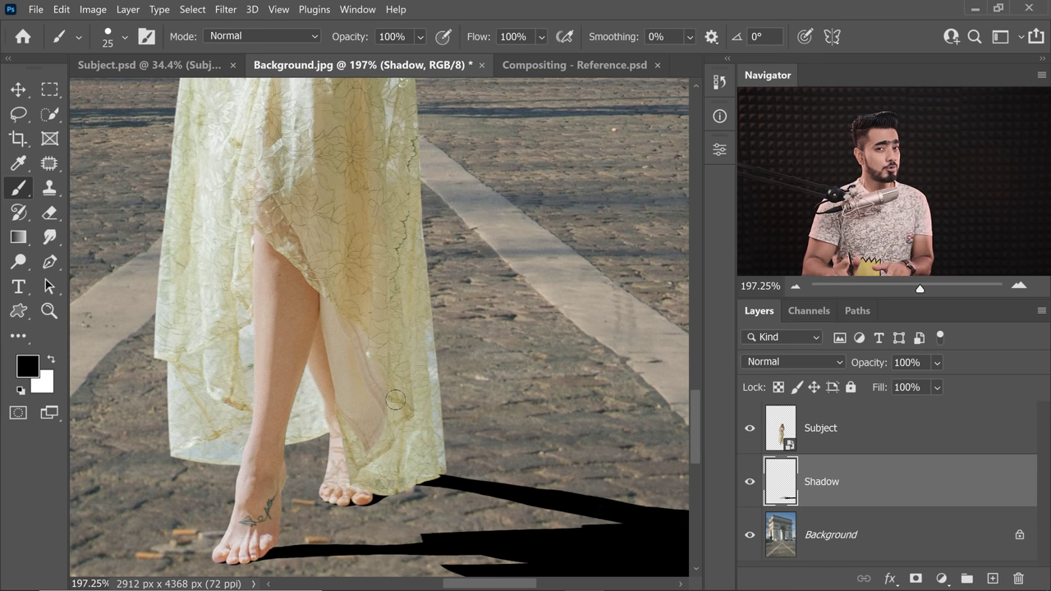
Step: Add a new layer above the Shadow layer and name it Shadow2
left_click(991, 579)
double_click(821, 481)
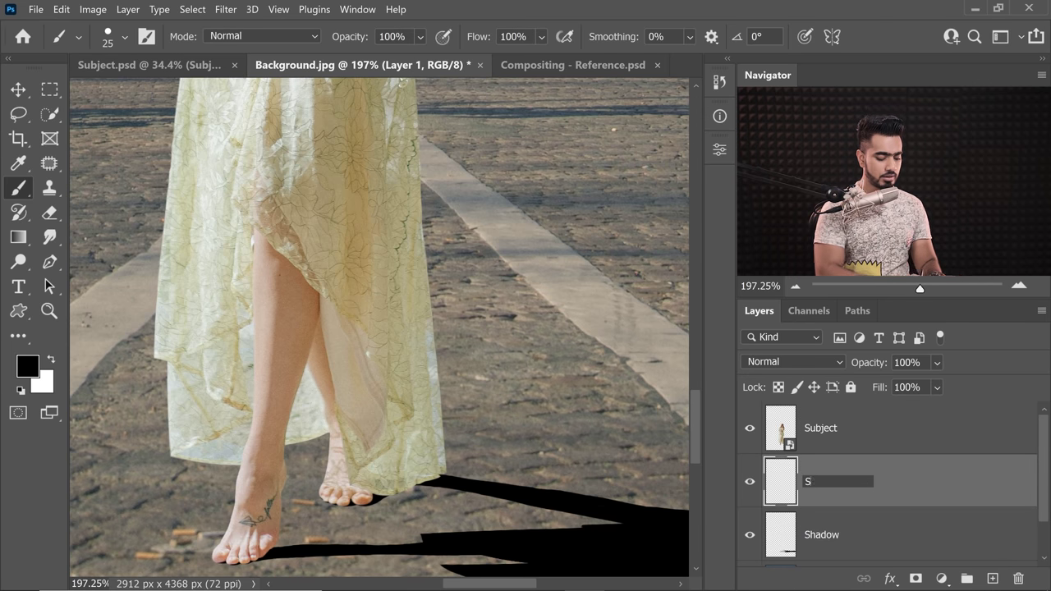
type("Shadow")
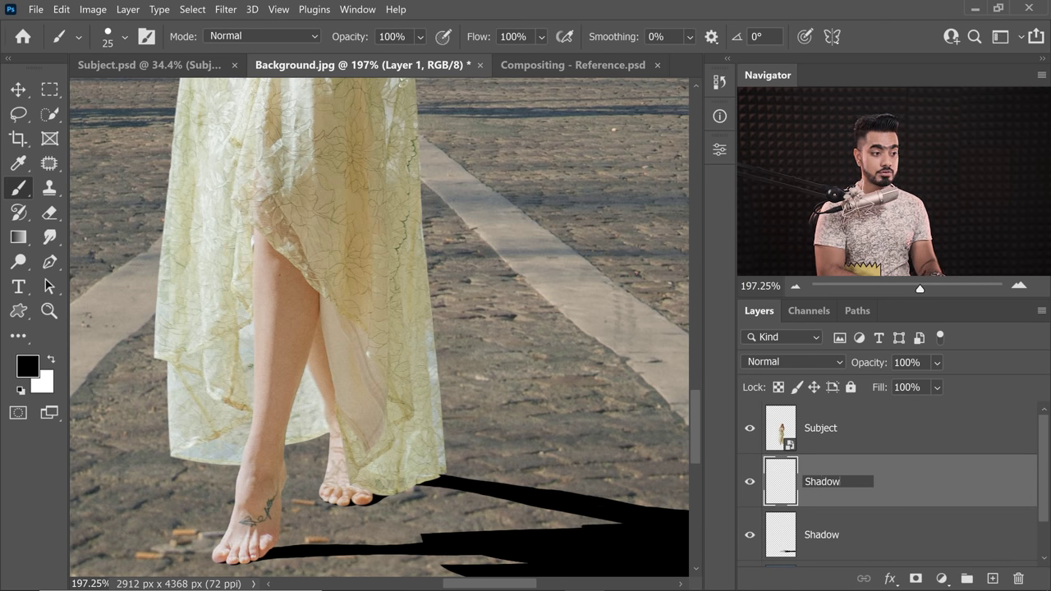
type("2")
key("Return")
Step: Fill the gap between the hem strip and the main shadow with black on Shadow2, using a 15 px brush
scroll(361, 330, "down", 5)
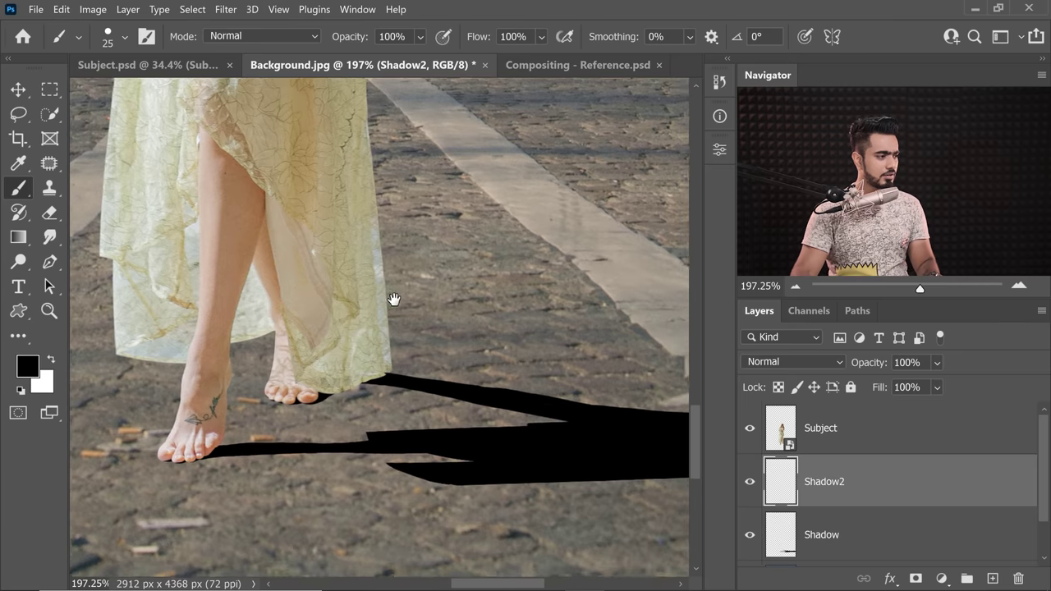
scroll(366, 328, "up", 4)
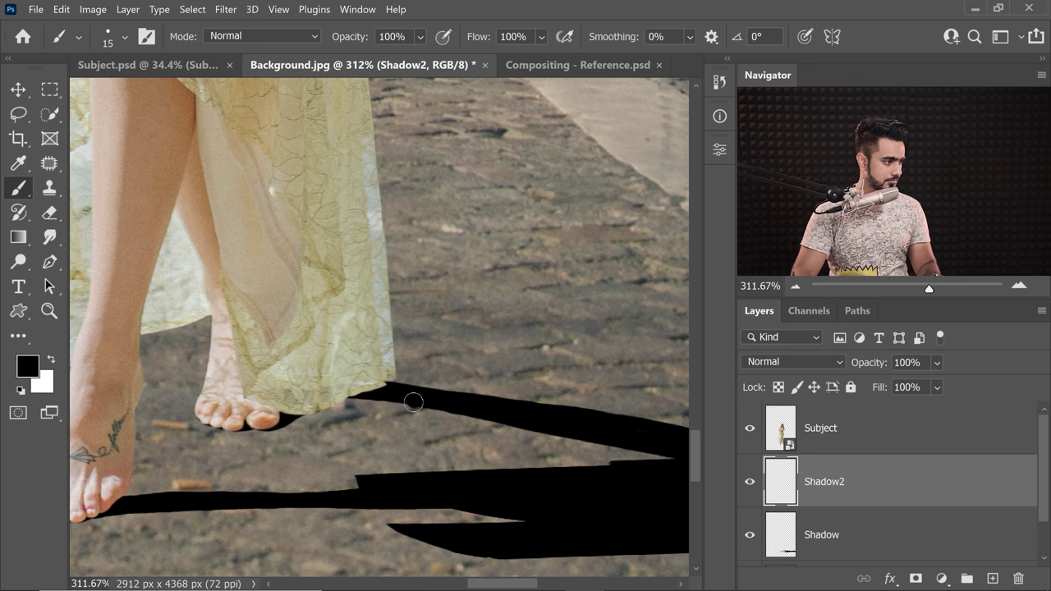
left_click_drag(414, 453, 429, 472)
scroll(422, 468, "down", 1)
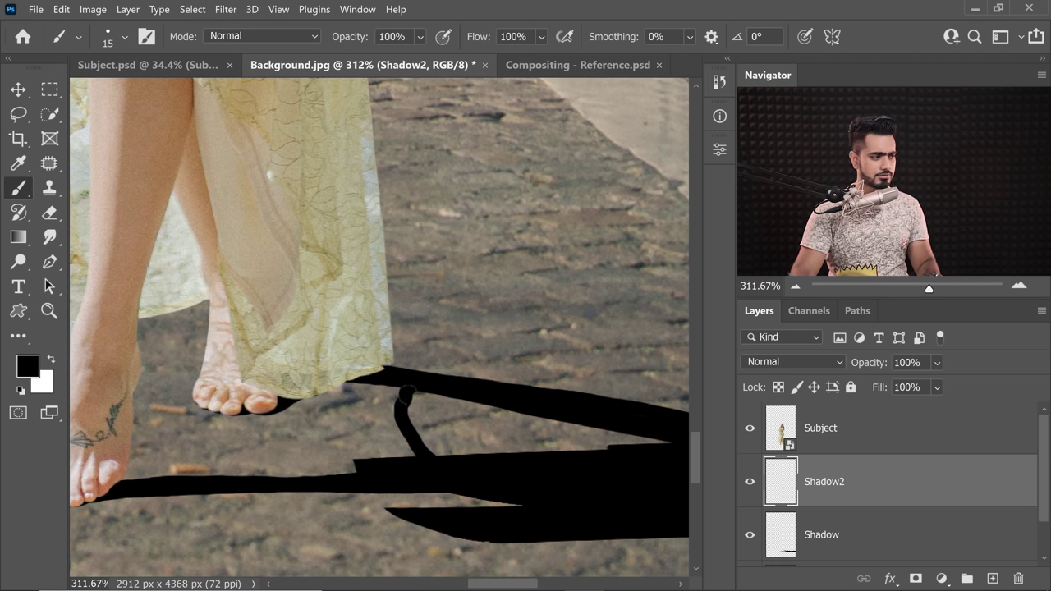
mouse_move(420, 412)
left_mouse_down()
mouse_move(445, 447)
mouse_move(476, 452)
mouse_move(474, 435)
mouse_move(466, 446)
mouse_move(485, 455)
mouse_move(480, 416)
mouse_move(465, 403)
mouse_move(546, 427)
mouse_move(503, 426)
mouse_move(504, 413)
mouse_move(475, 426)
mouse_move(498, 446)
mouse_move(487, 452)
mouse_move(518, 454)
left_mouse_up()
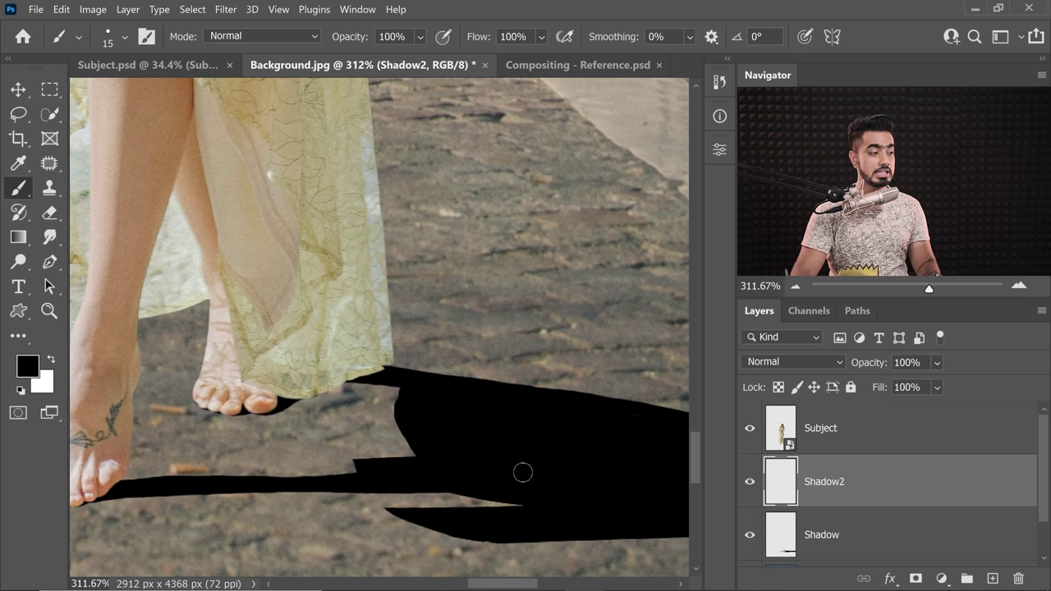
Step: Extend the dress shadow toward the feet on Shadow2 with a rounded black shape, using a 15–20 px brush
scroll(492, 435, "left", 3)
scroll(382, 394, "down", 2)
left_click_drag(382, 397, 484, 398)
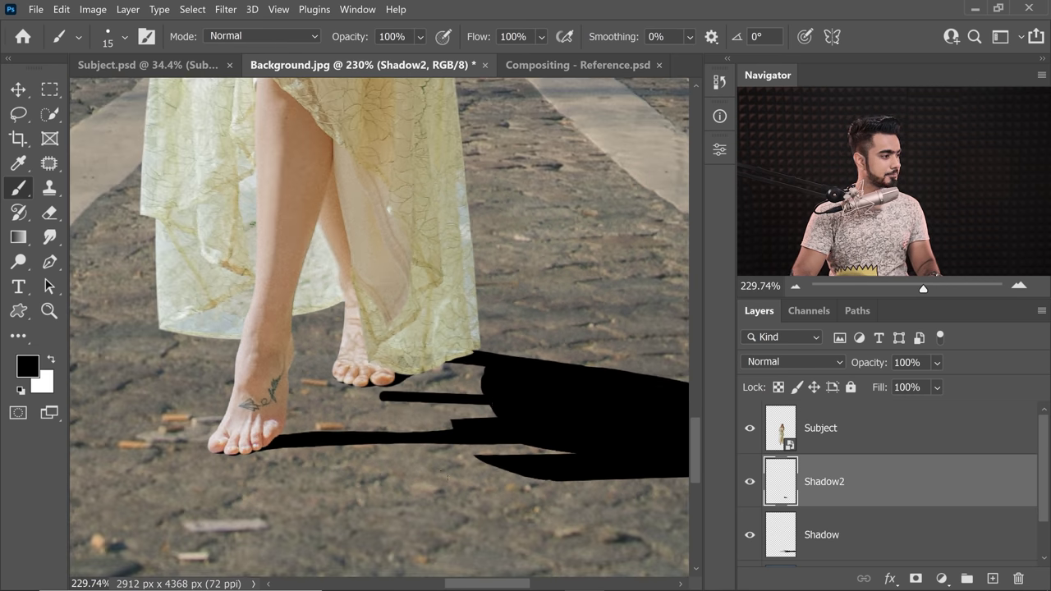
key("bracketright")
mouse_move(385, 397)
left_mouse_down()
mouse_move(440, 467)
mouse_move(517, 479)
mouse_move(394, 405)
mouse_move(426, 432)
mouse_move(440, 454)
left_mouse_up()
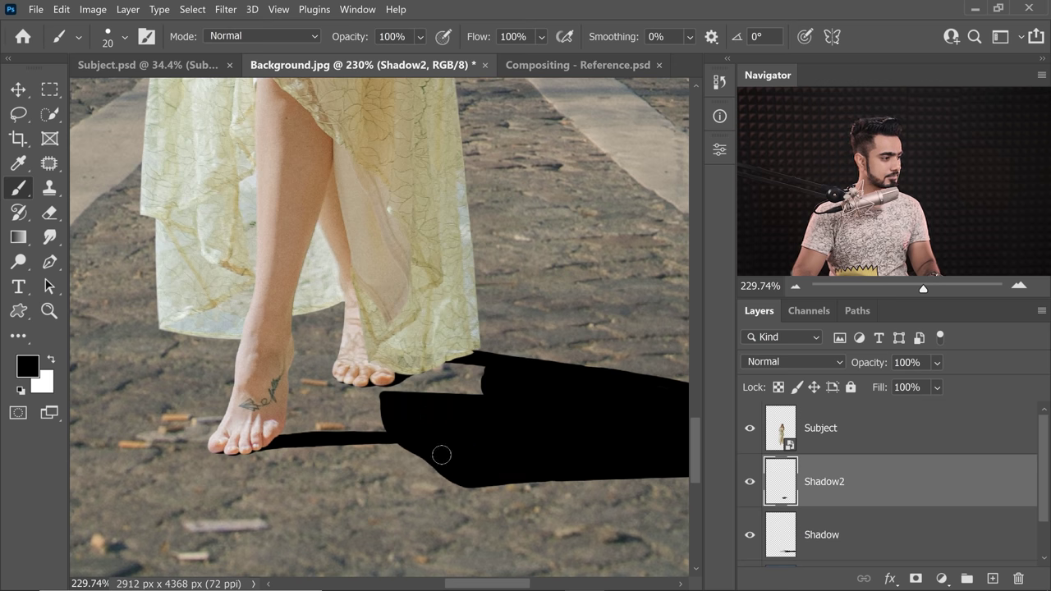
scroll(375, 418, "down", 3)
scroll(410, 436, "up", 2)
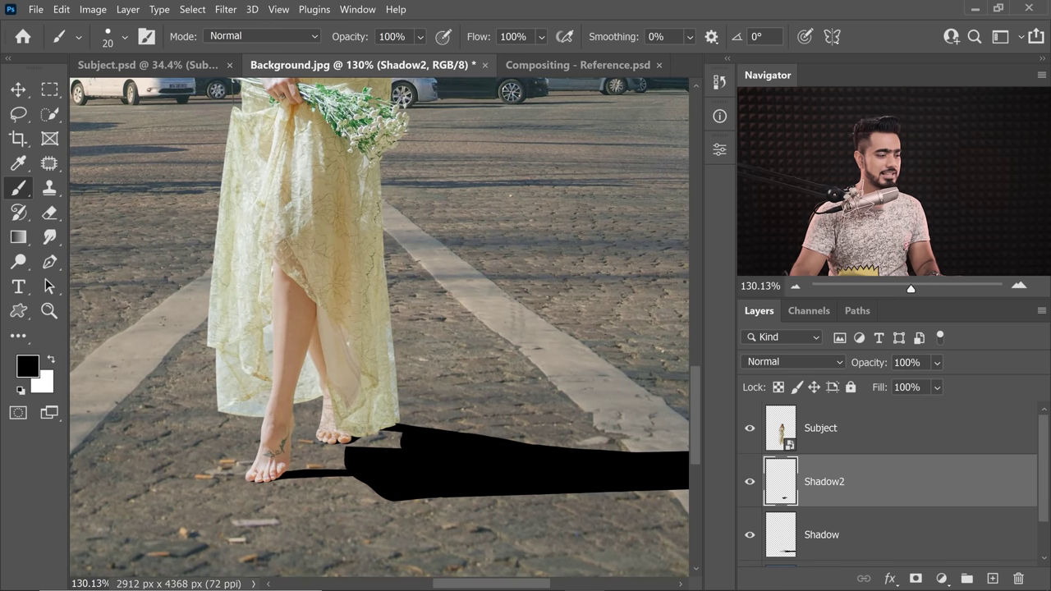
Step: Set the Shadow2 layer's opacity to 80%
left_click_drag(877, 367, 867, 367)
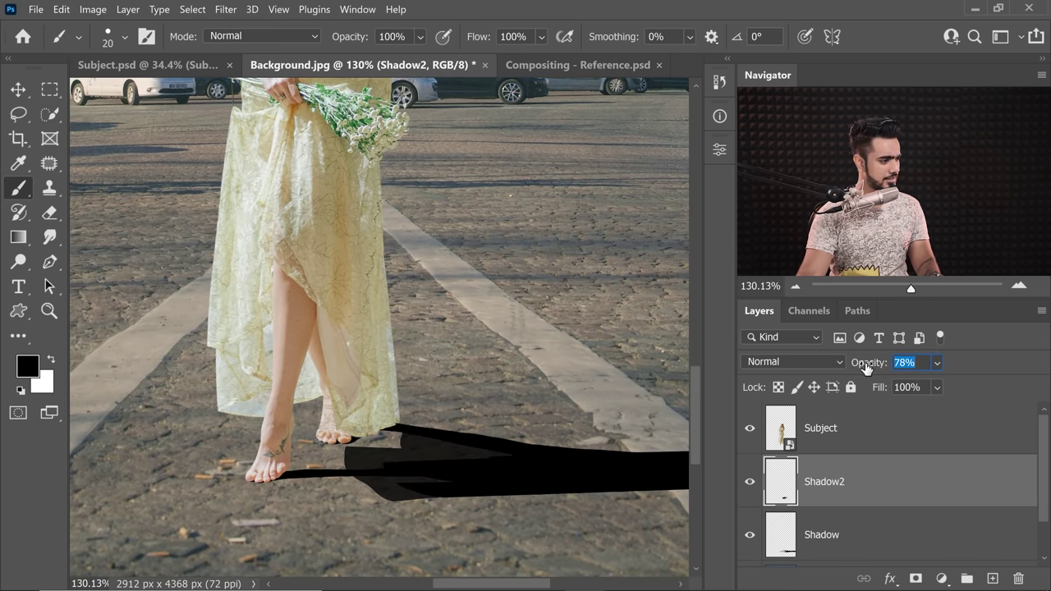
scroll(394, 464, "down", 2)
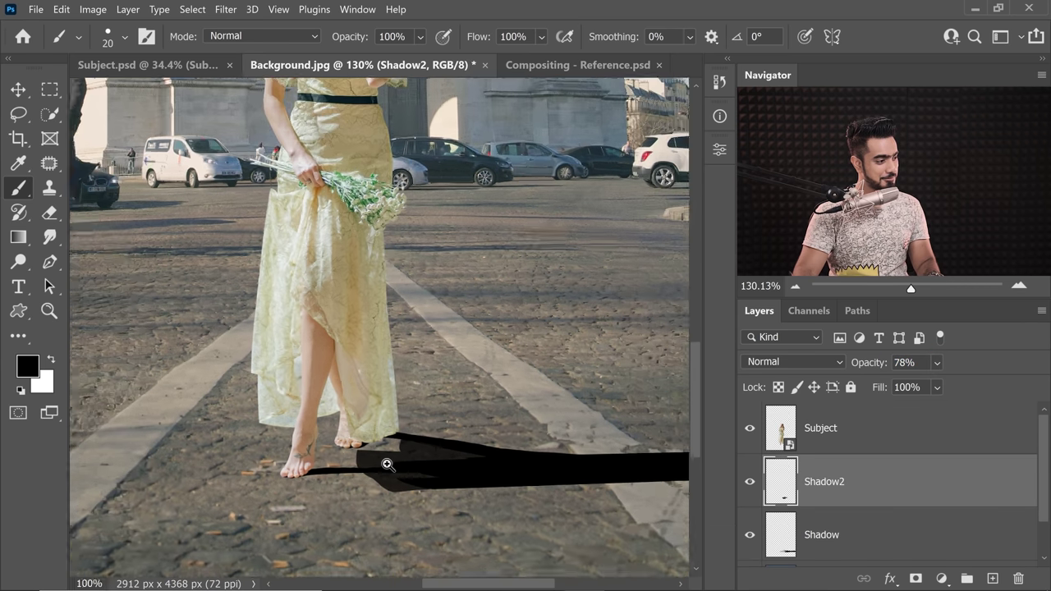
scroll(406, 468, "up", 4)
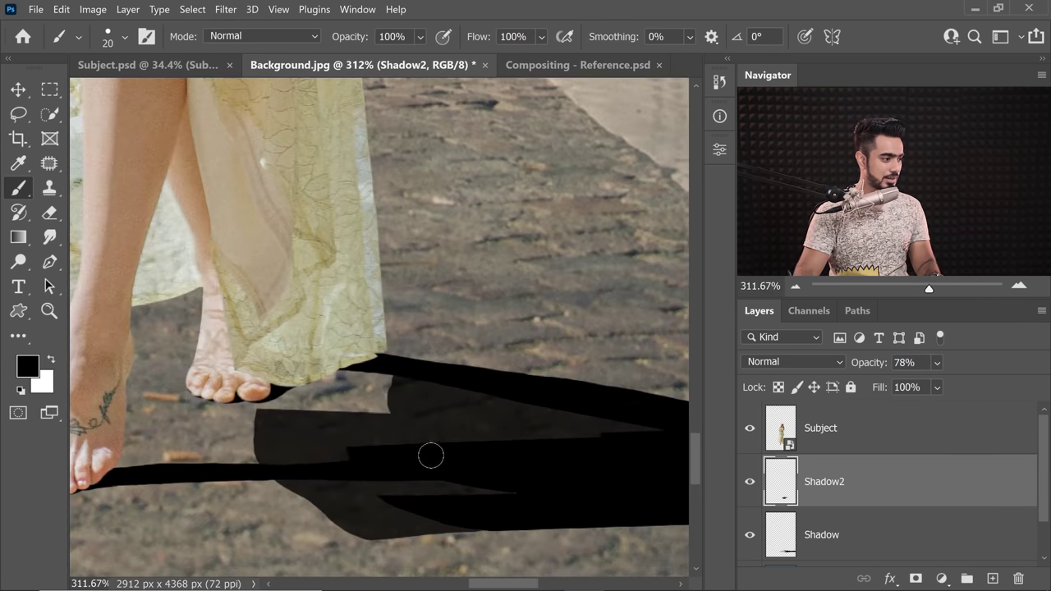
left_click(856, 361)
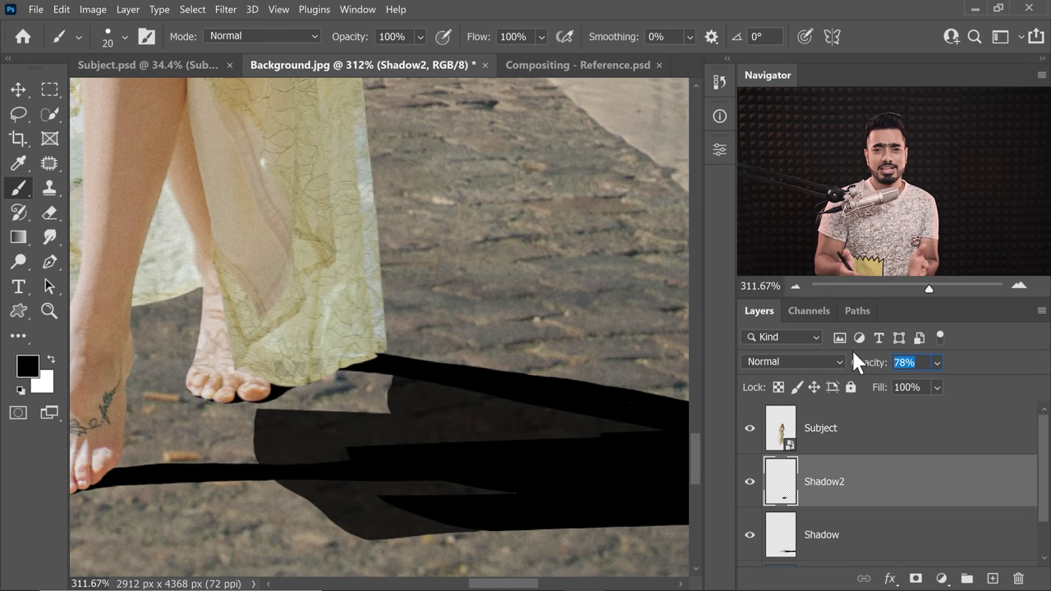
type("80")
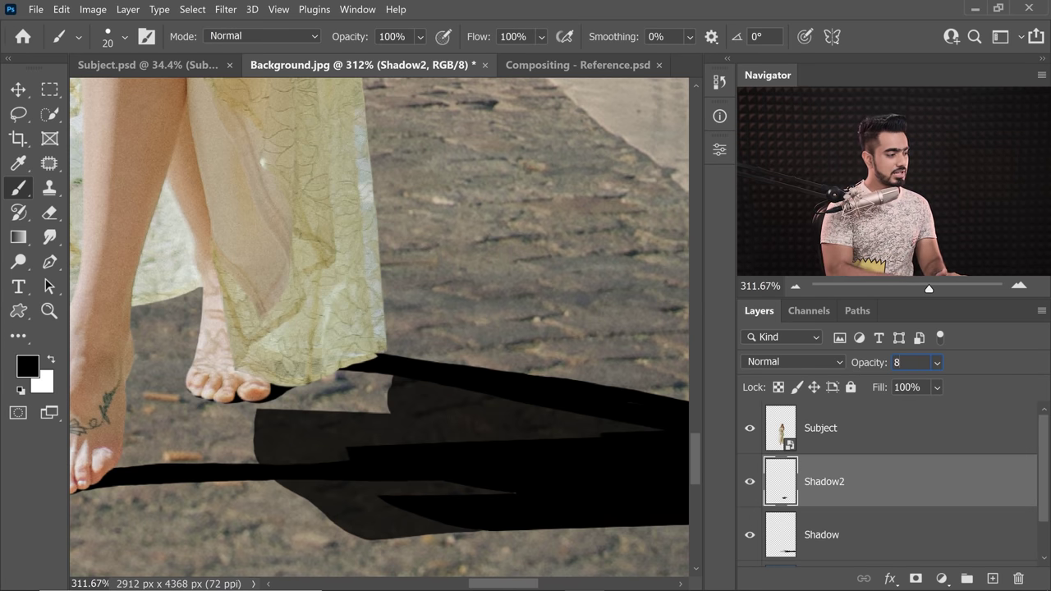
key("Return")
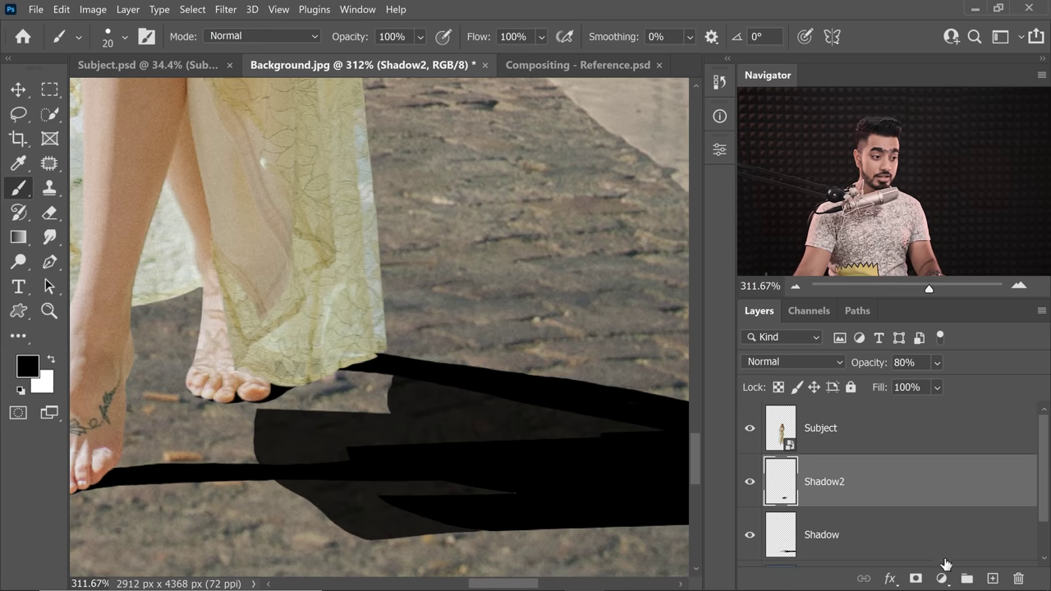
Step: Add a layer named Shadow3 above Shadow2 and paint the inner part of the dress shadow black with a 20 px brush
left_click(992, 578)
double_click(821, 483)
type("Sh")
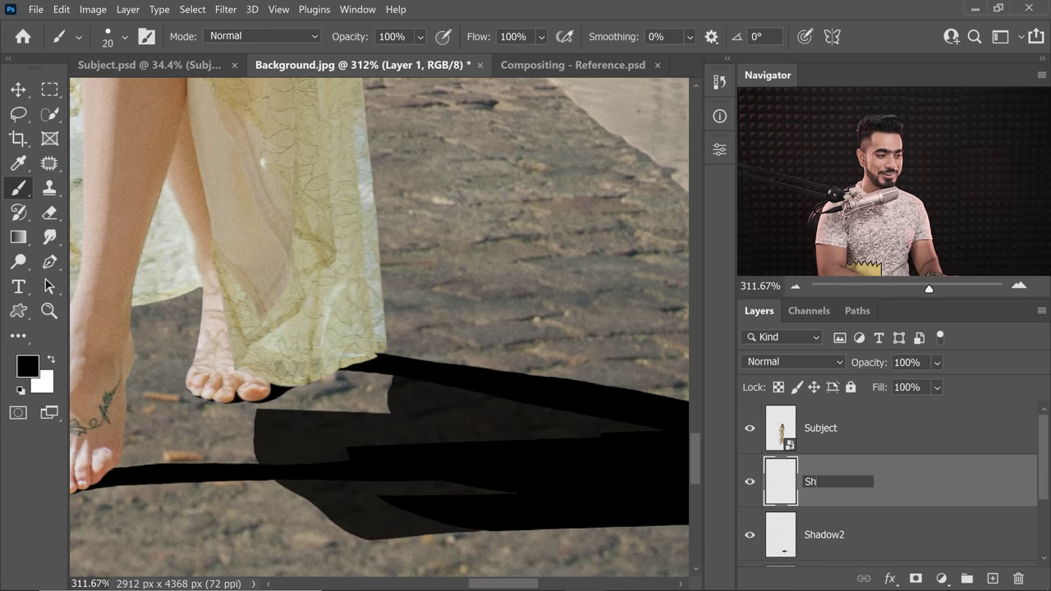
type("adow3")
key("Return")
scroll(369, 387, "down", 3)
left_click_drag(368, 379, 352, 422)
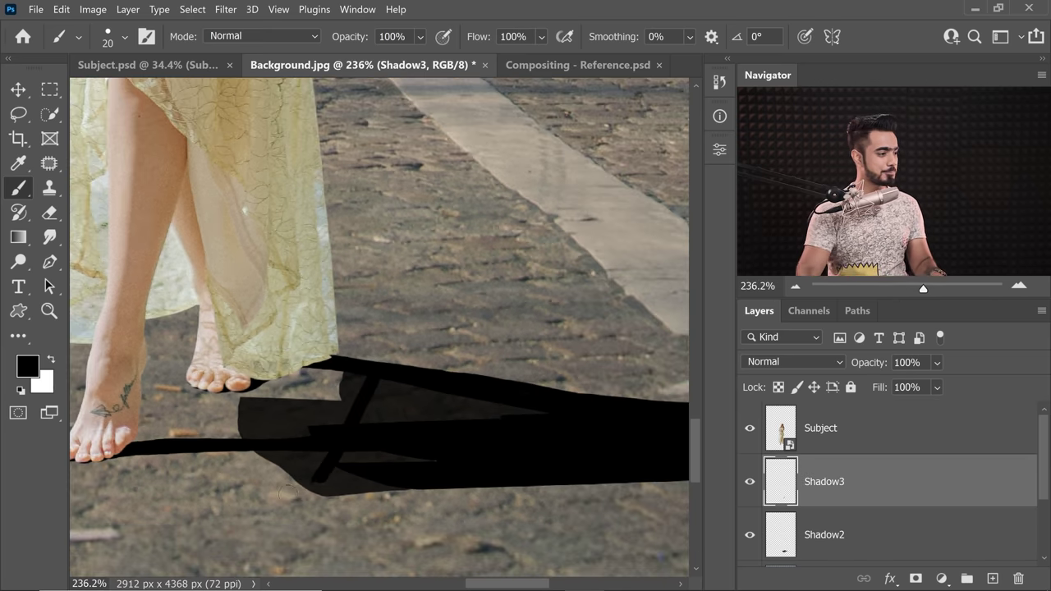
Step: Set the Shadow3 layer's opacity to 60%
left_click_drag(878, 362, 858, 369)
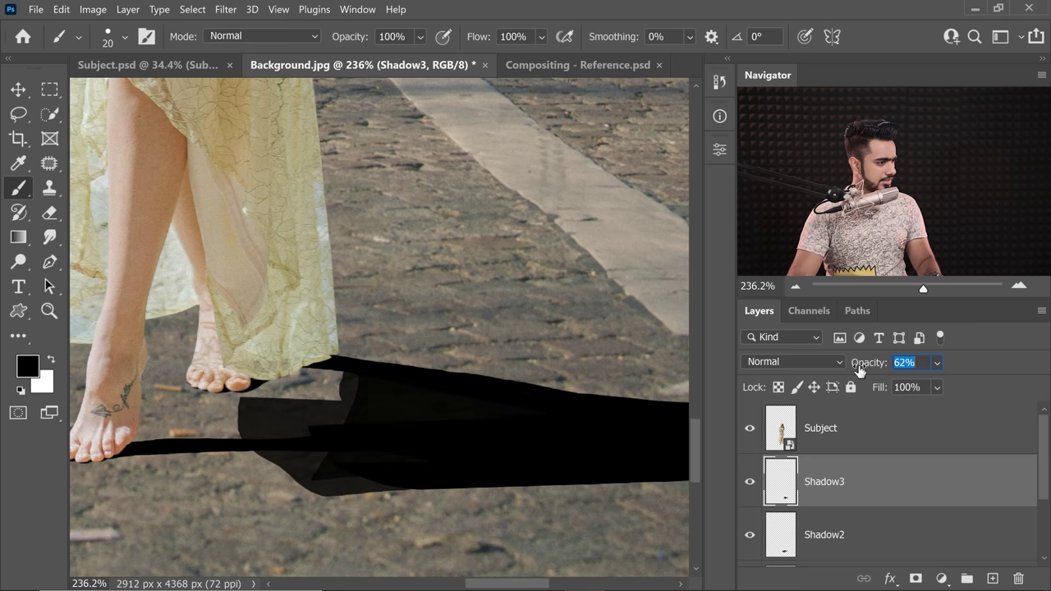
left_click_drag(876, 365, 876, 365)
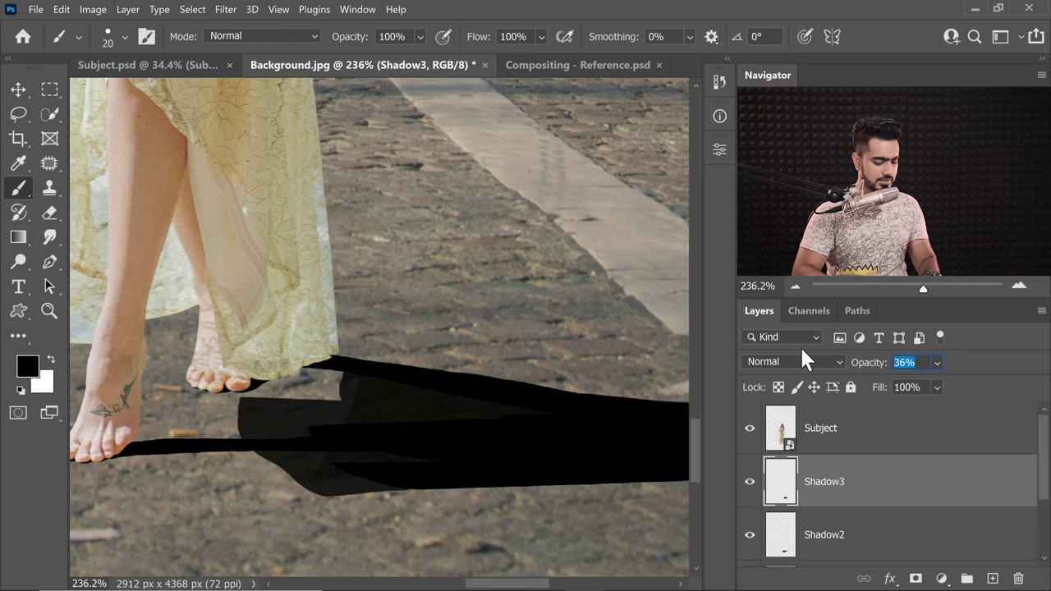
type("60")
key("Return")
left_click_drag(436, 339, 419, 349)
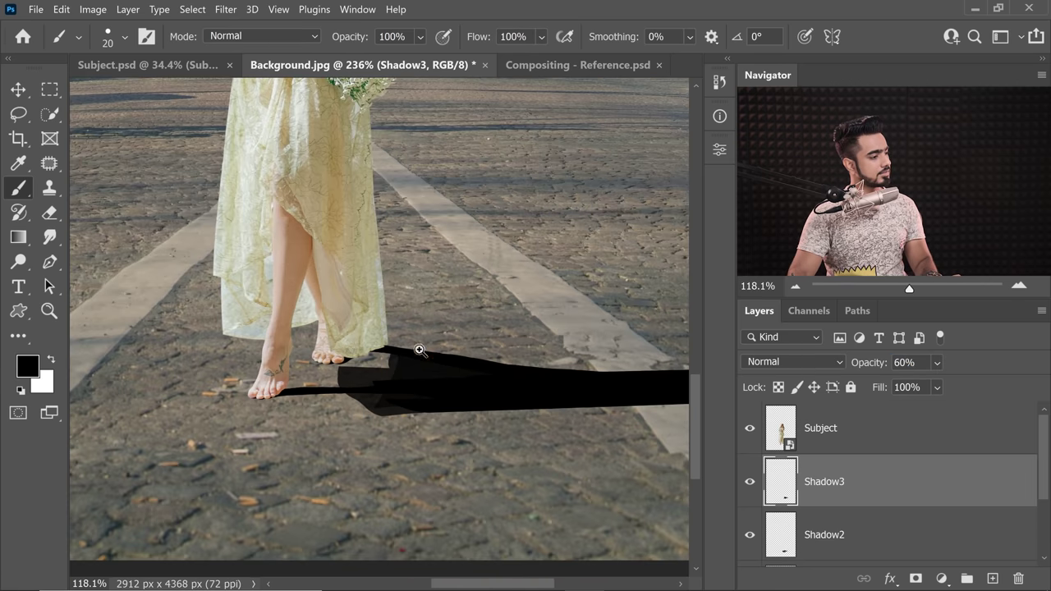
left_click_drag(442, 389, 455, 392)
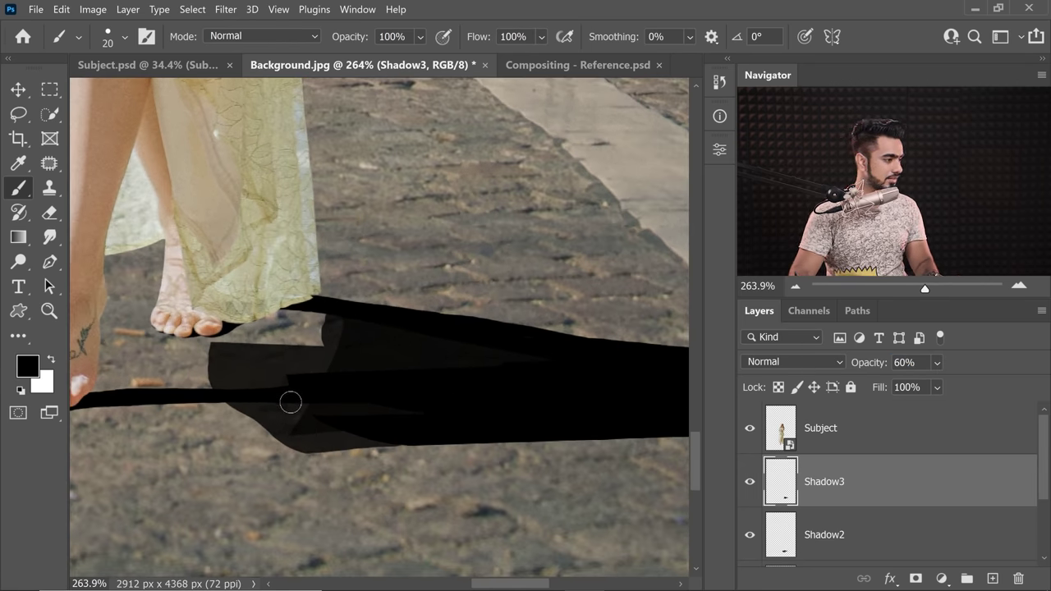
Step: Add a new layer above Shadow3 and name it Shadow4
left_click(992, 578)
double_click(820, 482)
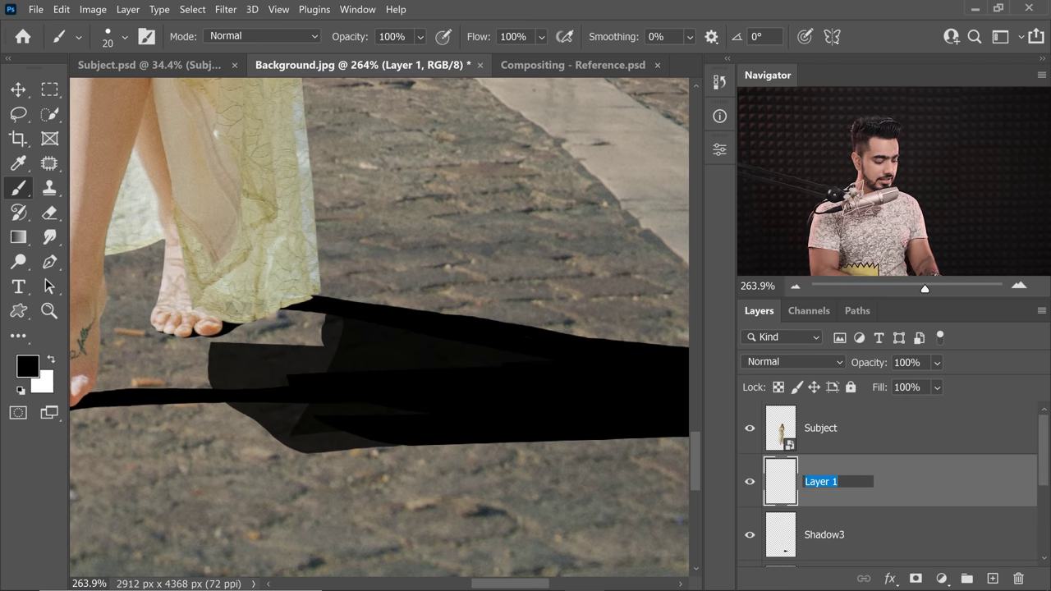
type("Shadow4")
key("Return")
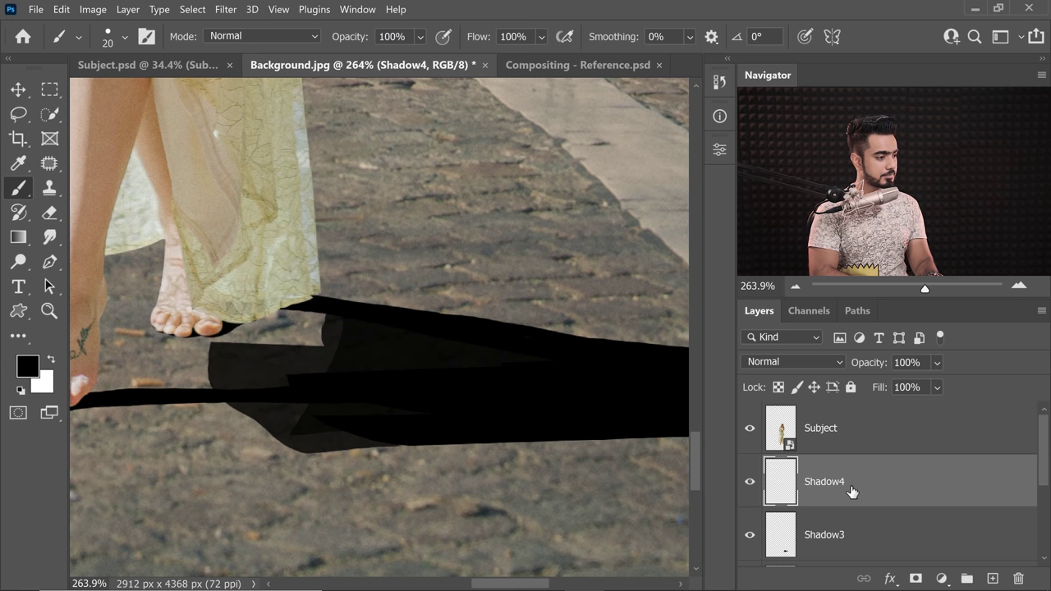
Step: Paint the inner dress shadow black on the Shadow4 layer with the 20 px brush and set the layer's opacity to 40%
left_click(305, 404)
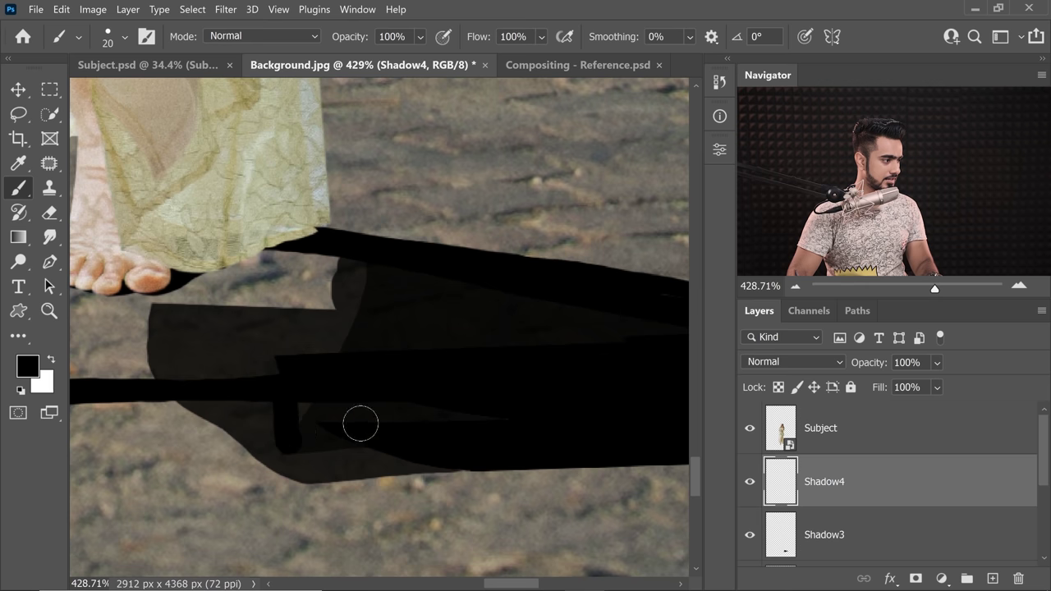
mouse_move(360, 424)
left_mouse_down()
mouse_move(290, 411)
mouse_move(371, 411)
mouse_move(288, 414)
mouse_move(349, 433)
mouse_move(297, 436)
mouse_move(395, 431)
mouse_move(316, 426)
mouse_move(439, 409)
mouse_move(547, 414)
mouse_move(531, 386)
mouse_move(477, 407)
left_mouse_up()
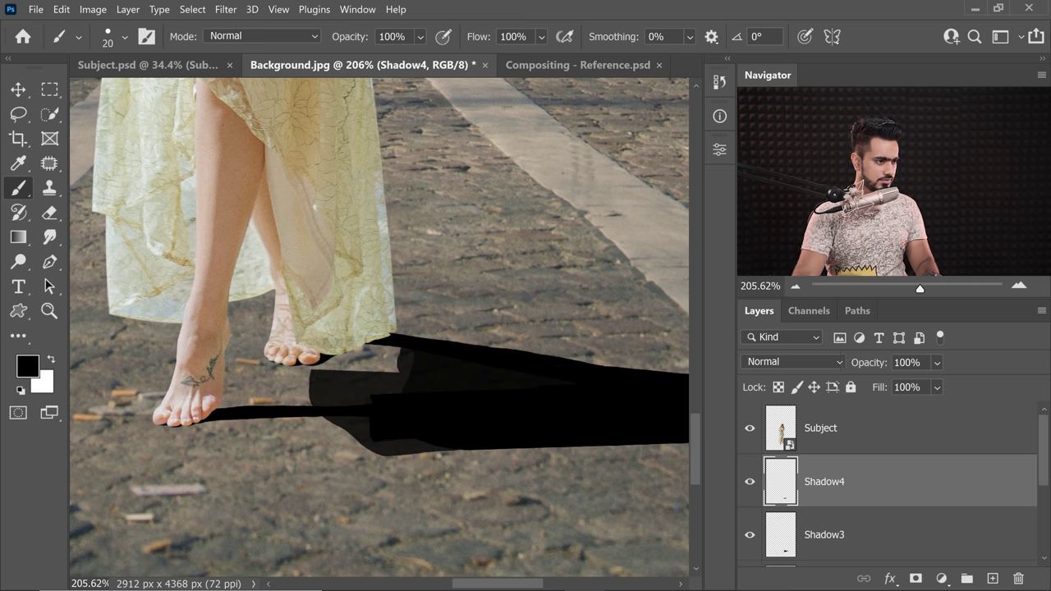
left_click(907, 362)
type("40")
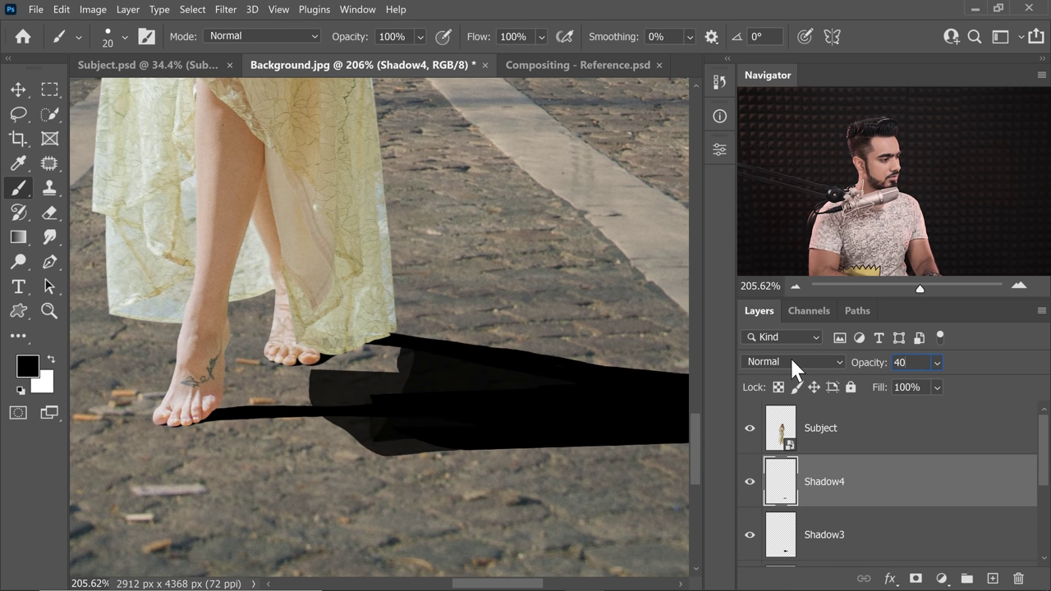
key("Return")
Step: Set the Shadow4 layer's opacity to 50%
left_click_drag(403, 403, 406, 425)
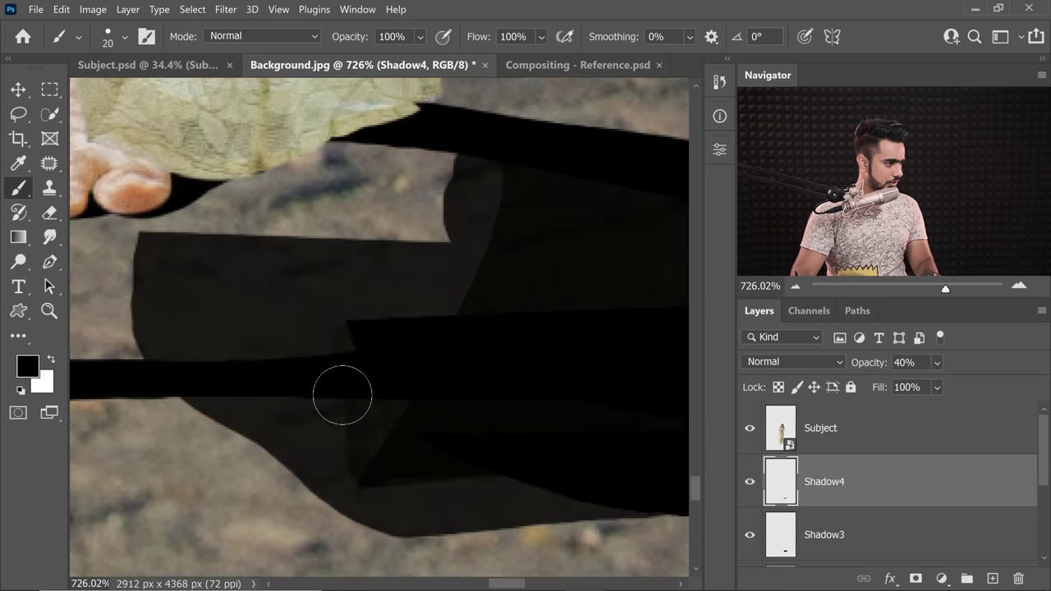
left_click(903, 362)
type("5")
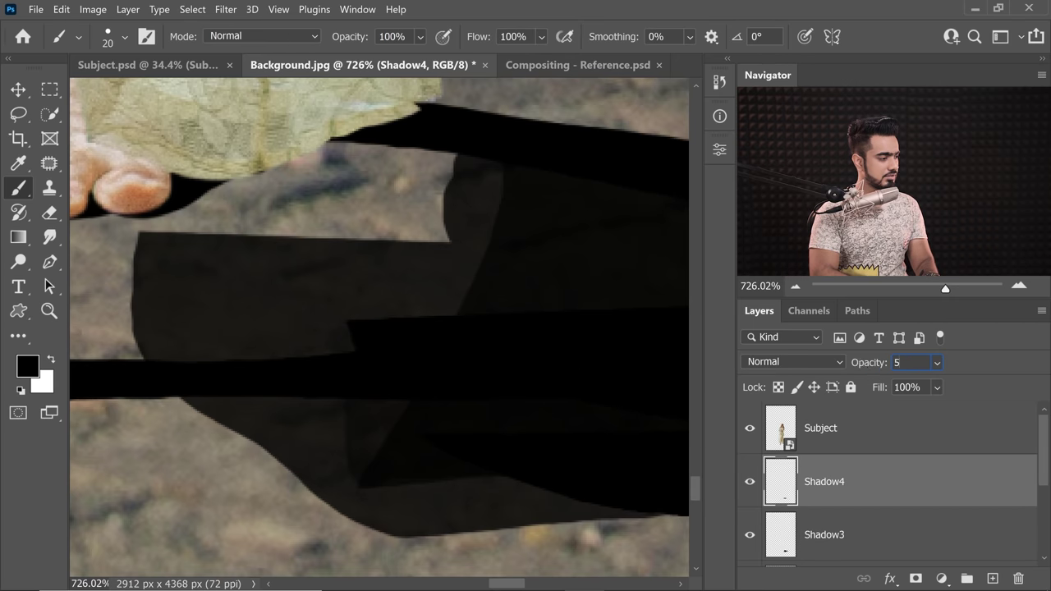
type("0")
key("Return")
Step: Group the Shadow4, Shadow3, Shadow2 and Shadow layers together
scroll(365, 434, "down", 1)
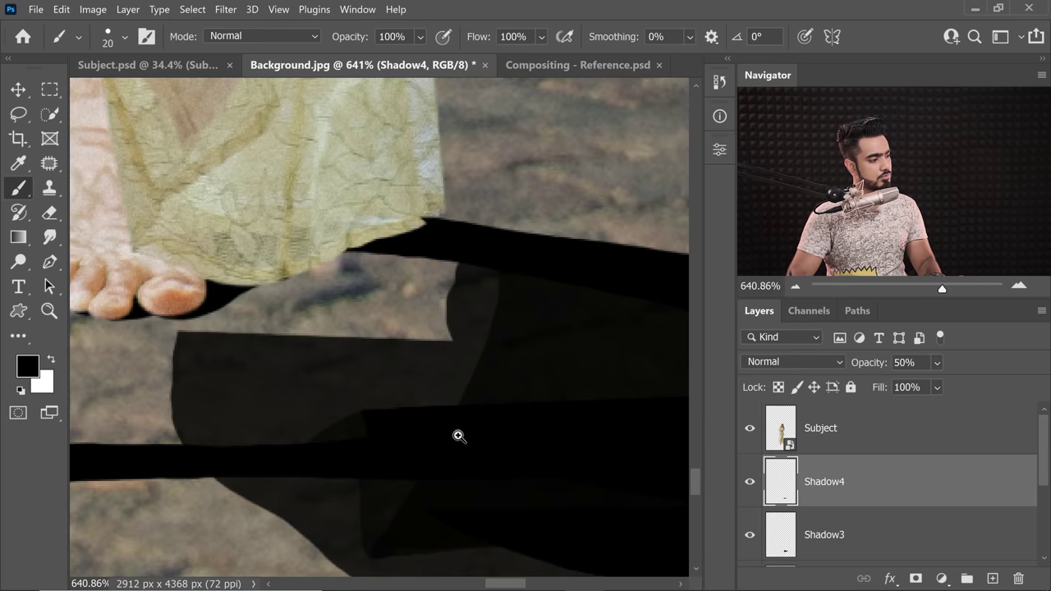
scroll(459, 436, "down", 10)
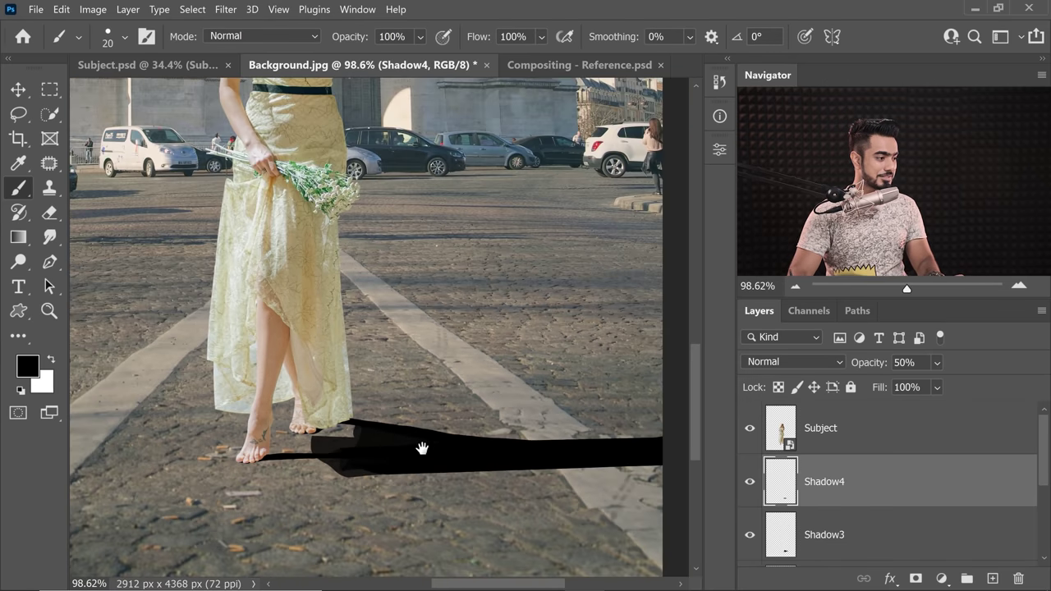
left_click_drag(421, 447, 455, 444)
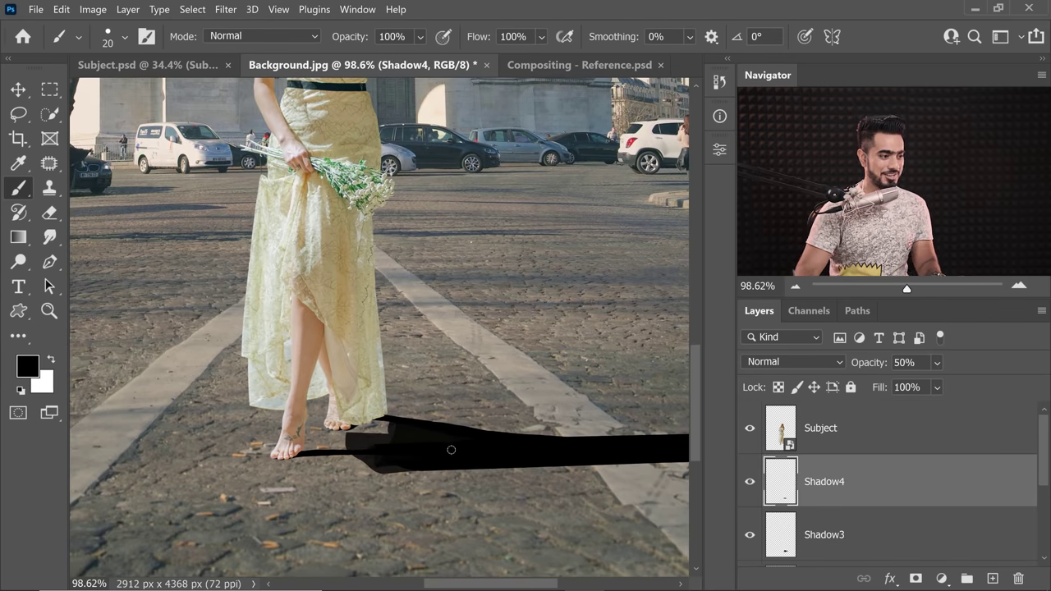
scroll(1036, 532, "down", 3)
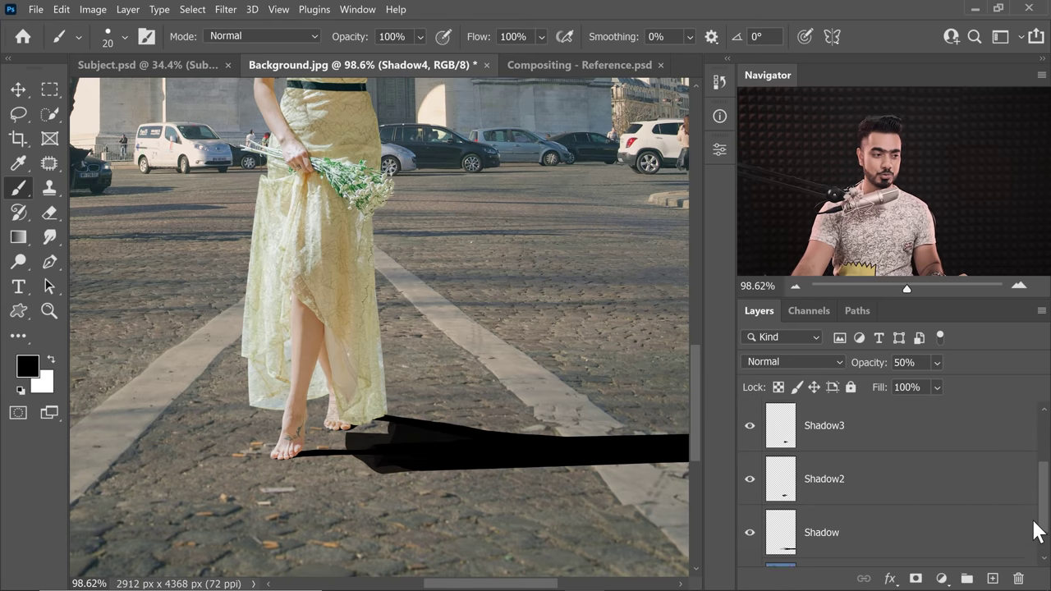
scroll(1034, 517, "up", 2)
scroll(1035, 509, "down", 2)
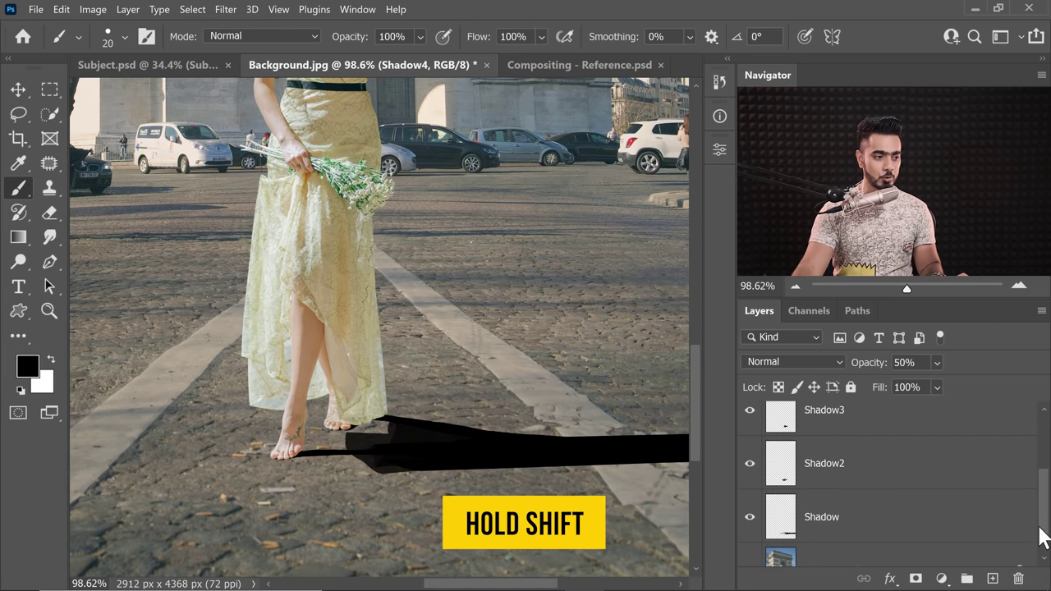
left_click(946, 518, "shift")
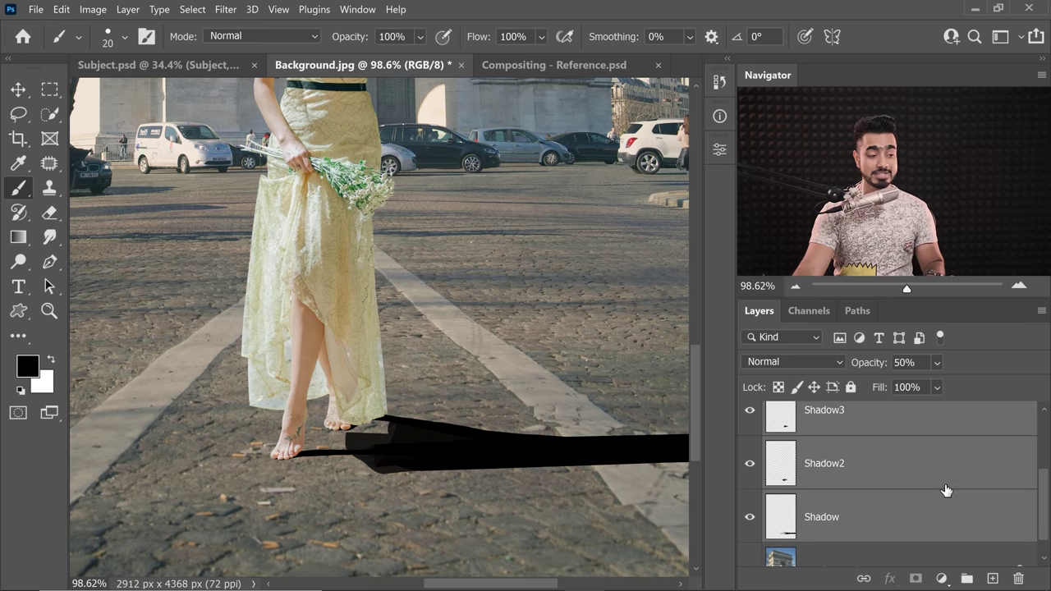
key("ctrl+g")
Step: Name the new layer group Shadow and set its blend mode to Multiply
double_click(815, 468)
type("S")
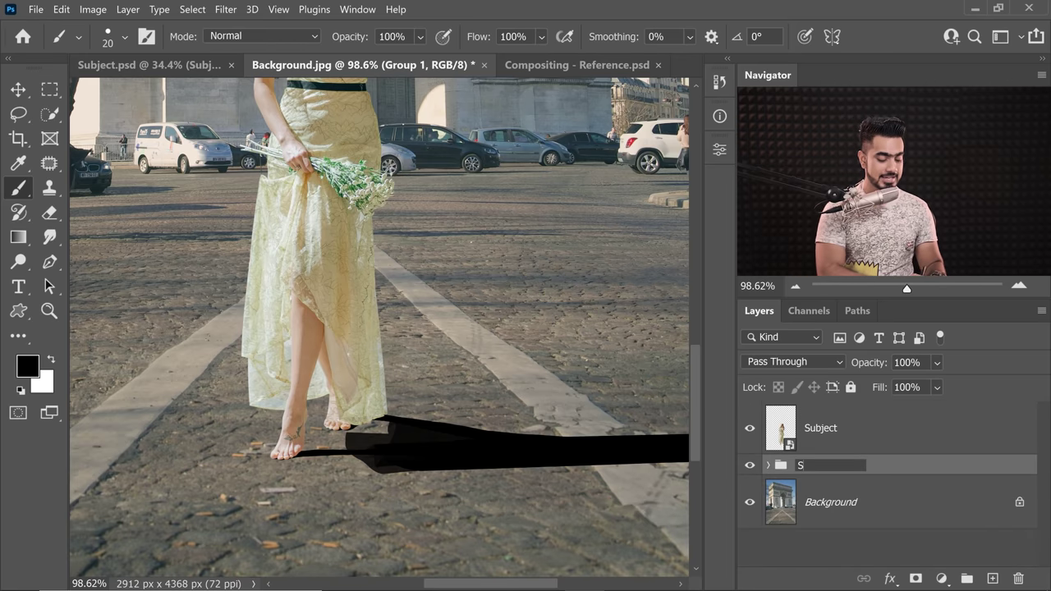
type("hadow")
key("Return")
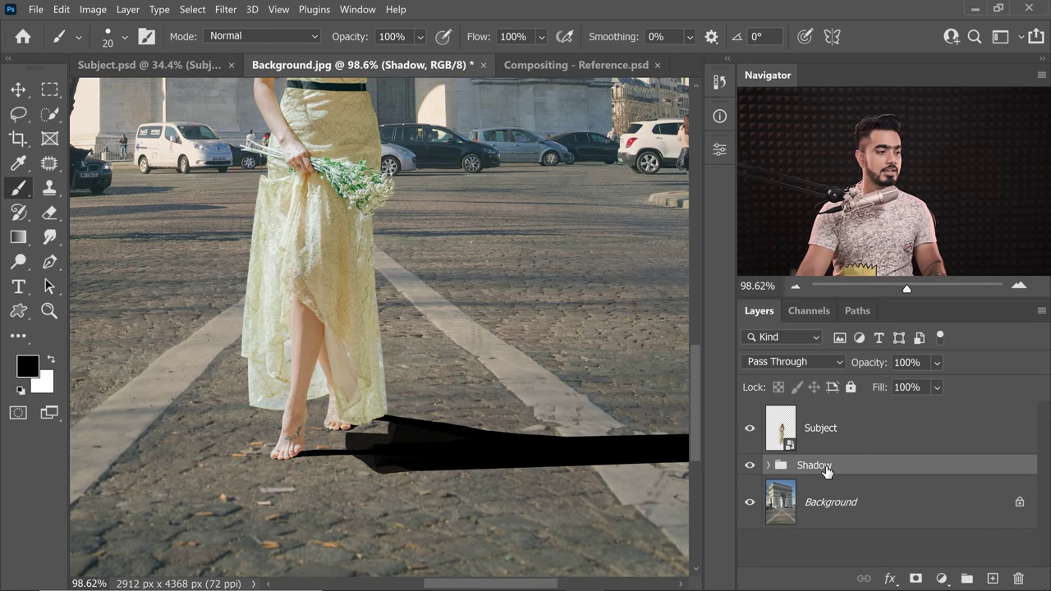
left_click(787, 359)
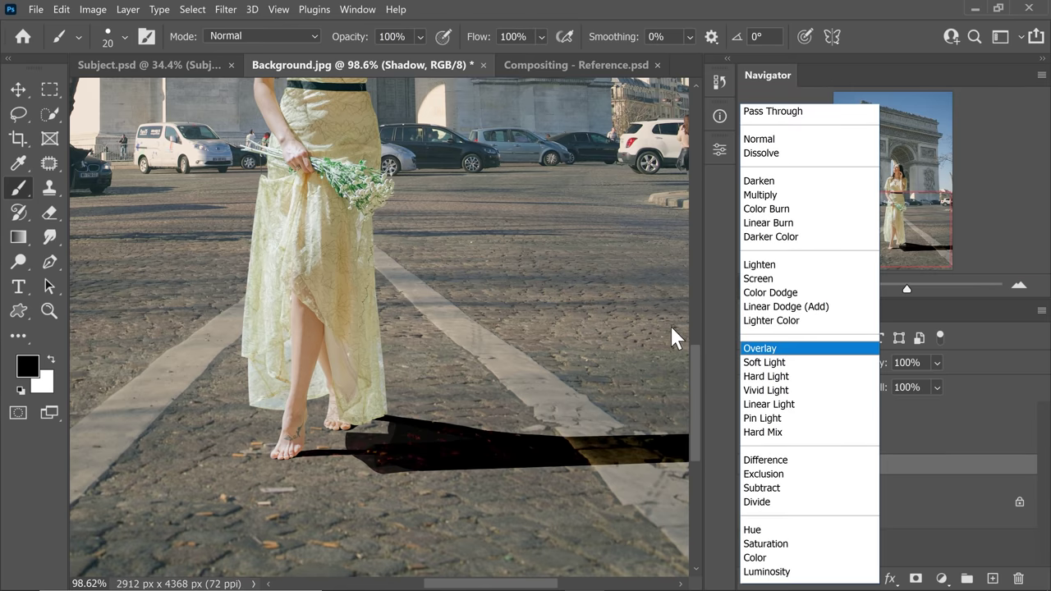
left_click(751, 195)
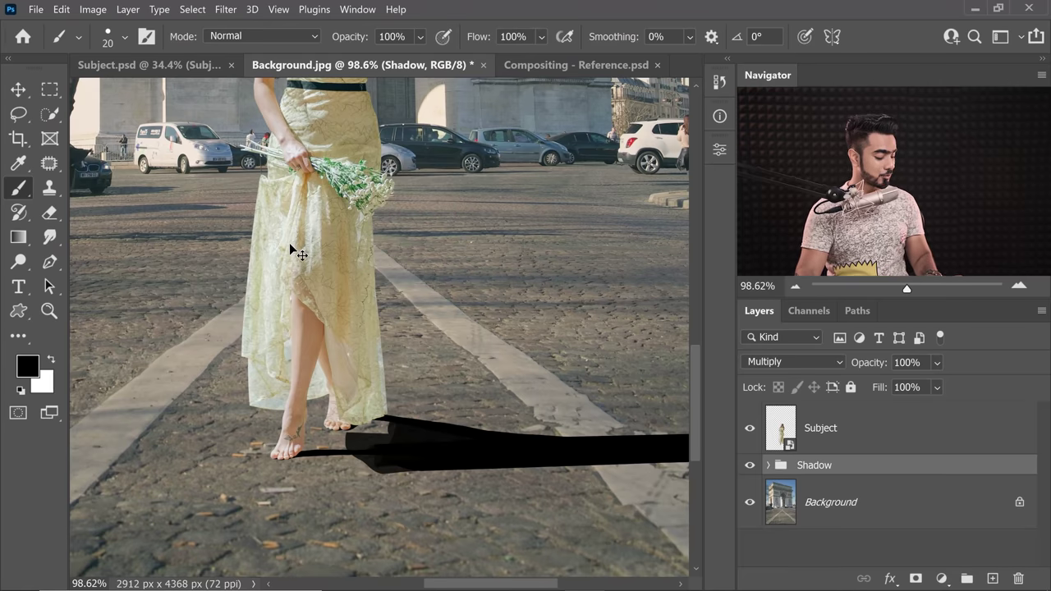
Step: Save the document in Photoshop format as PiXimperfect Composite.psd in the Samples folder
key("ctrl+s")
type("PiXimperfe")
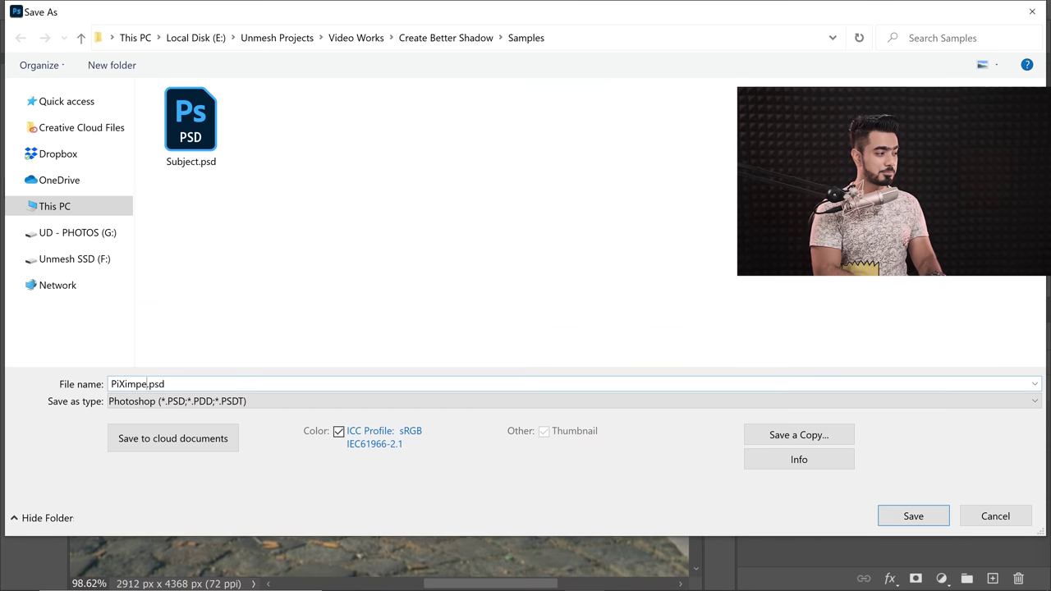
type("ct Composite")
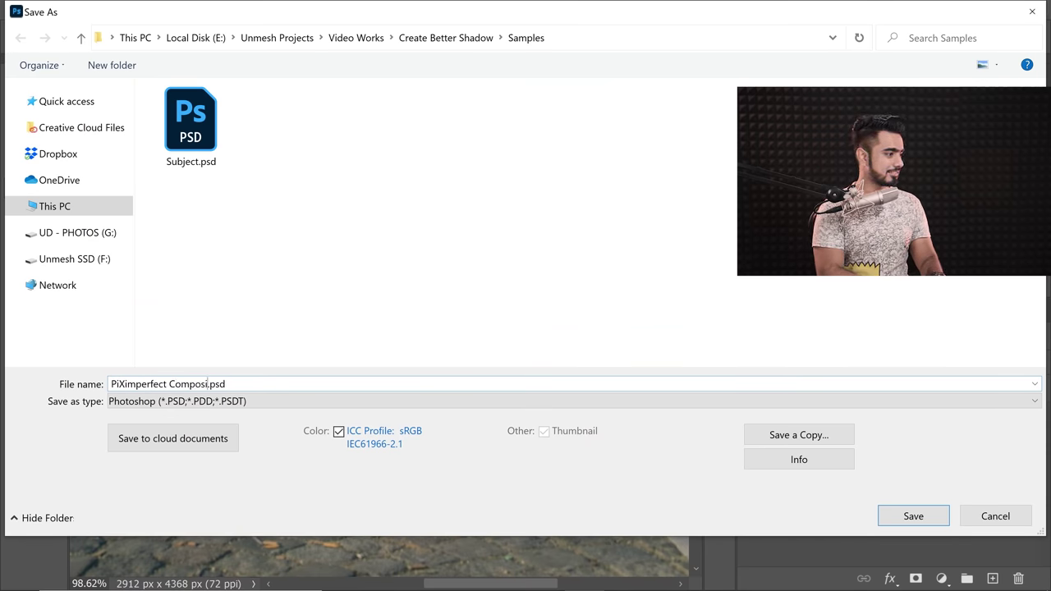
key("Return")
key("Return")
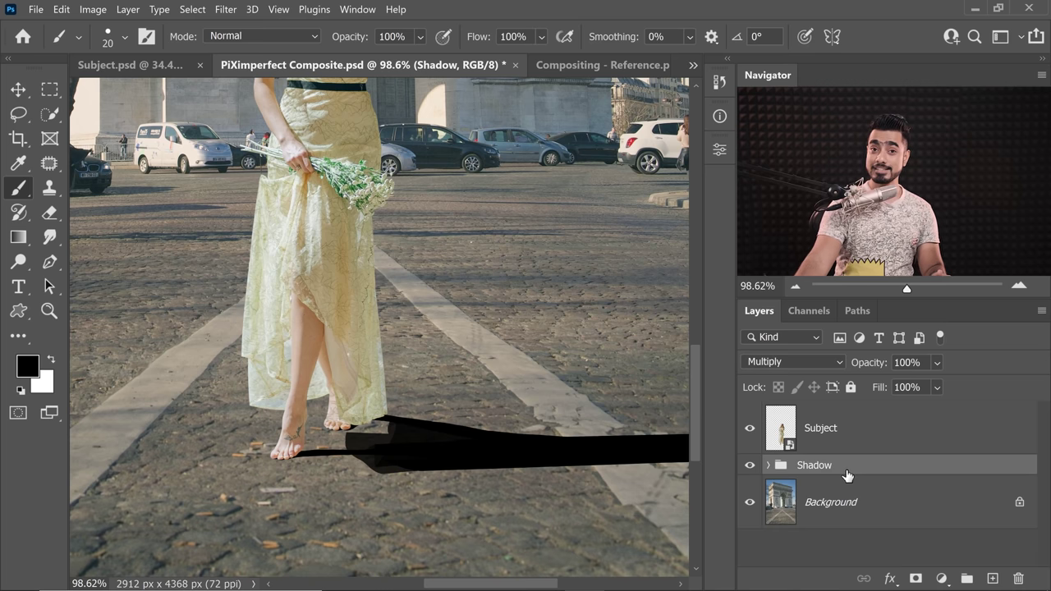
Step: Convert the Shadow group to a smart object
right_click(859, 466)
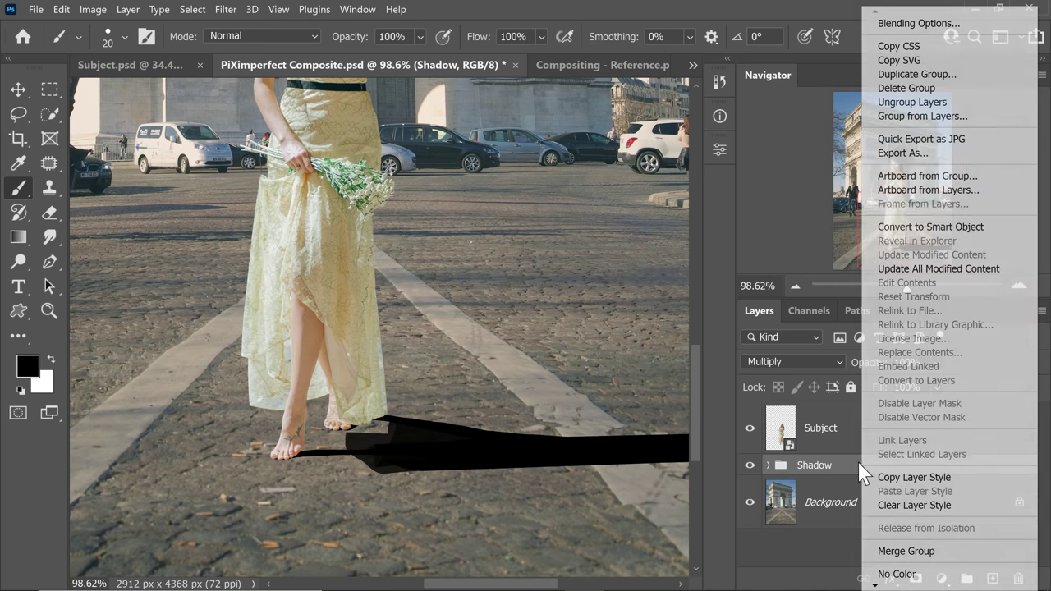
left_click(911, 227)
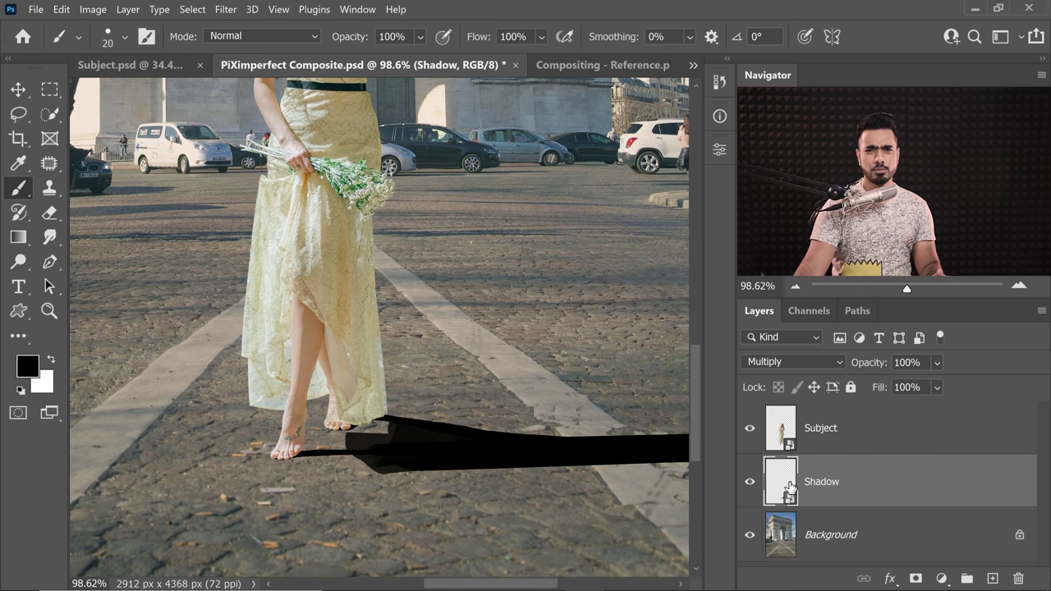
Step: Convert the Shadow smart object back to layers, expand the group, and turn it into a smart object again
right_click(899, 500)
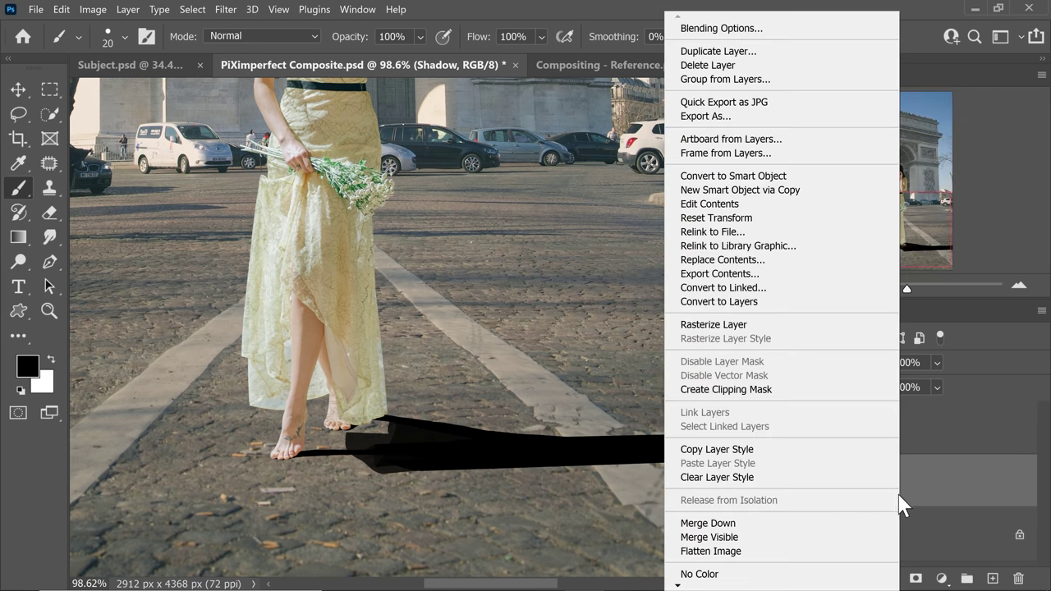
left_click(738, 302)
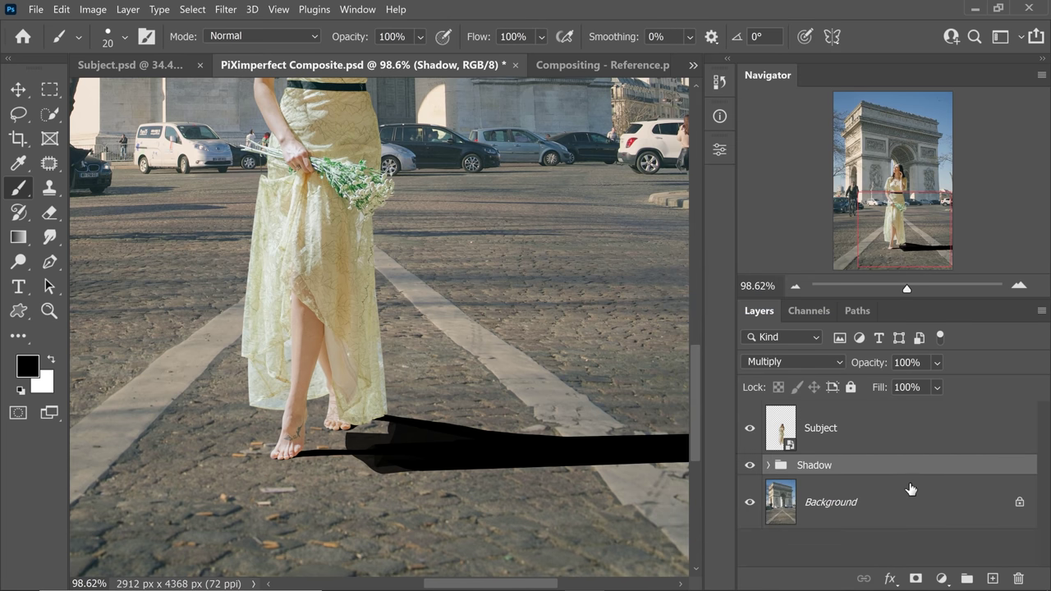
left_click(769, 466)
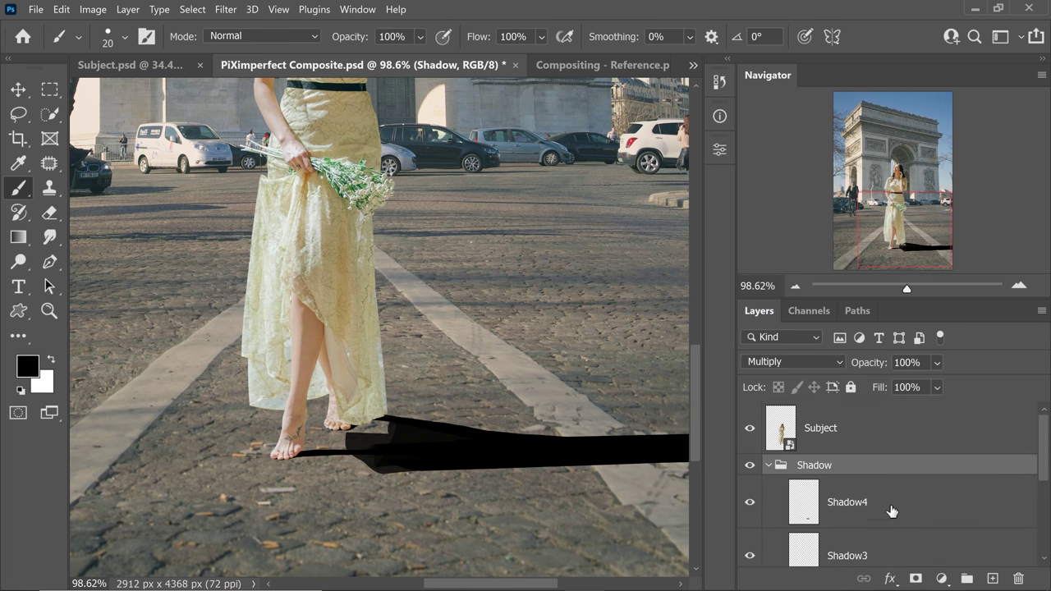
right_click(946, 473)
left_click(854, 228)
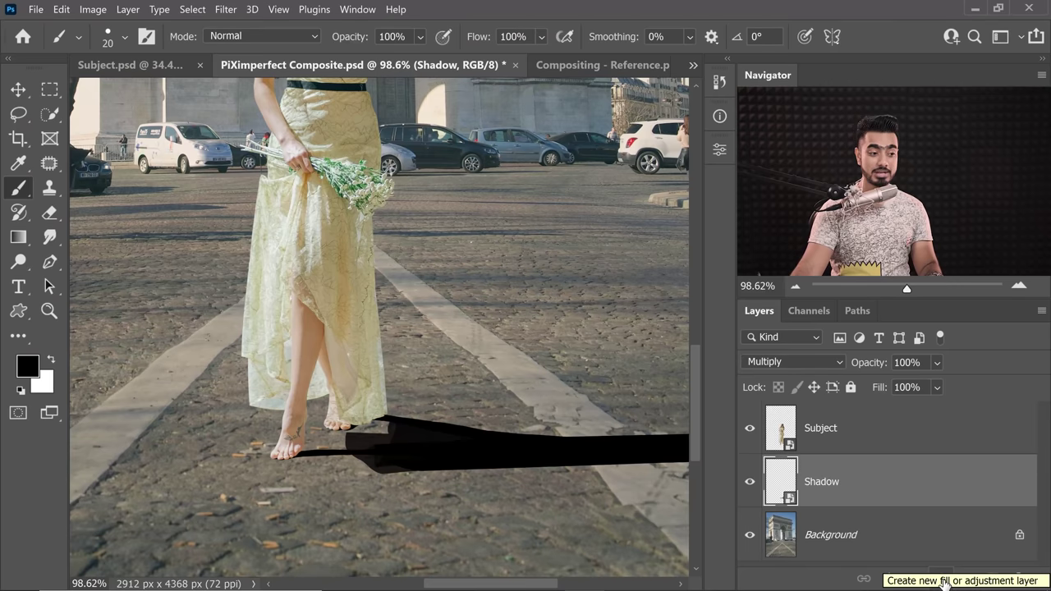
Step: Add a Solid Color fill layer in dark red 5d2b2b above Shadow and clip it to the Shadow smart object
left_click(942, 580)
left_click(940, 295)
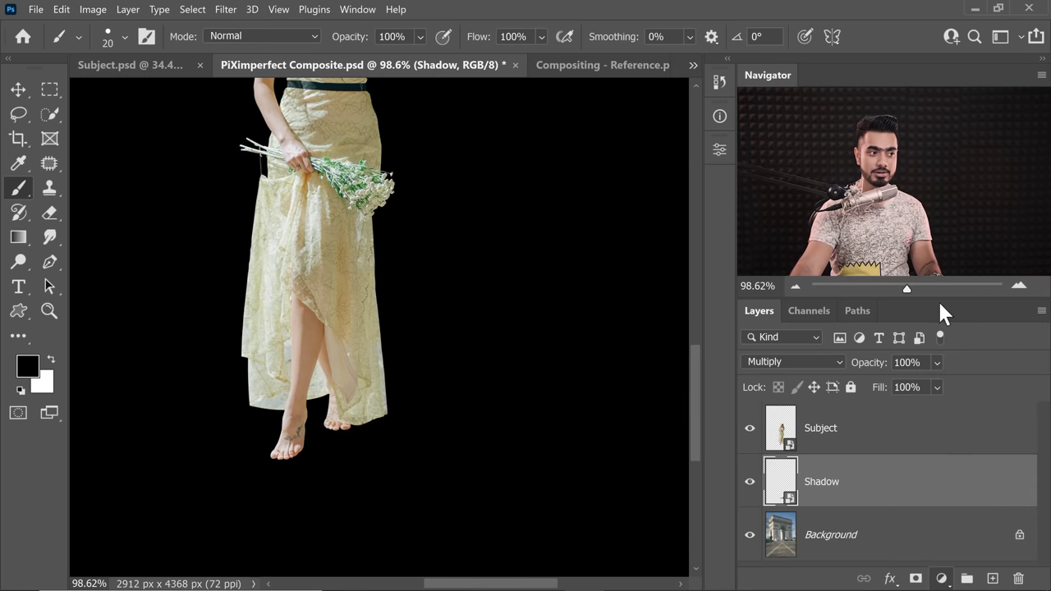
left_click_drag(715, 362, 724, 393)
left_click(955, 255)
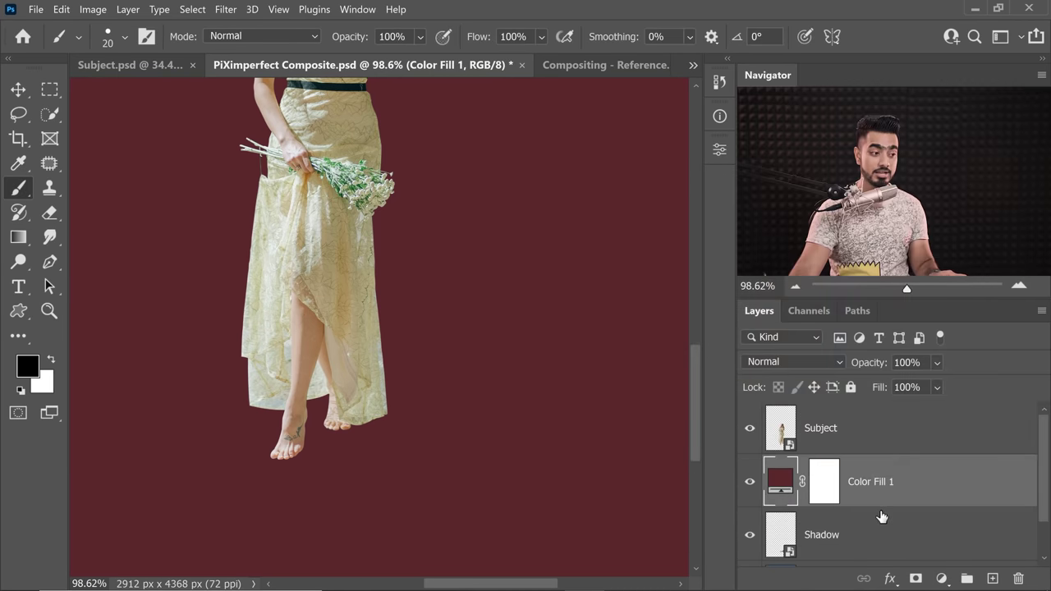
left_click_drag(909, 502, 909, 505)
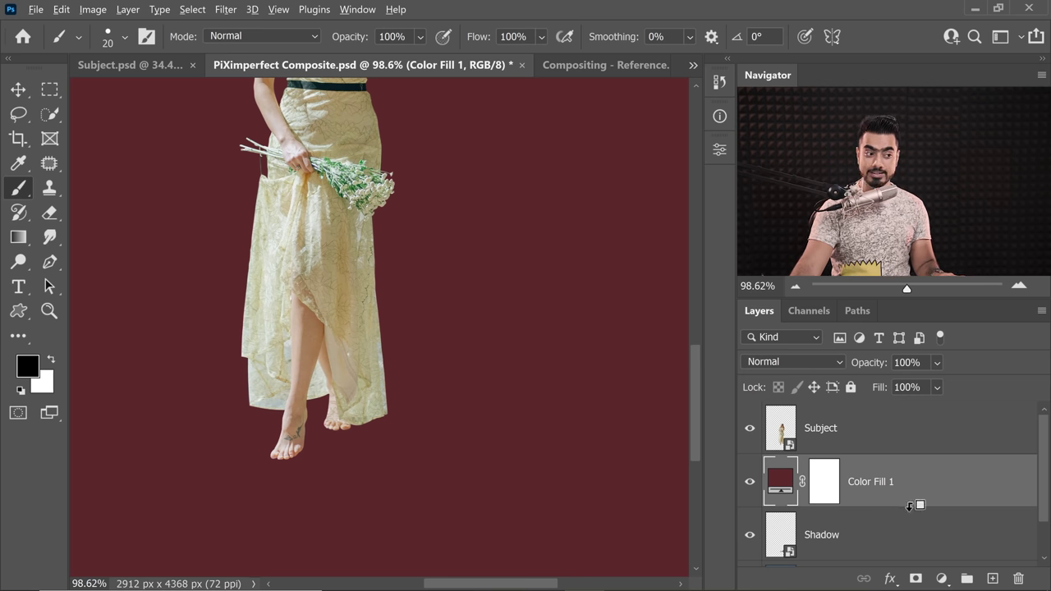
left_click(902, 514, "alt")
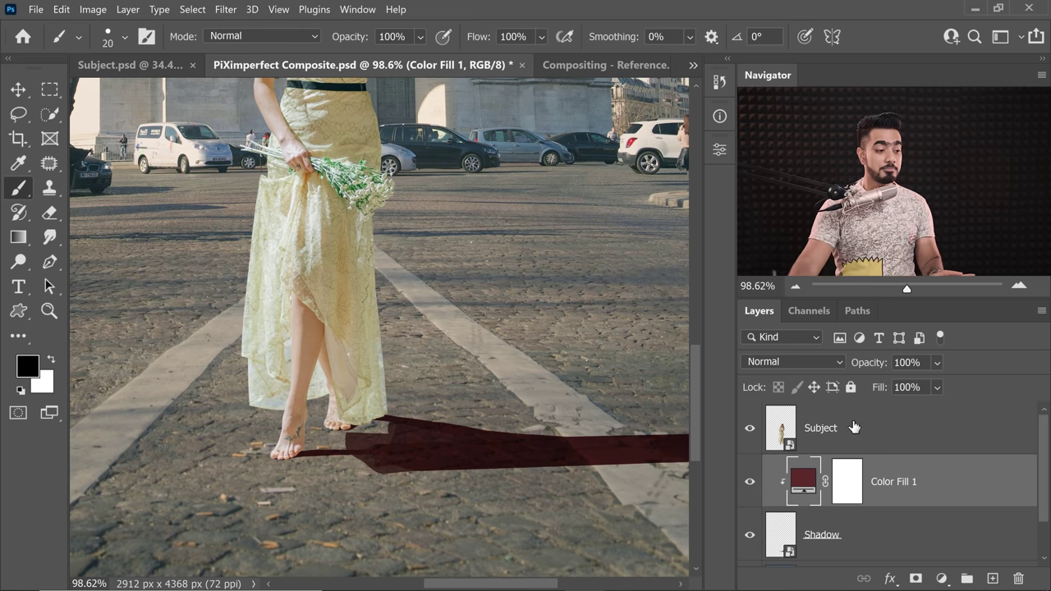
Step: Sample the colour of an existing shadow on the street, 454f57, for the Color Fill 1 layer clipped to Shadow
left_click(875, 545)
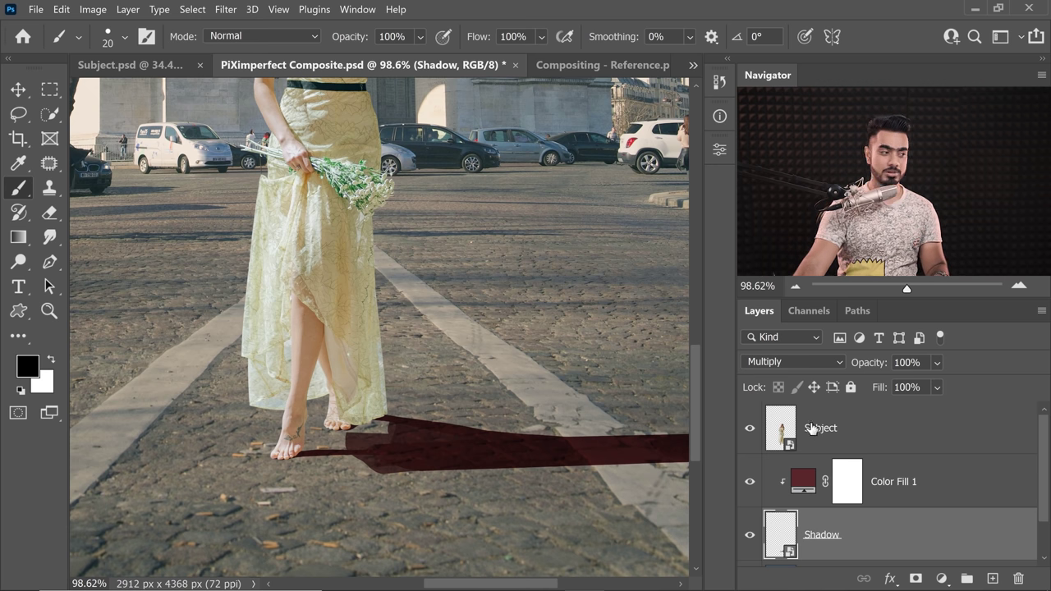
scroll(461, 434, "left", 1)
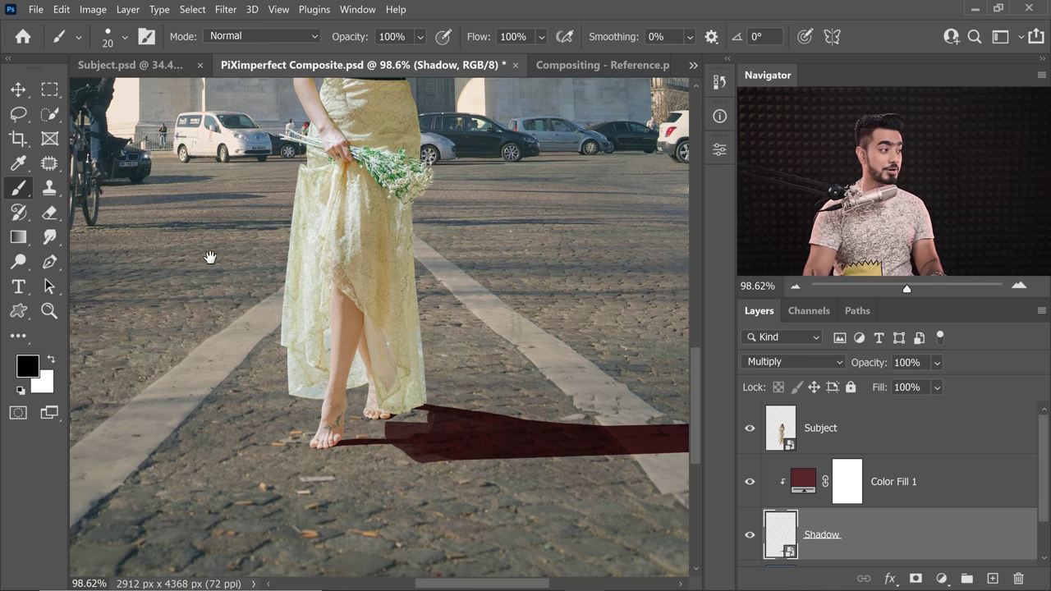
left_click_drag(210, 258, 314, 328)
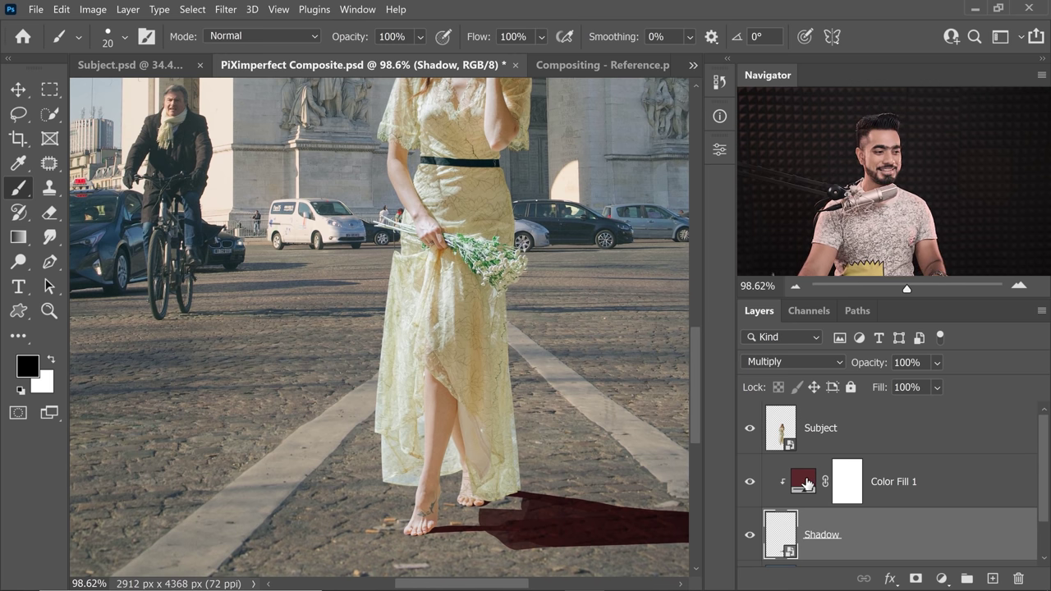
double_click(804, 482)
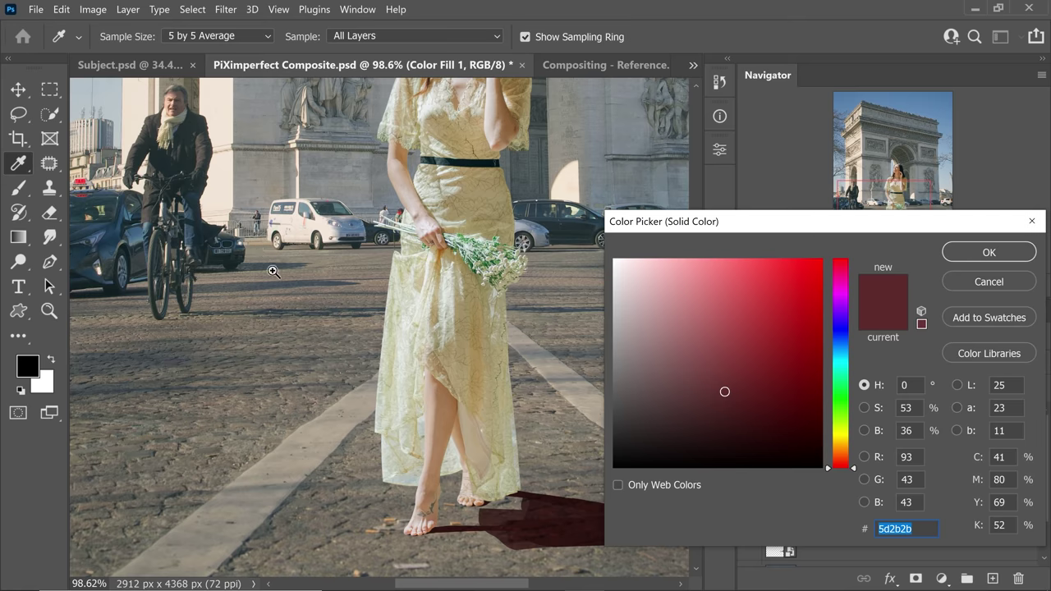
left_click_drag(273, 271, 298, 295)
left_click(303, 316)
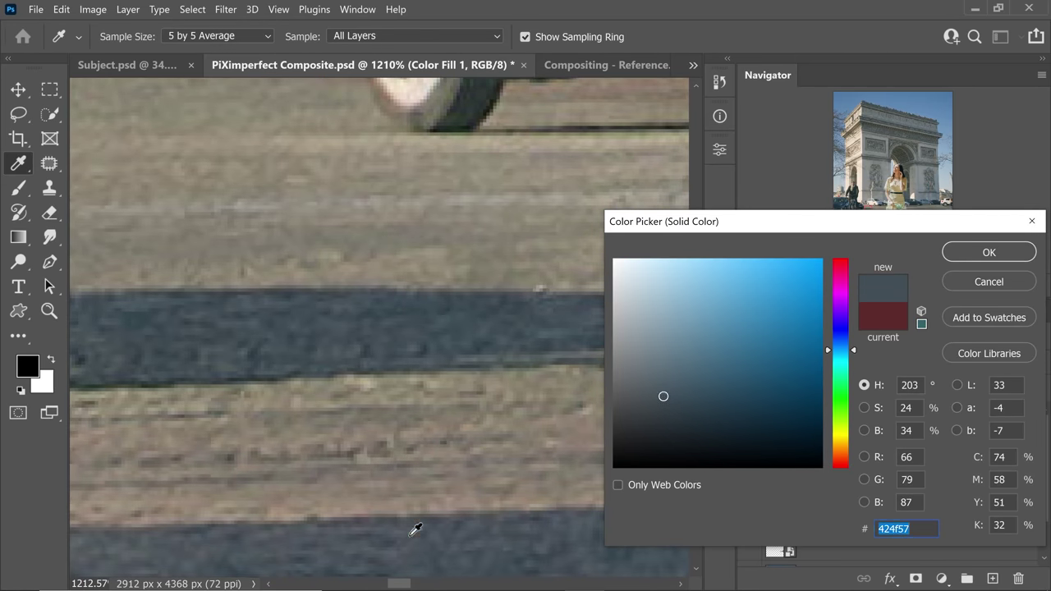
left_click_drag(415, 530, 336, 351)
left_click(373, 355)
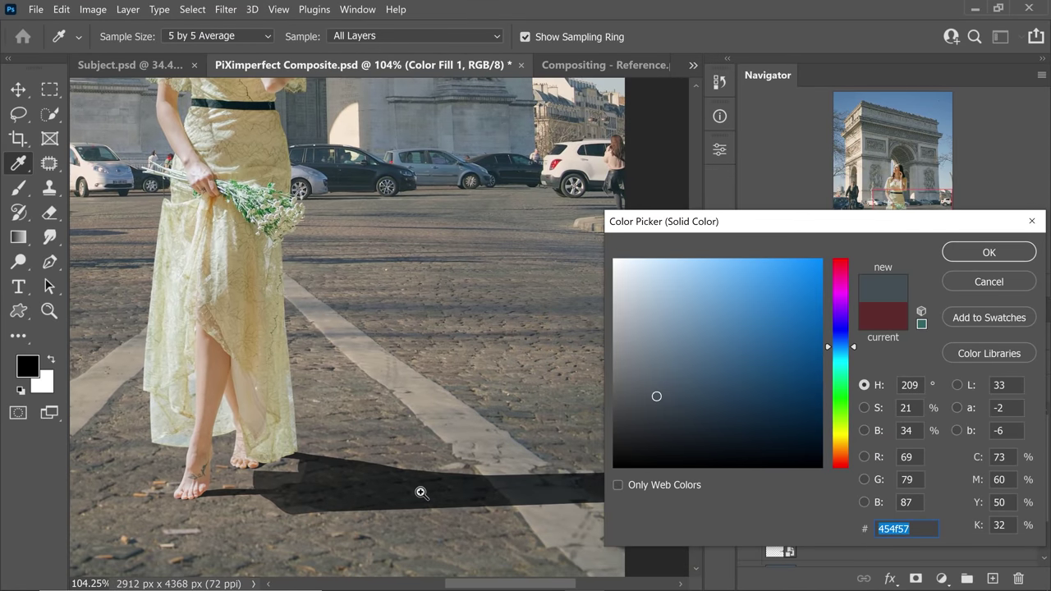
Step: Make the sampled fill colour a more saturated blue, 234564, and apply it to Color Fill 1
left_click_drag(421, 493, 408, 490)
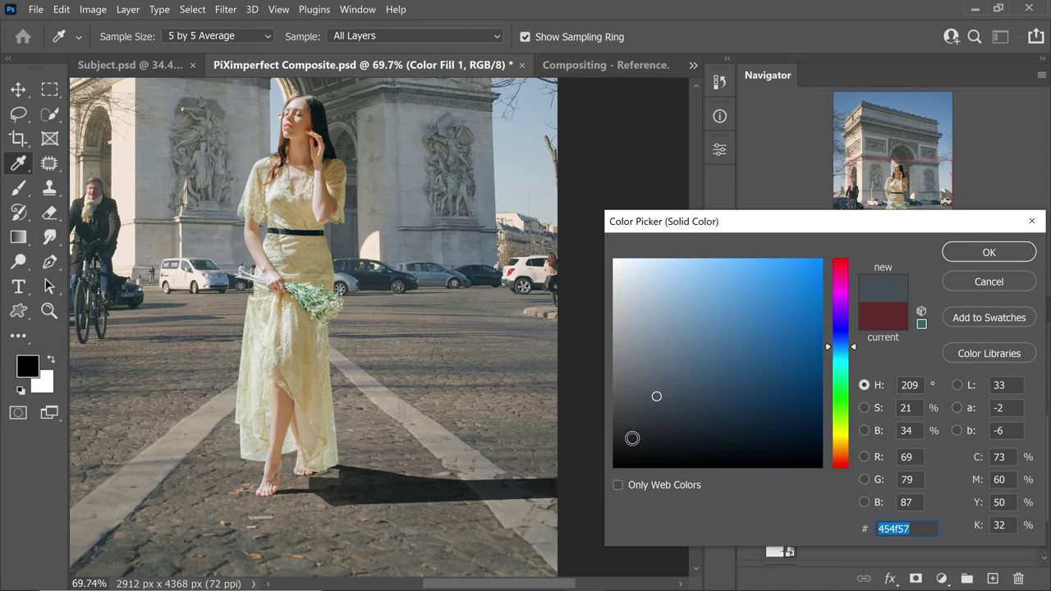
mouse_move(697, 394)
left_mouse_down()
mouse_move(725, 386)
mouse_move(713, 366)
mouse_move(722, 364)
mouse_move(749, 386)
left_mouse_up()
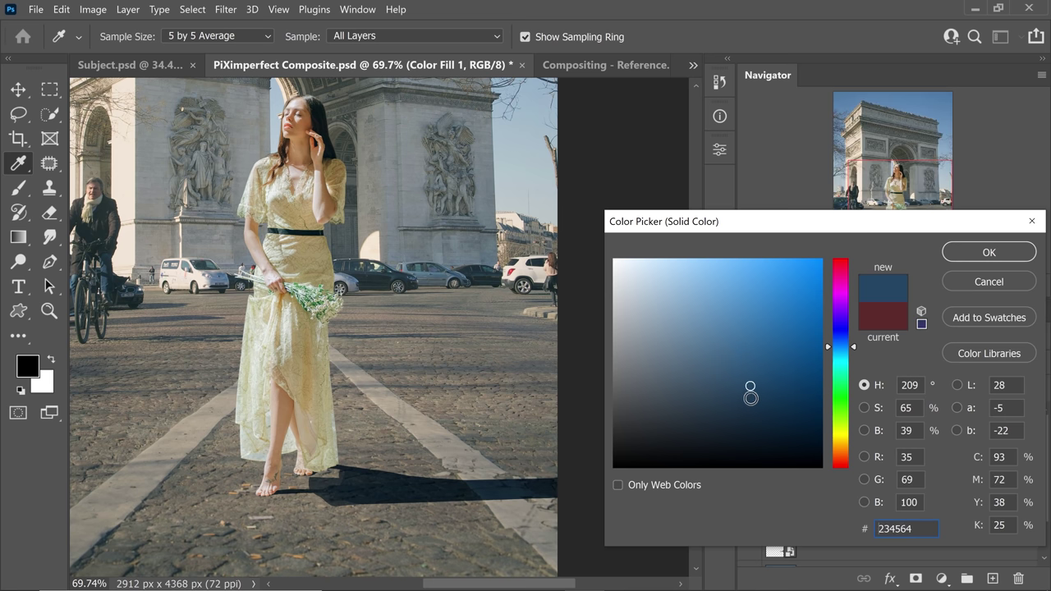
left_click(966, 254)
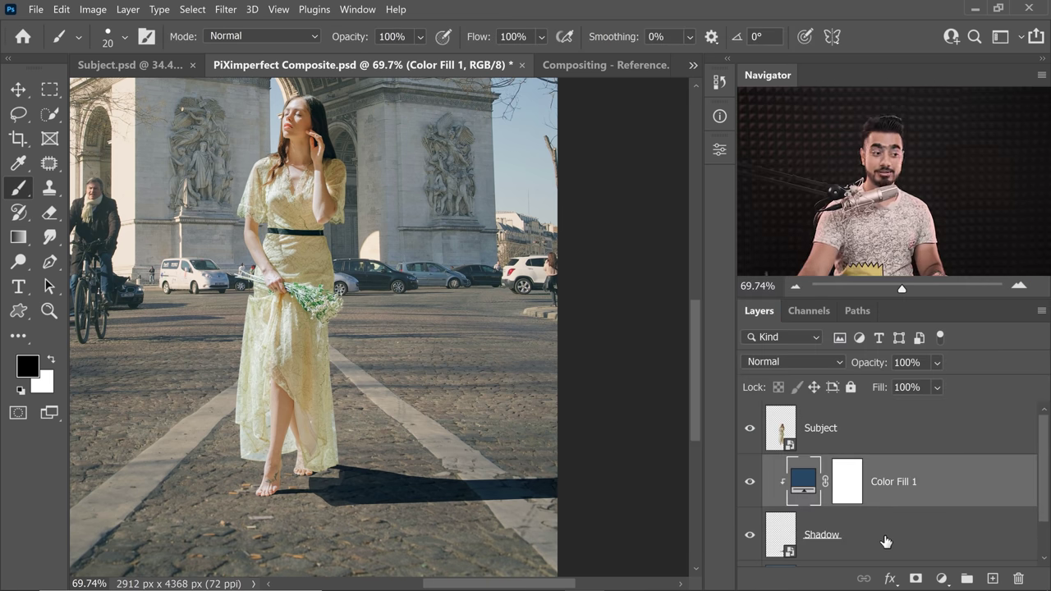
Step: Lower the Shadow smart object's opacity to 50%
left_click(887, 540)
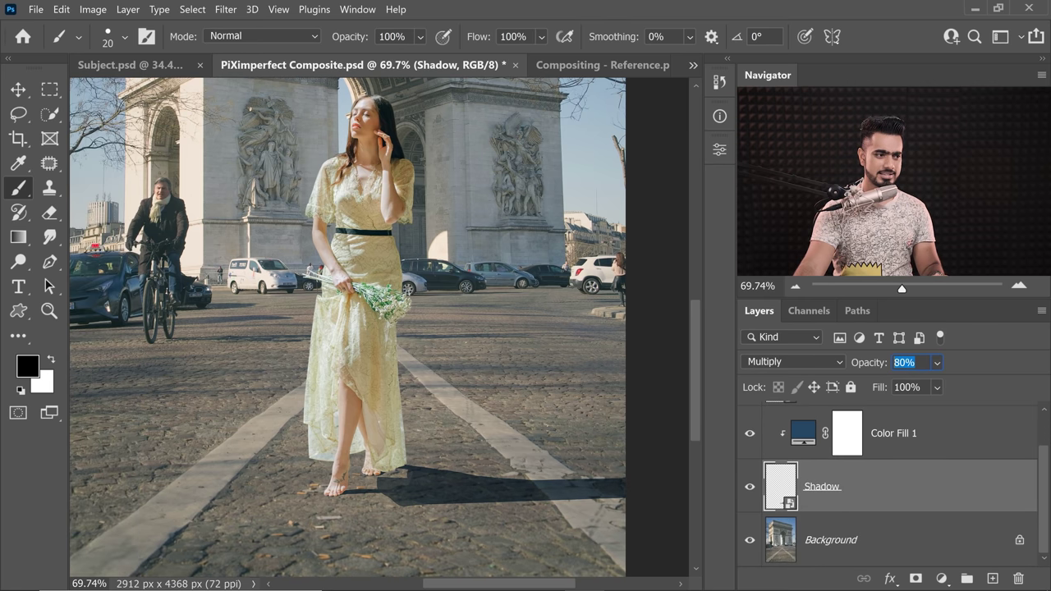
type("50")
key("Return")
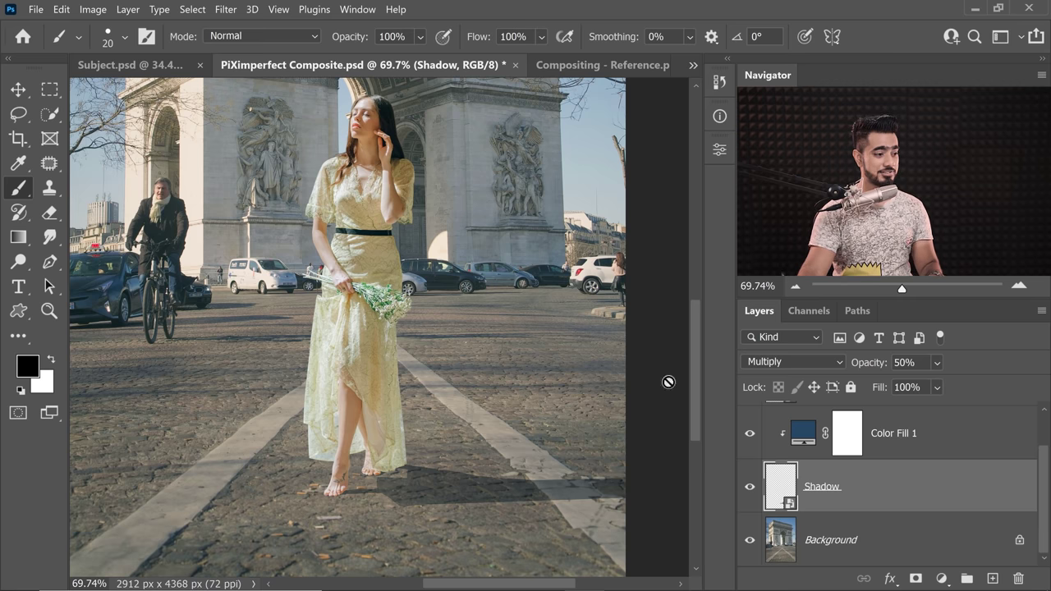
Step: Open the contents of the Shadow smart object and set the Shadow2 layer's opacity to 70%
left_click_drag(460, 441, 419, 367)
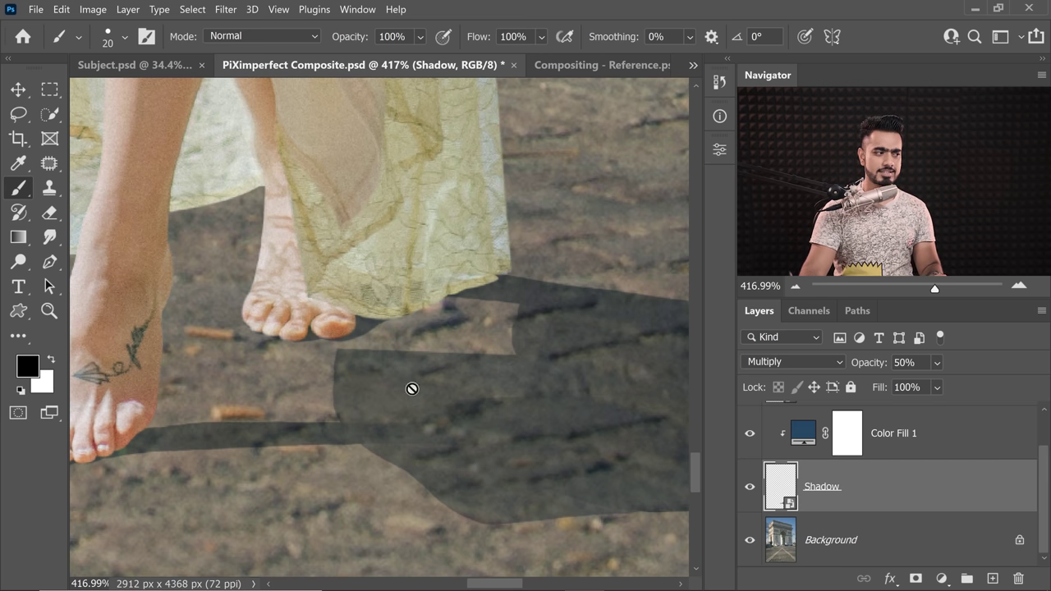
double_click(784, 491)
left_click_drag(134, 318, 386, 354)
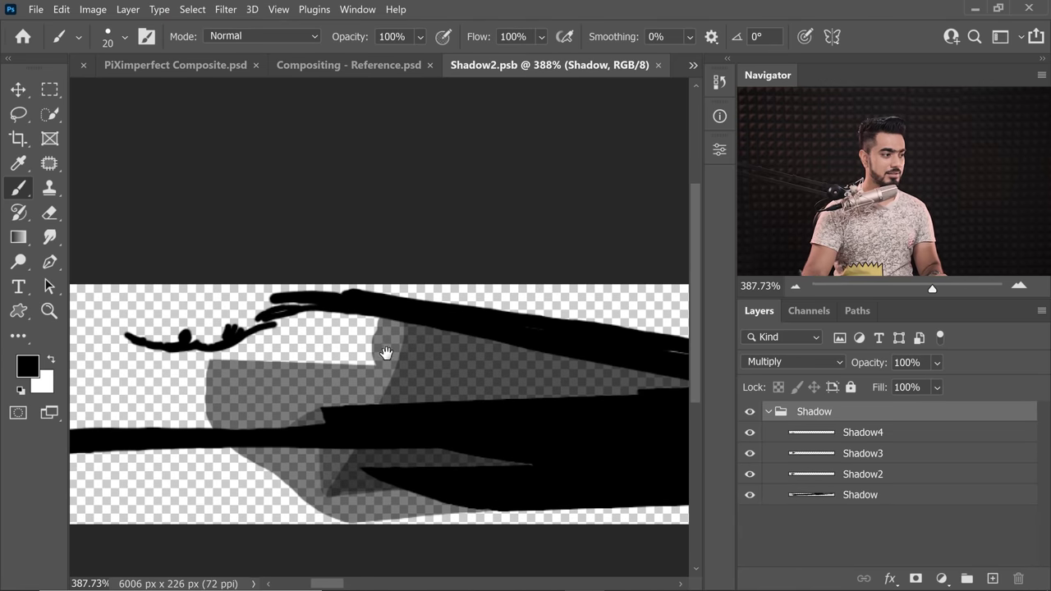
left_click(825, 497)
left_click(842, 482)
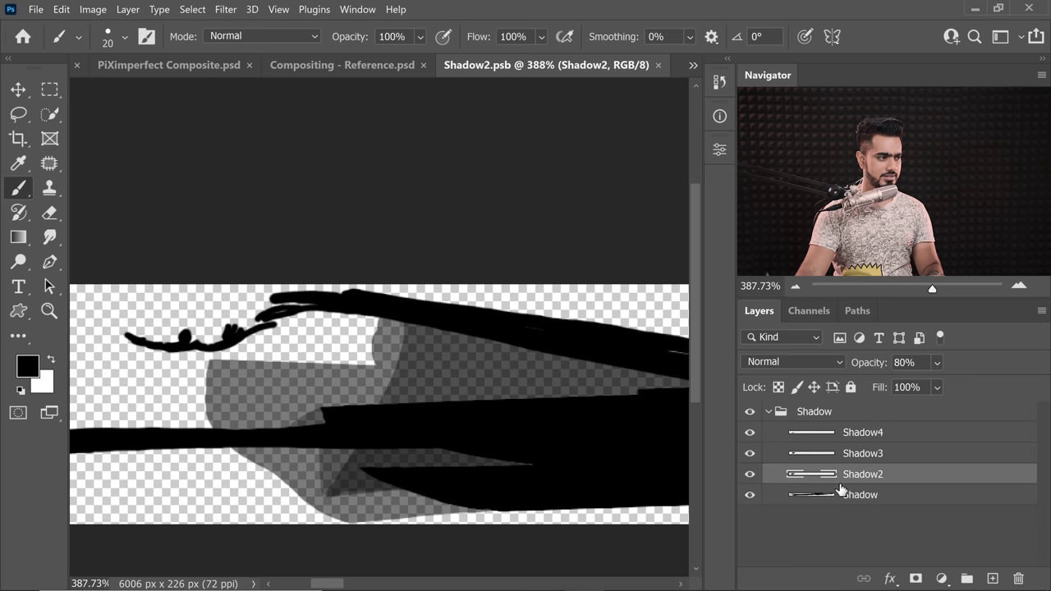
left_click(849, 369)
type("70")
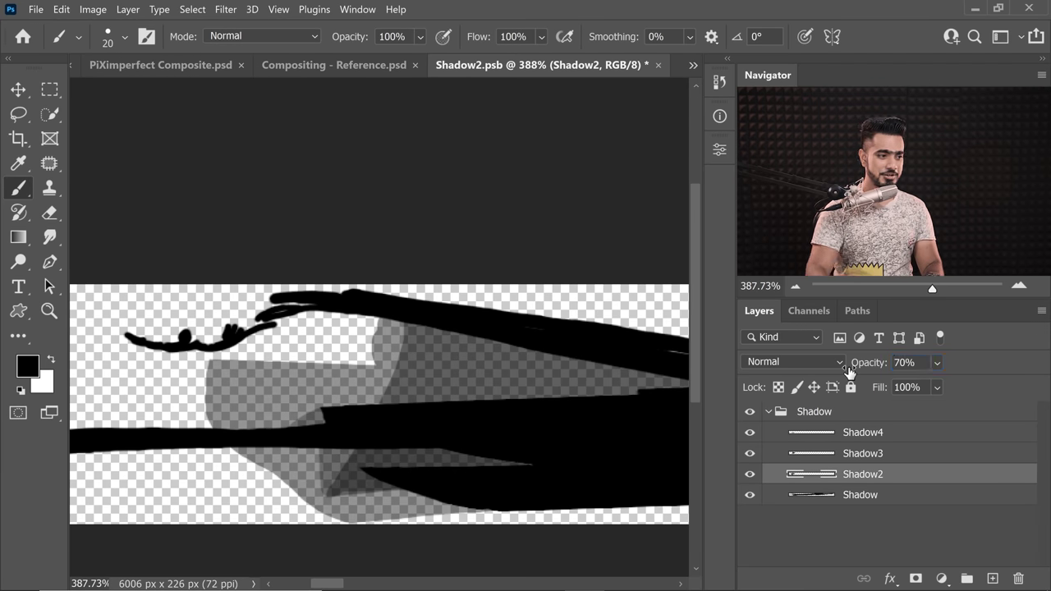
Step: Set the opacity of the Shadow3 layer to 50% and of the Shadow4 layer to 40%
left_click(869, 462)
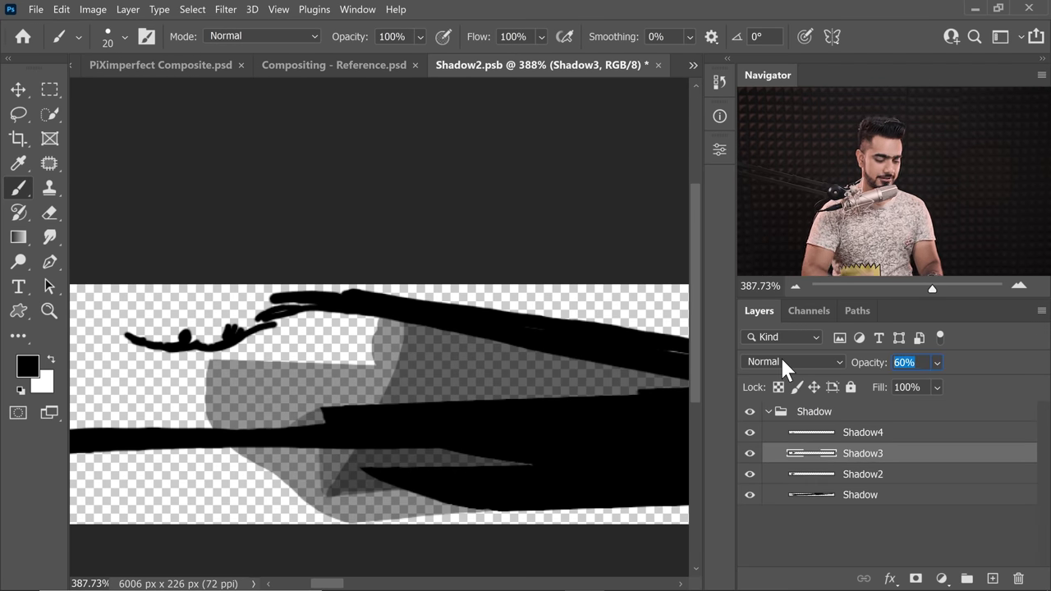
type("50")
key("Return")
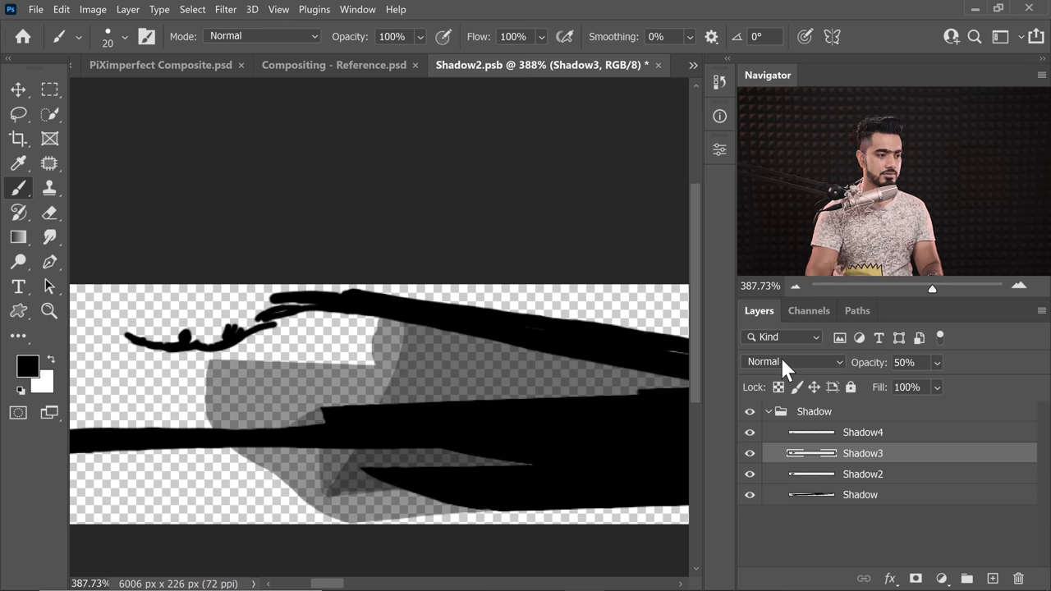
left_click(859, 435)
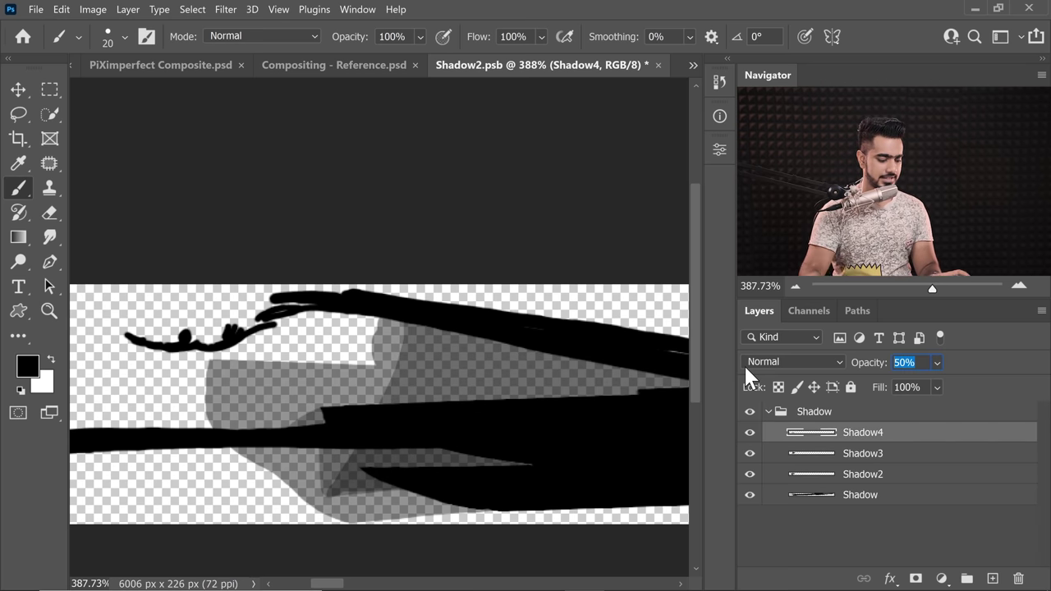
type("40")
key("Return")
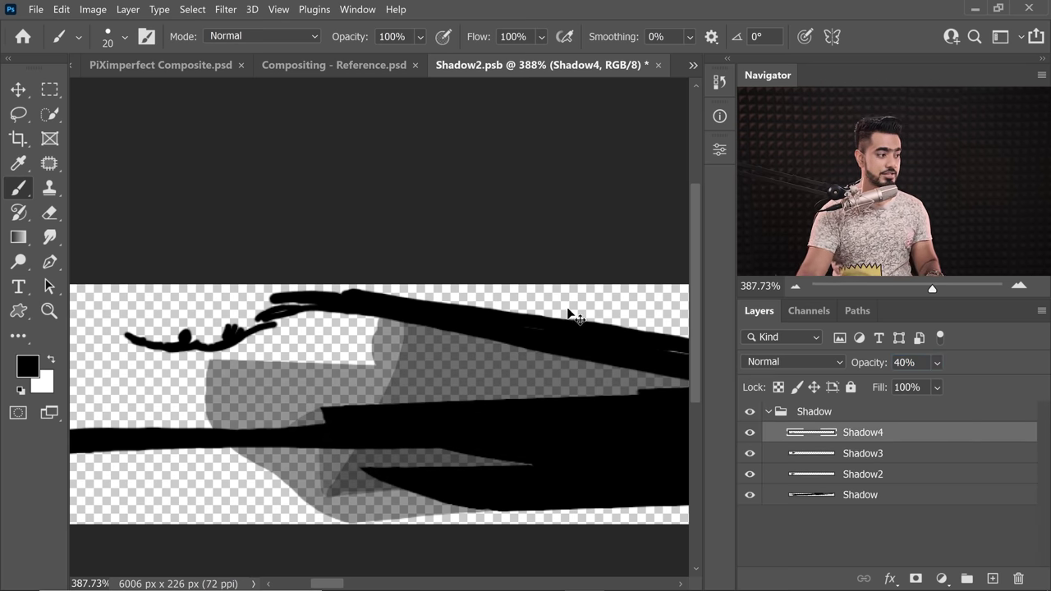
Step: Save the Shadow smart object's contents and return to PiXimperfect Composite.psd at the woman's feet
key("ctrl+s")
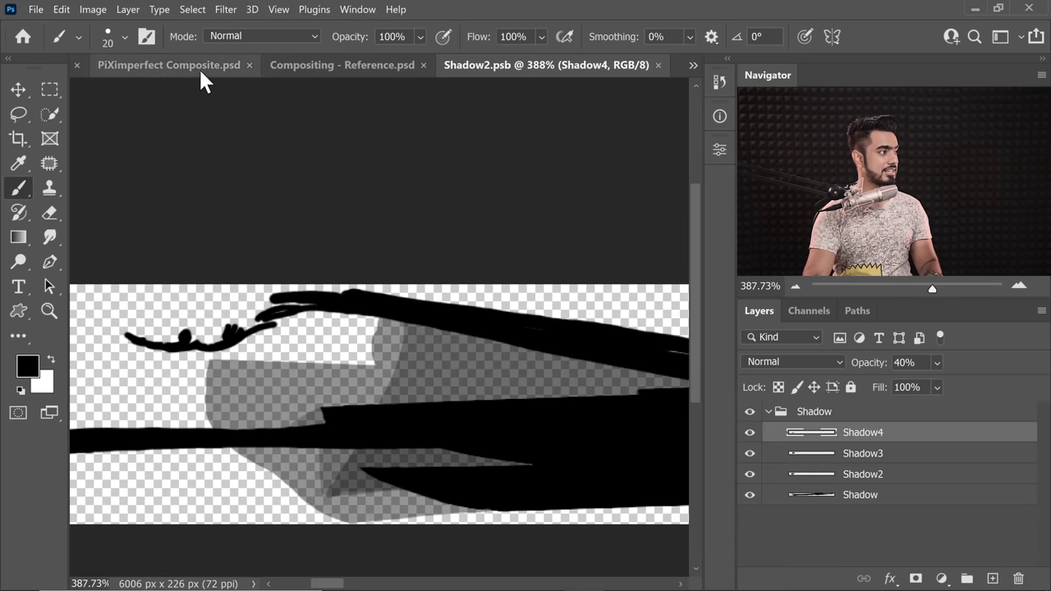
left_click(191, 69)
scroll(525, 419, "down", 4)
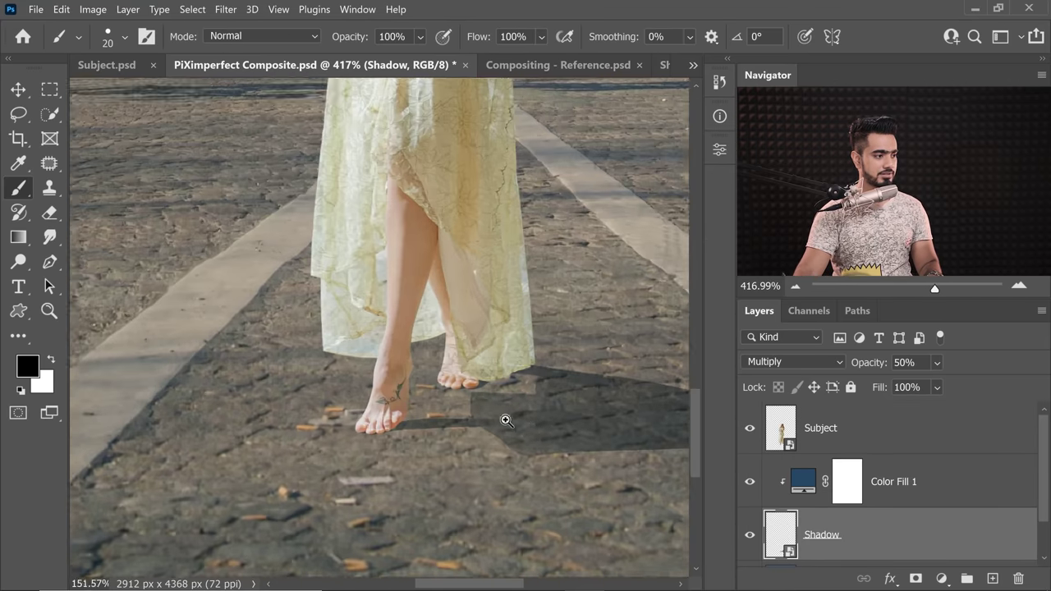
left_click_drag(516, 425, 468, 430)
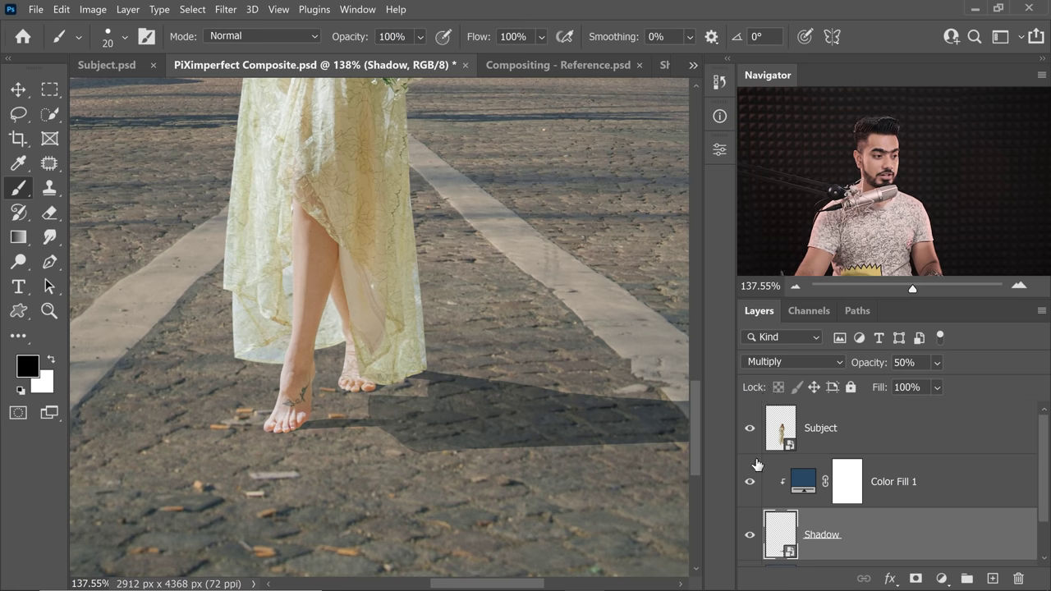
double_click(803, 485)
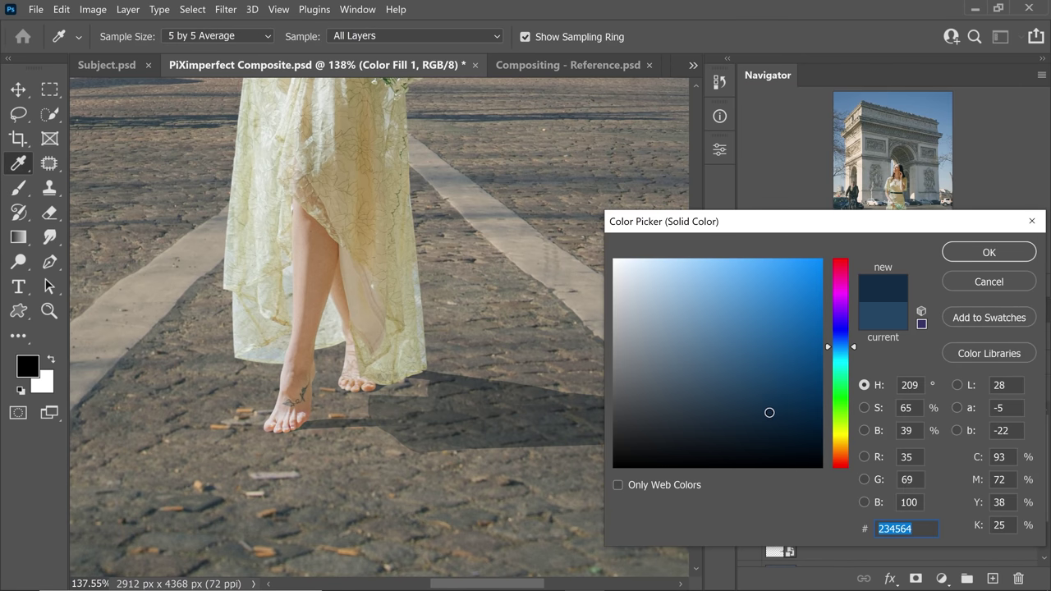
left_click(779, 415)
left_click_drag(776, 381, 769, 387)
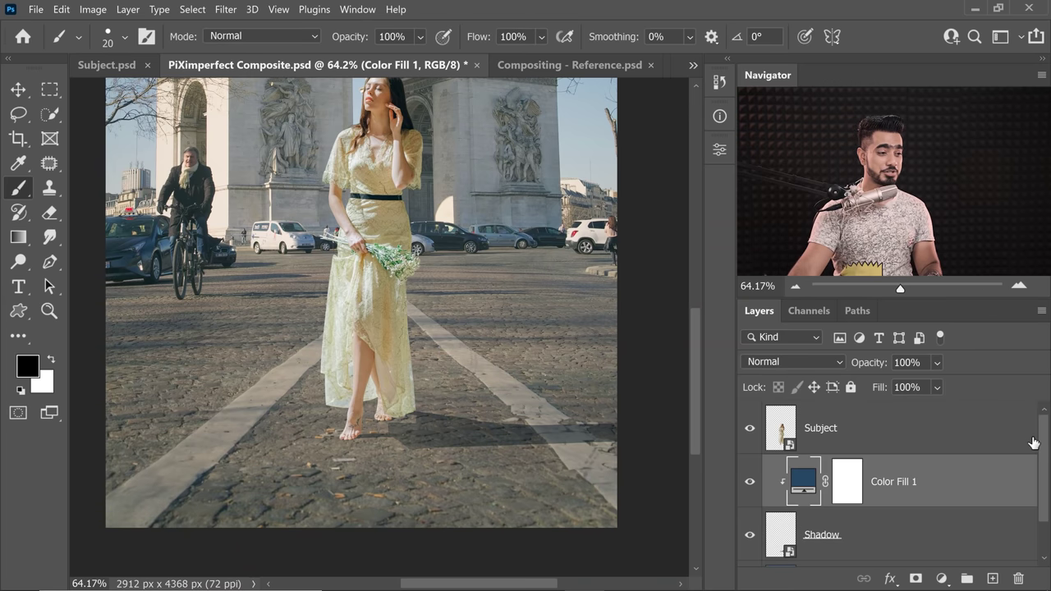
Step: On the Background layer, select two patches of existing street shadow near the cyclist with the Lasso tool
left_click_drag(1045, 463, 1045, 491)
left_click(863, 551)
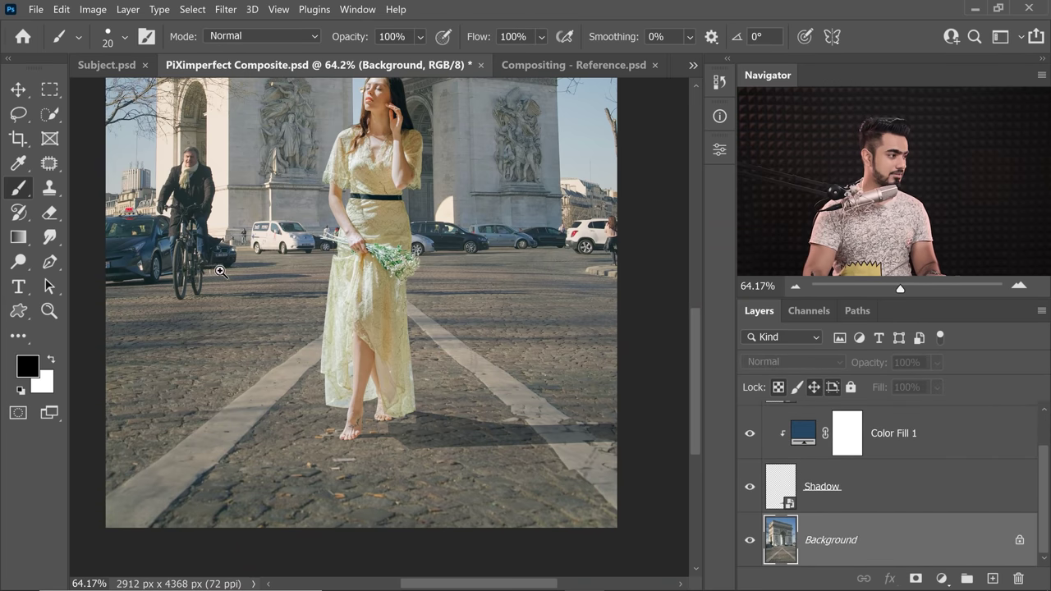
left_click_drag(220, 271, 262, 272)
left_click(20, 116)
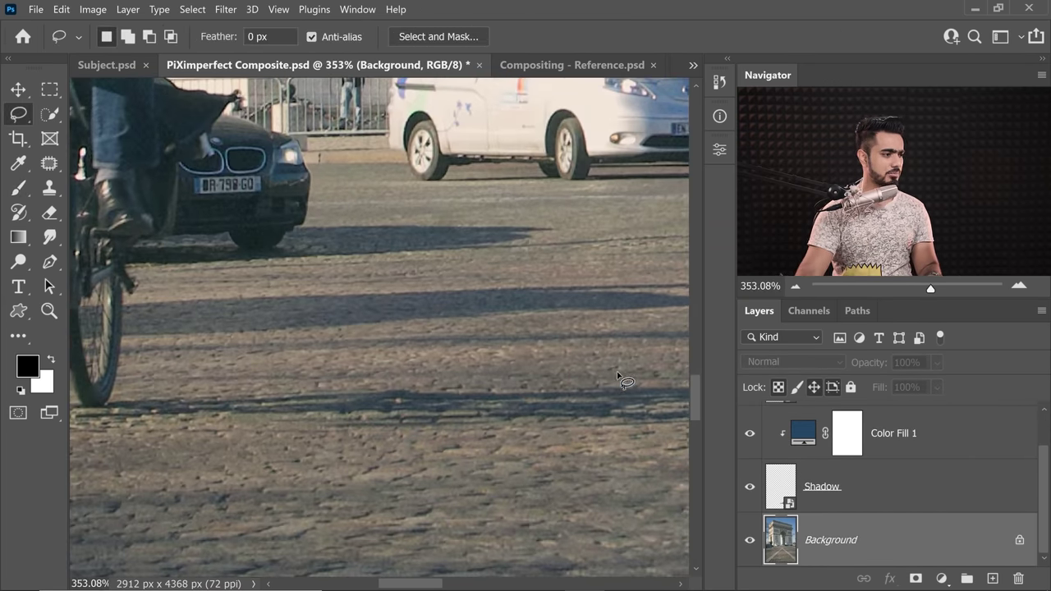
left_click_drag(616, 436, 647, 415)
left_click_drag(598, 284, 330, 307)
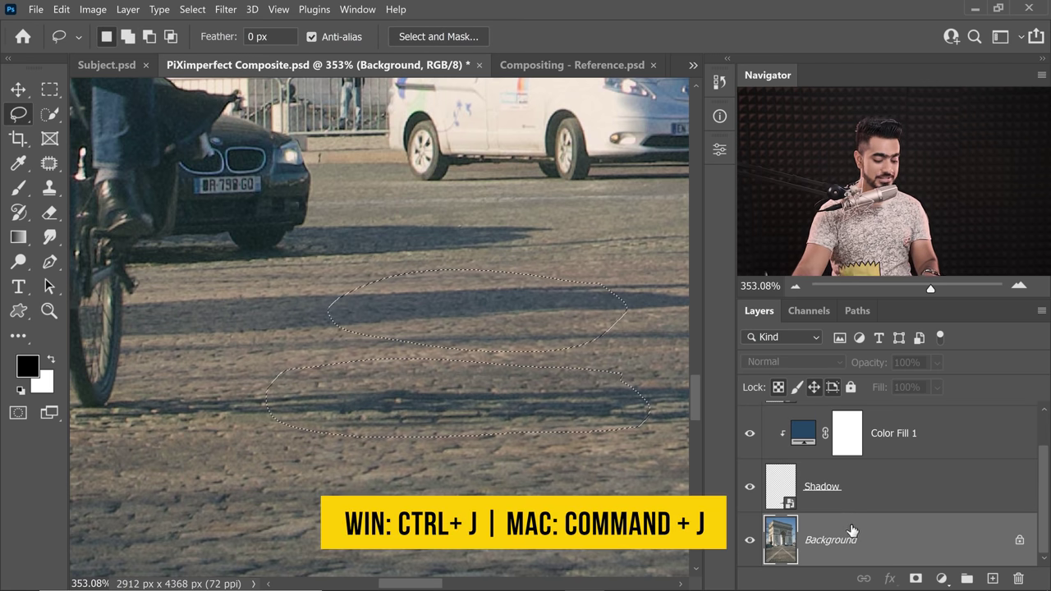
Step: Copy the selected shadow patches to a new layer and place it above Subject
key("ctrl+j")
left_click_drag(883, 541, 872, 414)
scroll(520, 389, "down", 8)
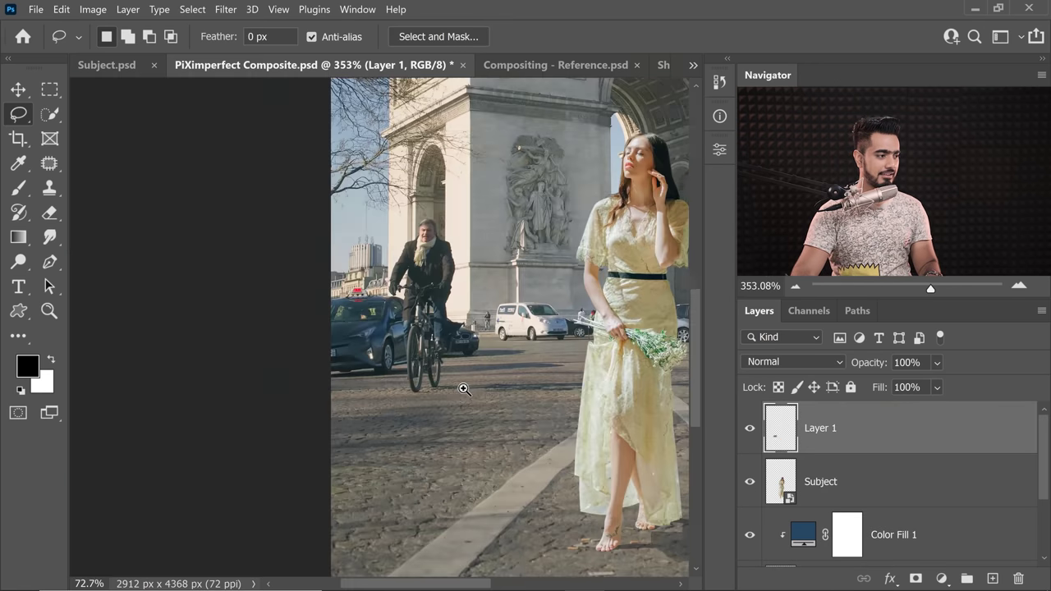
Step: Scale the copied shadow patches to about 312% and place them beside the woman's painted shadow for comparison
key("ctrl+t")
scroll(590, 399, "up", 5)
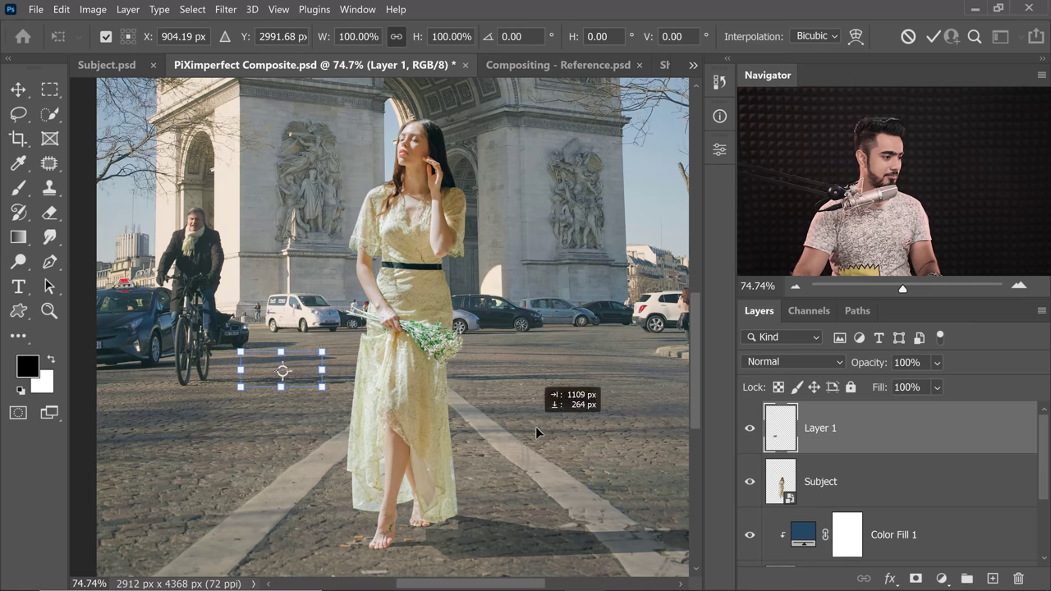
left_click_drag(535, 432, 674, 396)
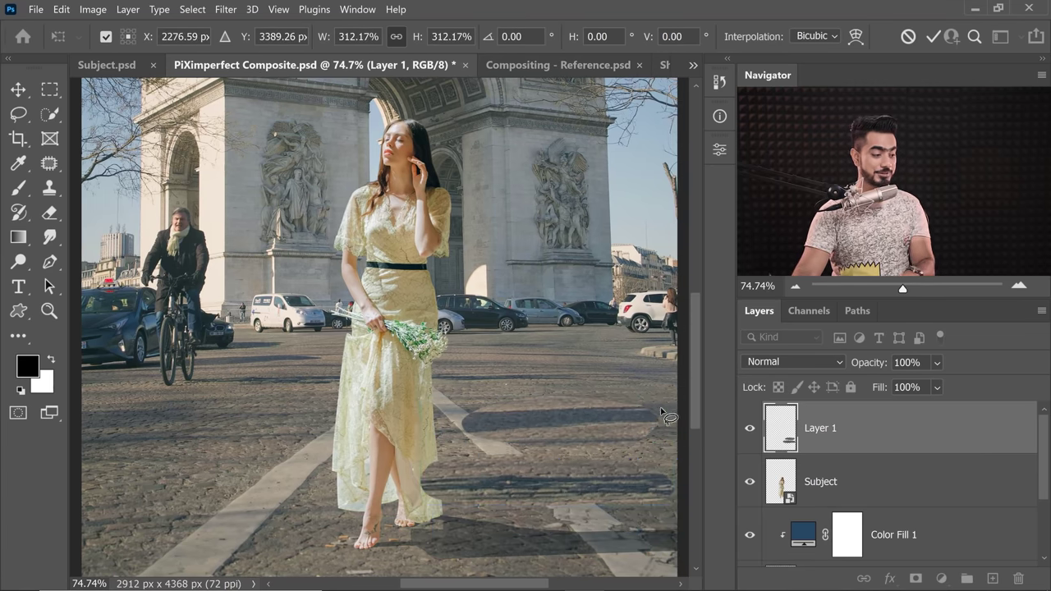
key("Return")
Step: Set the Shadow smart object's opacity to 65% to match the copied reference patches
scroll(570, 529, "up", 3)
mouse_move(570, 515)
left_mouse_down()
mouse_move(527, 399)
mouse_move(514, 450)
left_mouse_up()
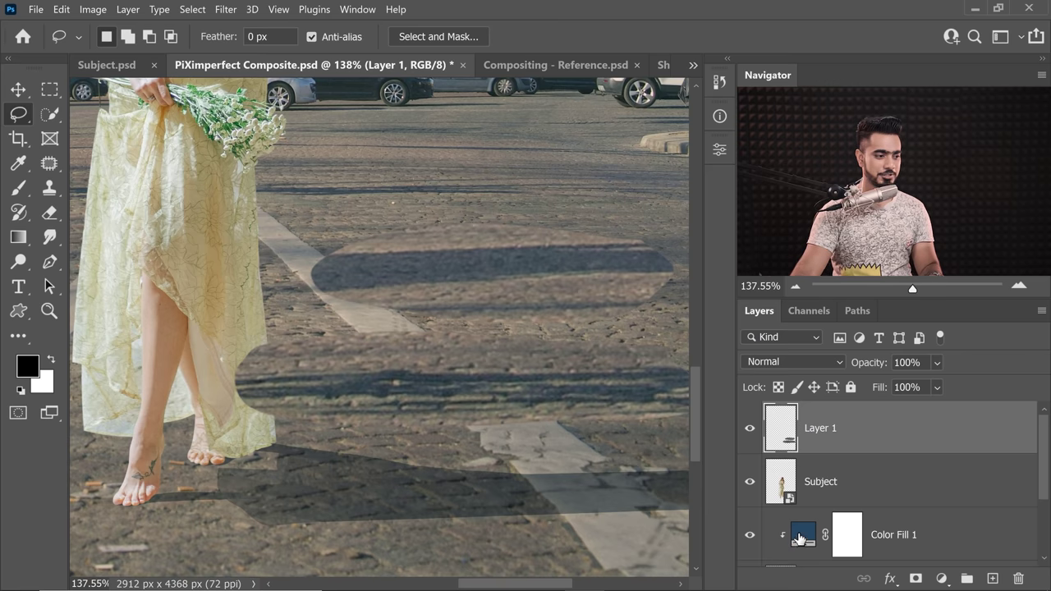
scroll(959, 509, "down", 2)
left_click(959, 505)
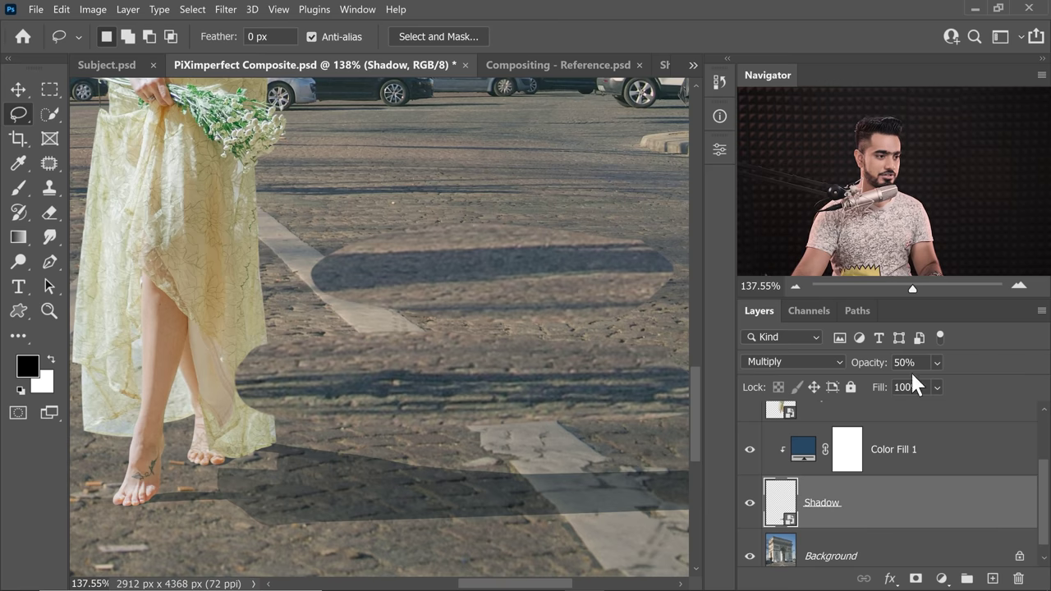
left_click(850, 364)
type("7")
key("BackSpace")
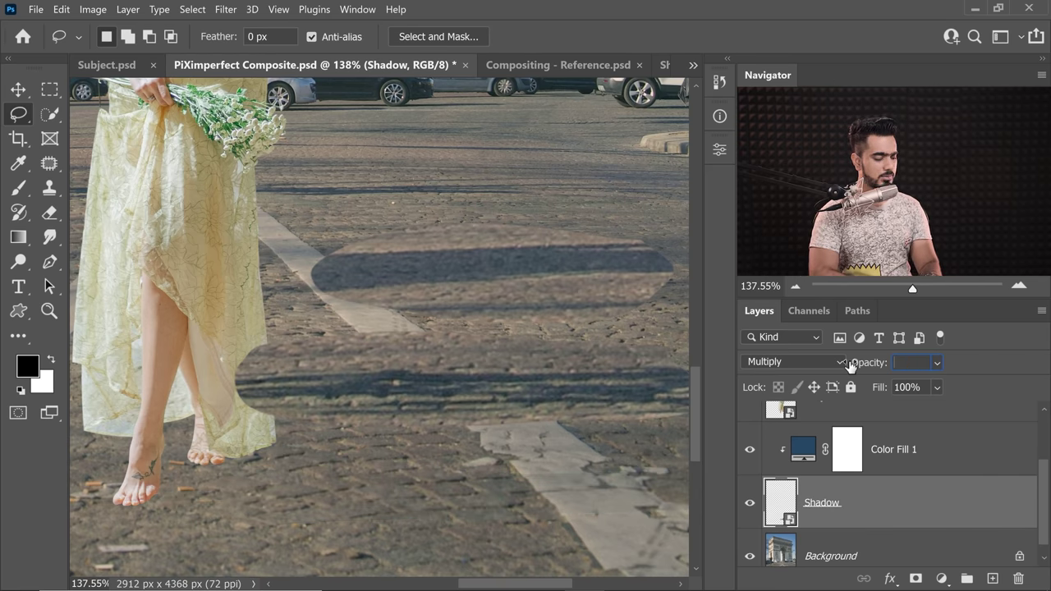
type("65")
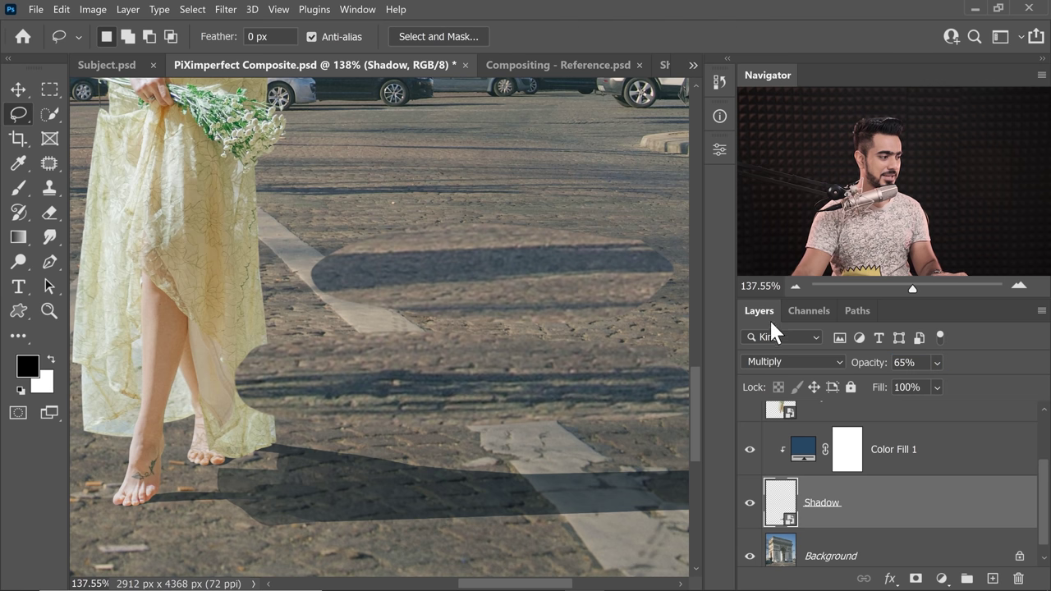
Step: Change the Color Fill 1 colour to a more saturated blue, 0d4368
double_click(803, 449)
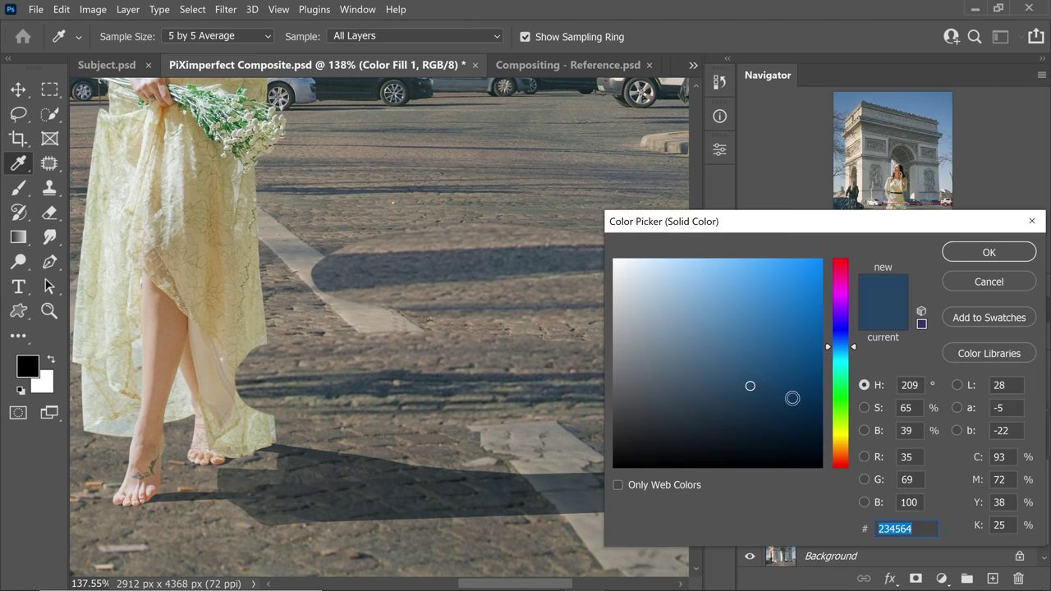
left_click_drag(770, 375, 798, 383)
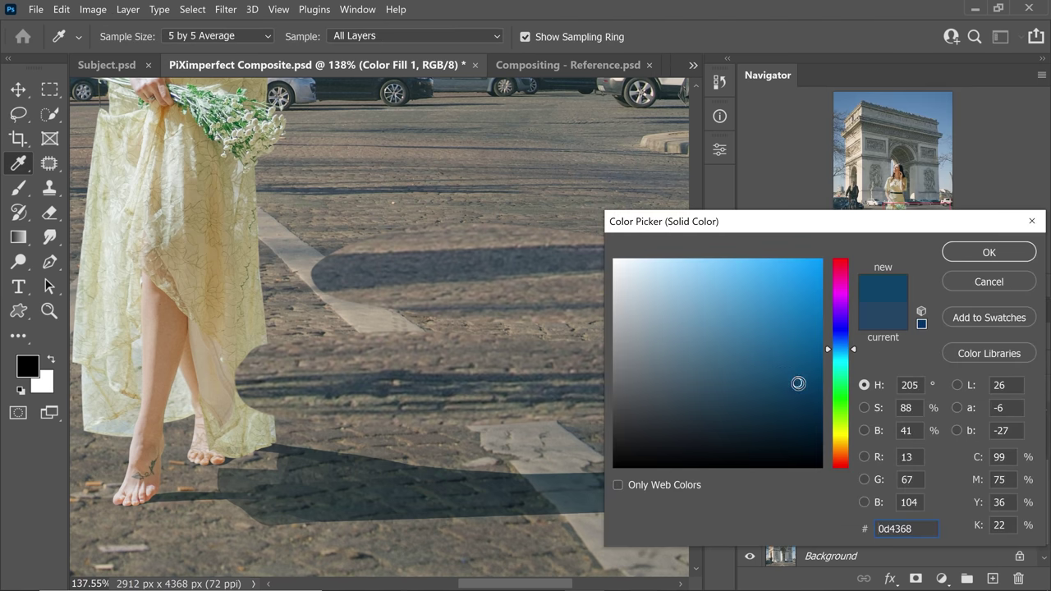
left_click(984, 256)
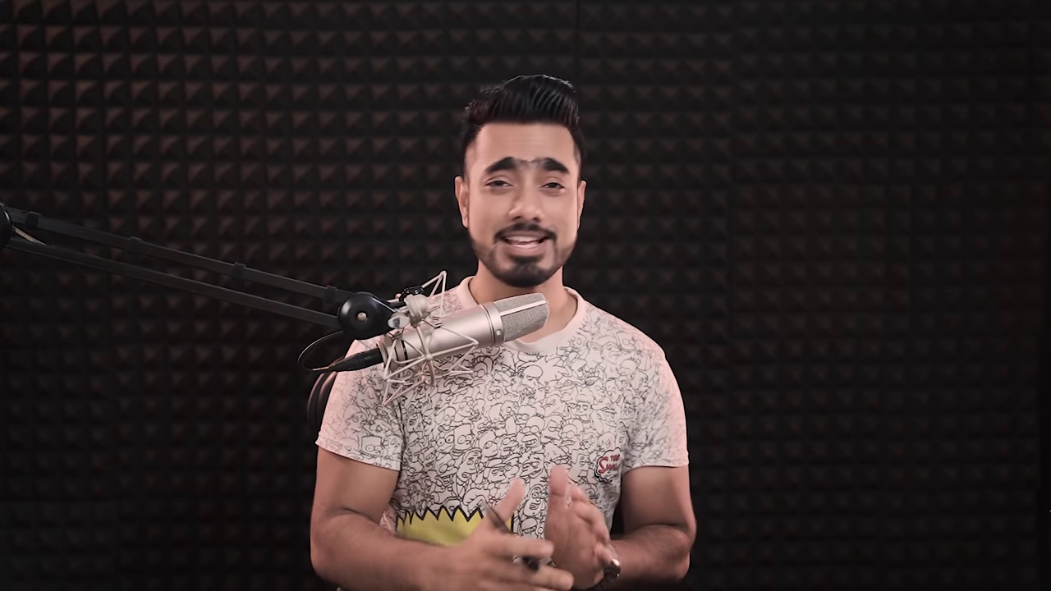